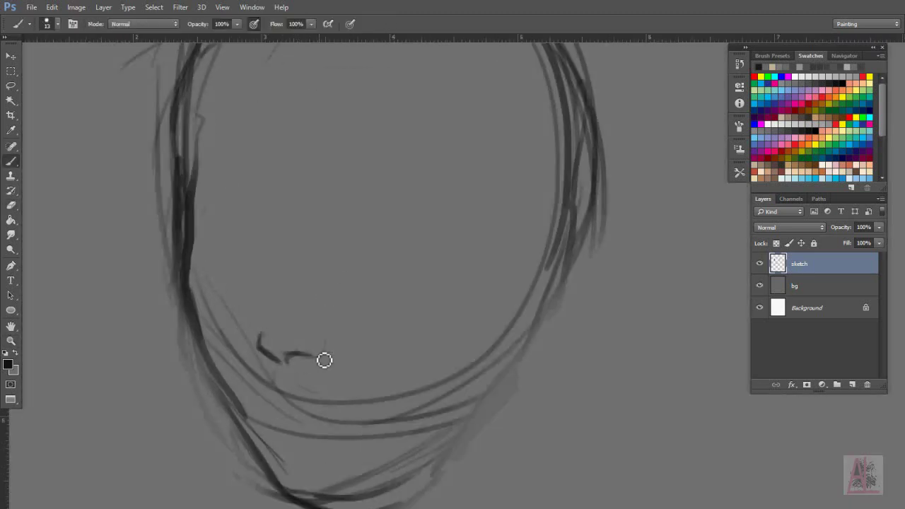
- Sketch the nose bridge, shade above it, and darken the tip in grey
left_click_drag(258, 345, 269, 216)
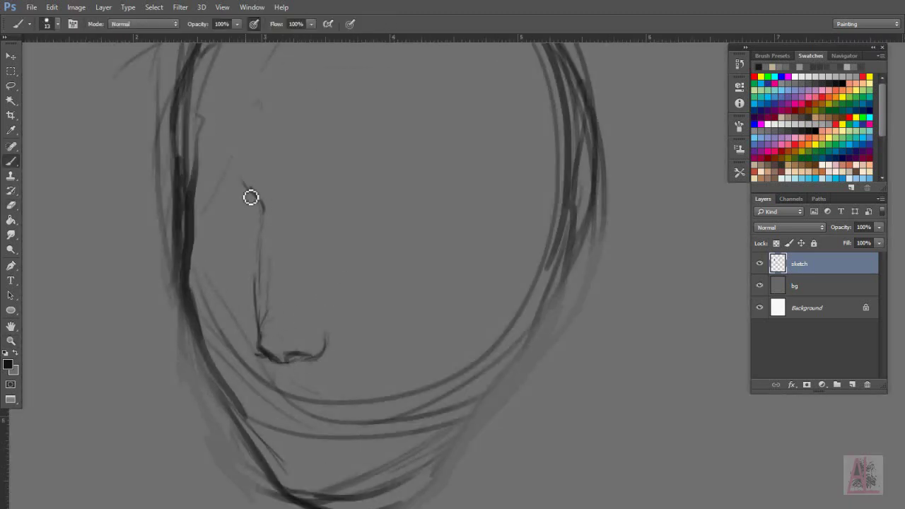
mouse_move(284, 363)
left_mouse_down()
mouse_move(313, 356)
mouse_move(311, 342)
left_mouse_up()
left_click(418, 375, "alt")
left_click(299, 350, "alt")
- At brush size 7, draw the eye with a long lash line and upper lid
right_click(316, 311)
left_click_drag(400, 332, 390, 332)
key("Return")
mouse_move(244, 185)
left_mouse_down()
mouse_move(218, 240)
mouse_move(198, 248)
left_mouse_up()
left_click_drag(255, 219, 266, 218)
mouse_move(220, 240)
left_mouse_down()
mouse_move(262, 227)
mouse_move(200, 271)
left_mouse_up()
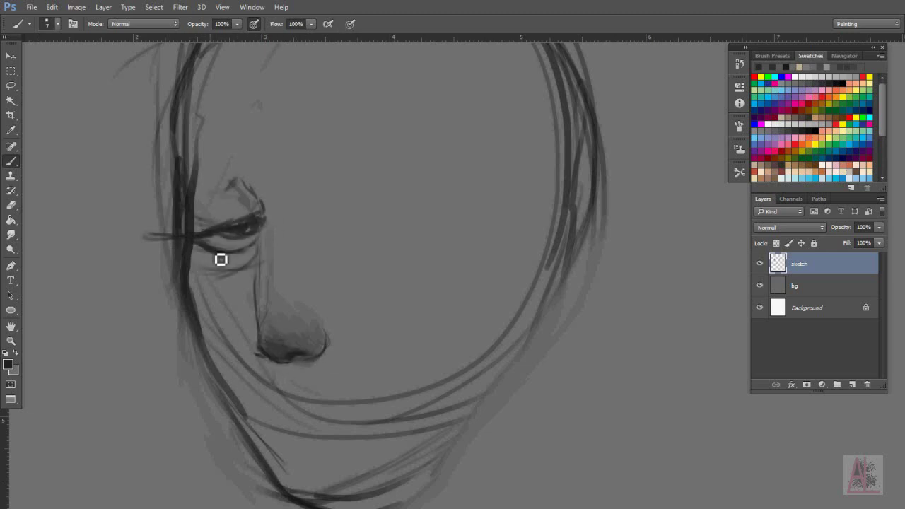
- Shade under the nose and draw the eyebrow above the eye in two strokes
mouse_move(267, 364)
left_mouse_down()
mouse_move(313, 384)
mouse_move(314, 360)
left_mouse_up()
left_click_drag(268, 161, 198, 205)
left_click_drag(276, 134, 237, 187)
- Erase stray hair strokes left of the eye, then thicken and darken the eyebrow
key("e")
right_click(179, 307)
key("Return")
mouse_move(180, 240)
left_mouse_down()
mouse_move(178, 278)
mouse_move(178, 226)
left_mouse_up()
key("b")
left_click_drag(196, 193, 277, 165)
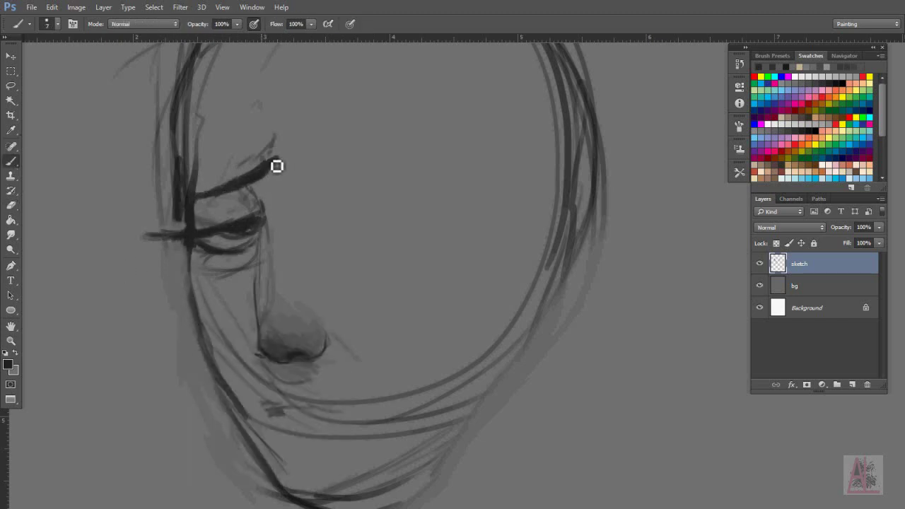
- Draw the upper and lower lips, then erase stray marks around the jaw and lips
left_click_drag(271, 404, 385, 414)
mouse_move(264, 385)
left_mouse_down()
mouse_move(275, 405)
mouse_move(353, 424)
left_mouse_up()
left_click(10, 205)
left_click_drag(205, 325, 248, 395)
left_click_drag(240, 353, 382, 424)
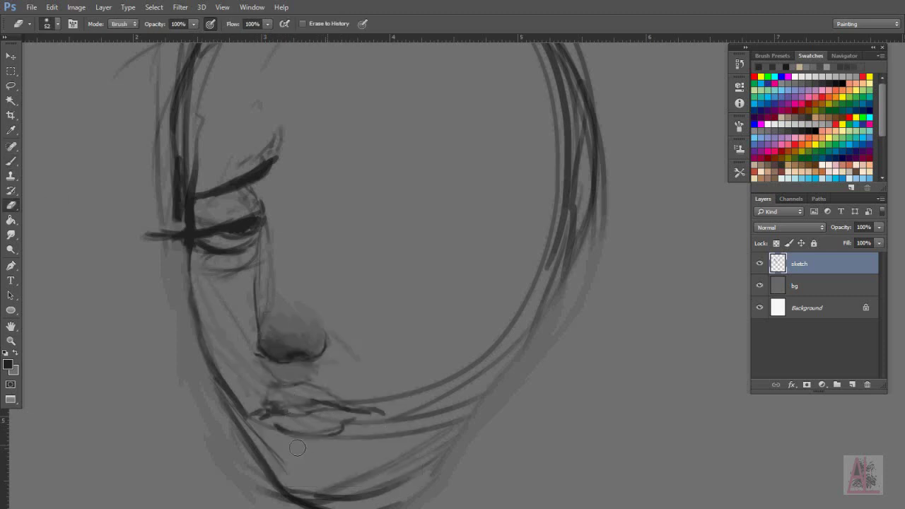
left_click_drag(212, 367, 269, 459)
key("b")
- Sketch loose hair strands on both sides and shade softly under the eye
left_click_drag(135, 153, 150, 433)
left_click_drag(162, 233, 96, 428)
left_click_drag(394, 64, 425, 249)
left_click_drag(492, 78, 558, 204)
left_click_drag(594, 240, 571, 419)
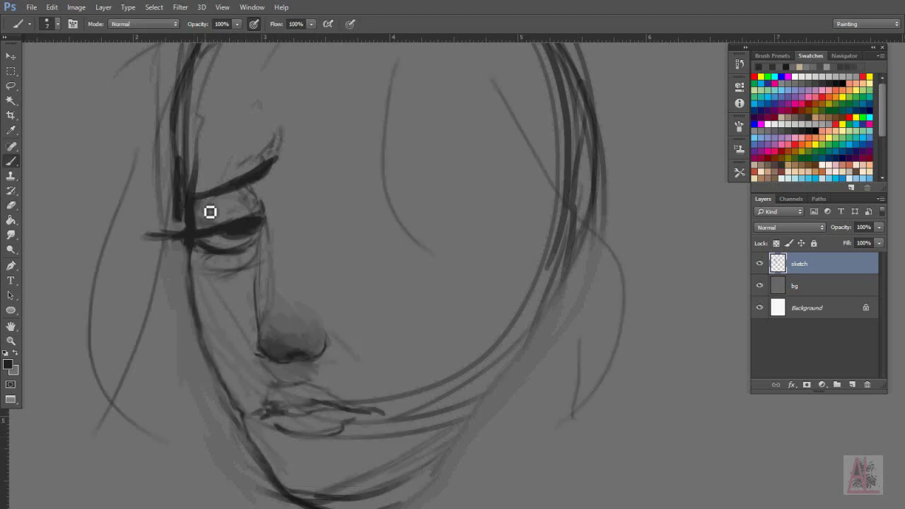
left_click_drag(210, 211, 257, 222)
mouse_move(205, 243)
left_mouse_down()
mouse_move(262, 279)
mouse_move(247, 290)
left_mouse_up()
- Draw the second closed eye on the right with a lower eyelid curve
key("r")
key("b")
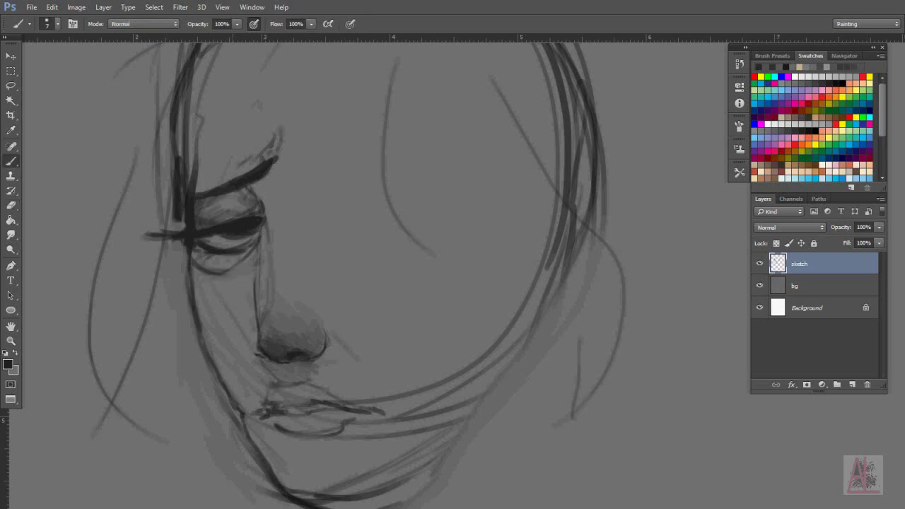
scroll(265, 360, "down", 3)
scroll(330, 245, "up", 2)
scroll(329, 244, "up", 1)
left_click_drag(322, 202, 422, 217)
mouse_move(324, 216)
left_mouse_down()
mouse_move(431, 228)
mouse_move(302, 209)
left_mouse_up()
- At brush size 21, shade the left eye socket, nose side and lips grey
key("bracketright")
key("bracketright")
key("bracketright")
left_click_drag(218, 222, 237, 225)
left_click_drag(244, 262, 259, 302)
left_click_drag(215, 272, 234, 291)
left_click_drag(263, 390, 332, 382)
left_click_drag(315, 362, 259, 361)
- At size 15 in black, darken the right eyelid and draw a hooked right eyebrow
key("bracketleft")
key("bracketleft")
left_click(331, 210, "alt")
left_click_drag(331, 210, 459, 217)
left_click_drag(332, 180, 403, 188)
mouse_move(308, 146)
left_mouse_down()
mouse_move(326, 166)
mouse_move(424, 187)
left_mouse_up()
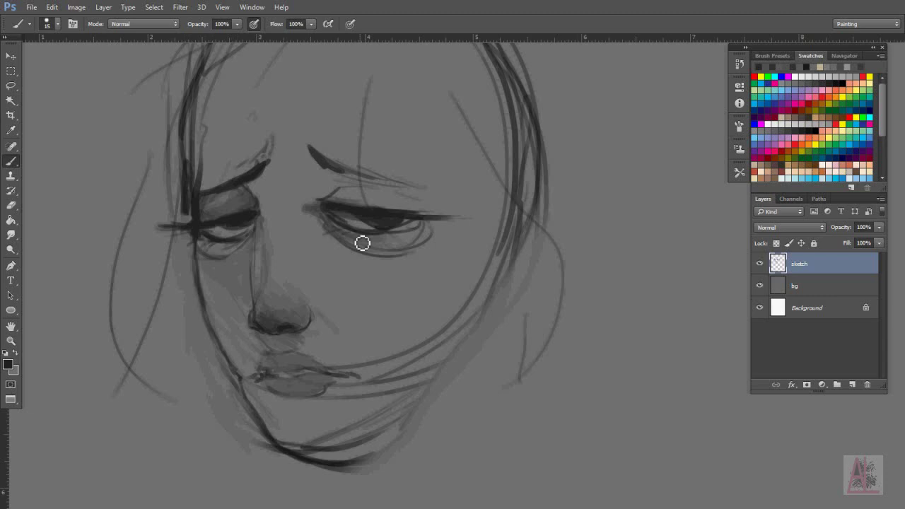
left_click_drag(295, 138, 329, 168)
left_click_drag(303, 196, 354, 184)
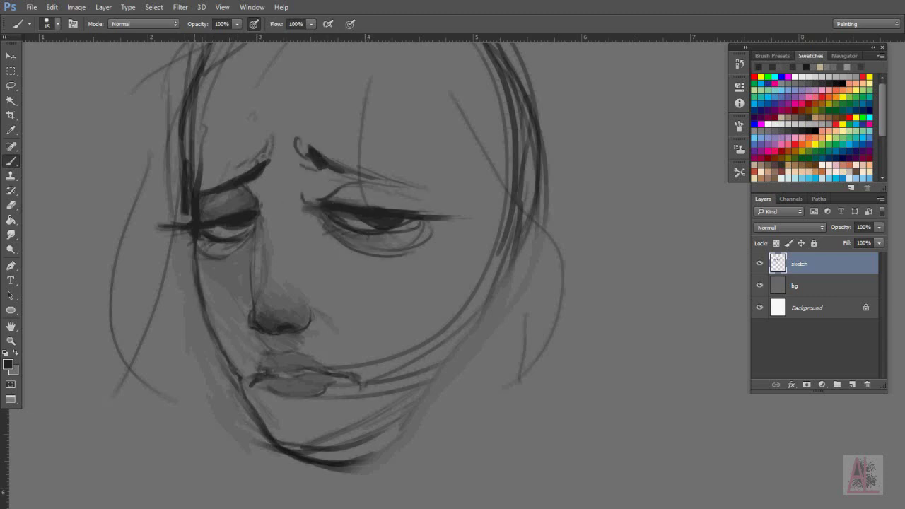
- Erase the stray lower chin lines and darken the lower lip shading
left_click(10, 205)
mouse_move(311, 441)
left_mouse_down()
mouse_move(402, 410)
mouse_move(290, 463)
left_mouse_up()
key("b")
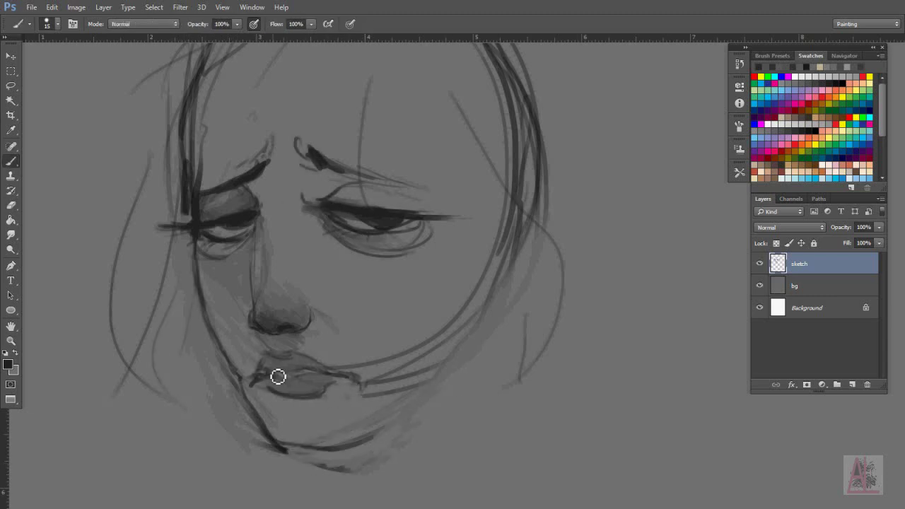
mouse_move(322, 388)
left_mouse_down()
mouse_move(292, 389)
mouse_move(373, 384)
left_mouse_up()
key("e")
key("b")
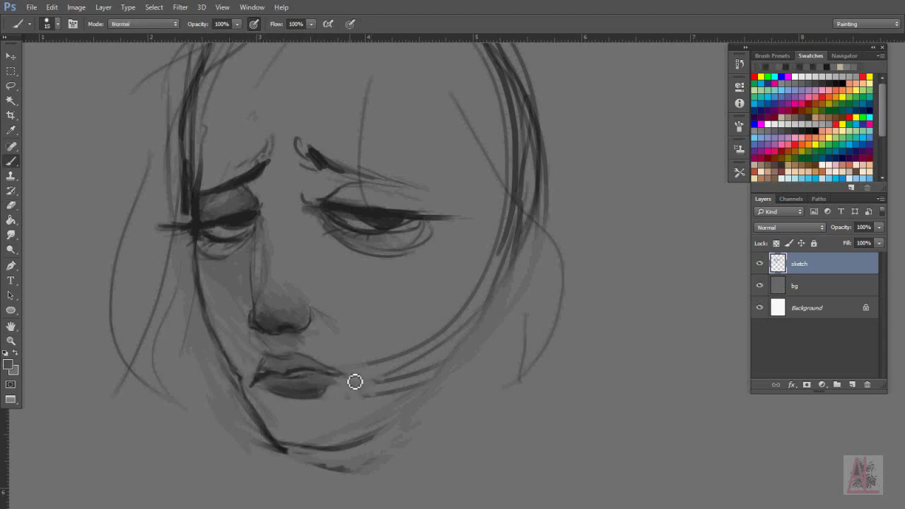
- Darken the right lower eyelid and thicken the inner eyebrow stroke
left_click_drag(369, 228, 386, 230)
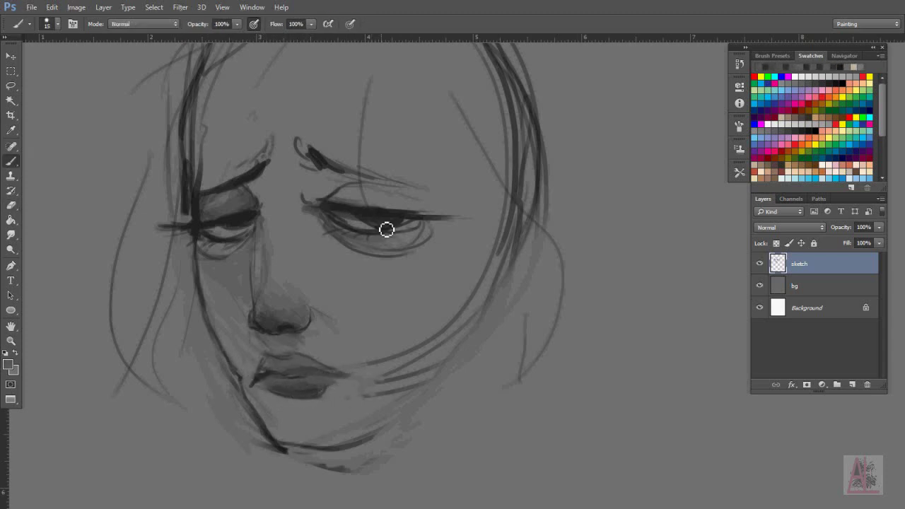
left_click_drag(317, 151, 425, 185)
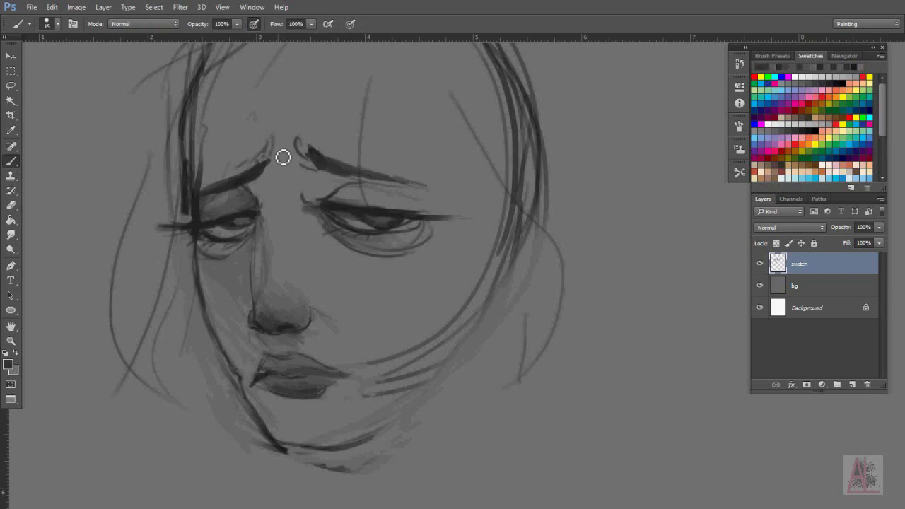
key("e")
key("b")
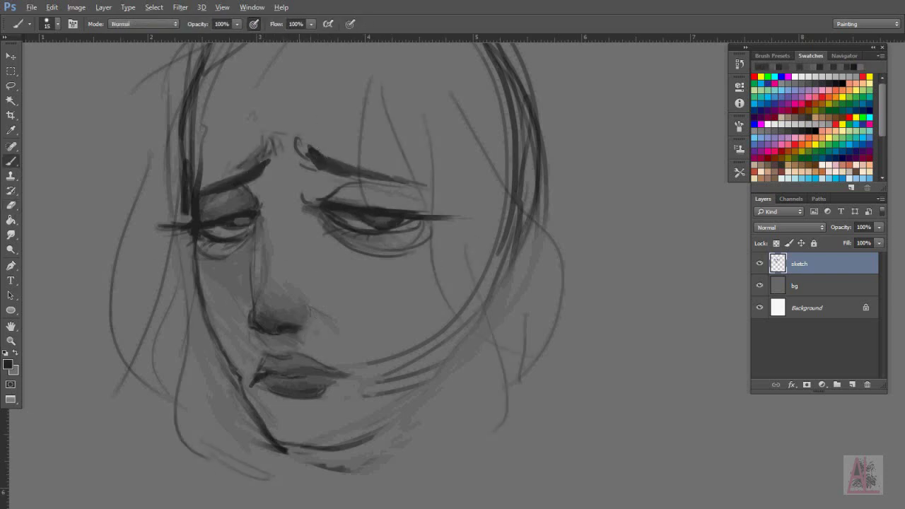
key("bracketleft")
- Sketch long hair strands on the left and across the brow, plus a stroke below the chin
left_click(308, 292, "alt")
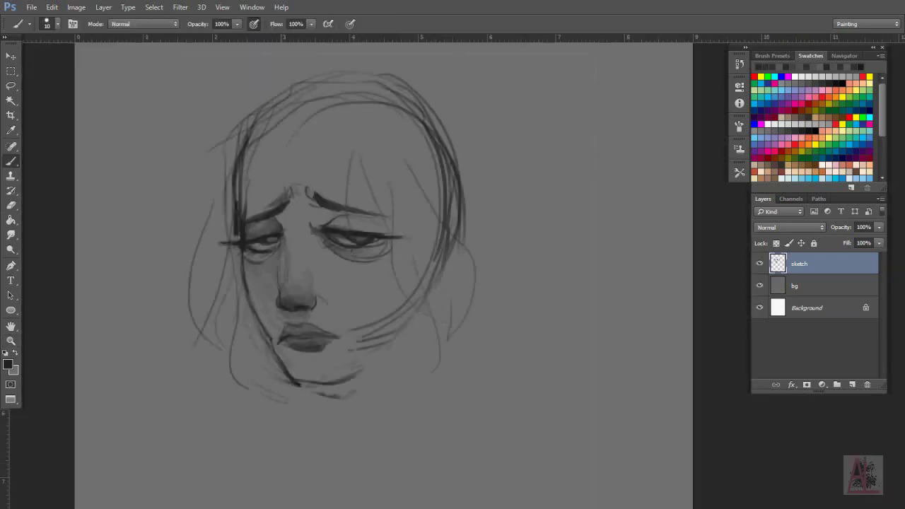
left_click(396, 276, "alt")
left_click(396, 276, "ctrl")
left_click_drag(260, 92, 216, 201)
left_click_drag(129, 260, 212, 115)
left_click_drag(269, 194, 417, 233)
left_click_drag(318, 409, 329, 450)
- At brush size 18, sketch the hand under the chin and hair down both sides
left_click(370, 186, "alt")
left_click(370, 186, "ctrl")
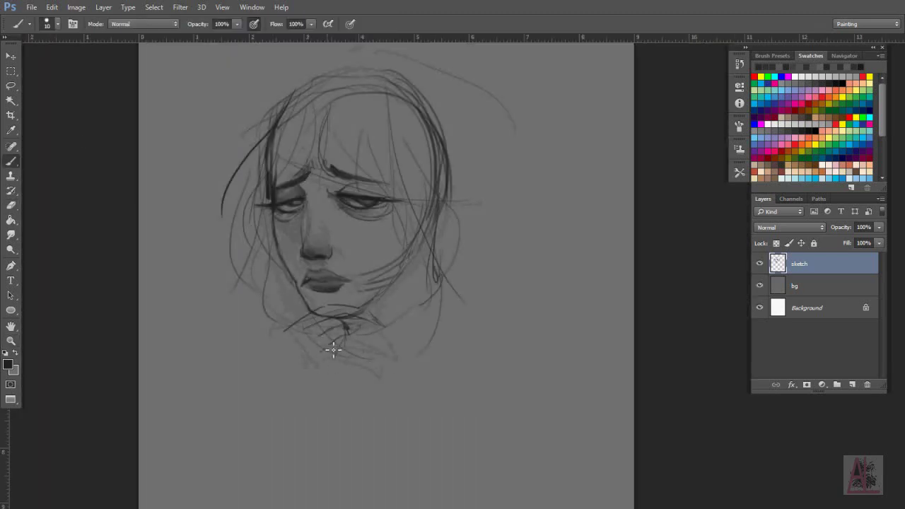
left_click(284, 350, "alt")
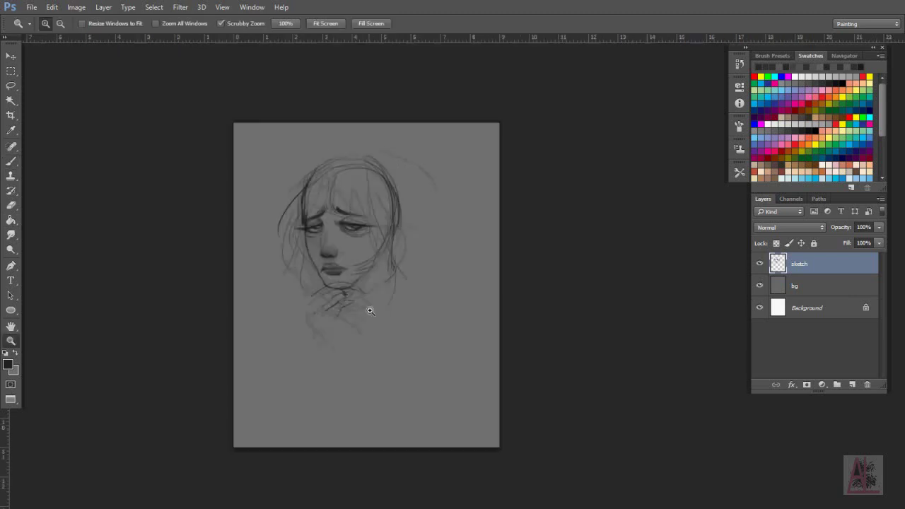
left_click(370, 309, "ctrl")
right_click(375, 135)
left_click_drag(435, 124, 537, 297)
left_click_drag(424, 177, 394, 497)
left_click_drag(272, 150, 265, 296)
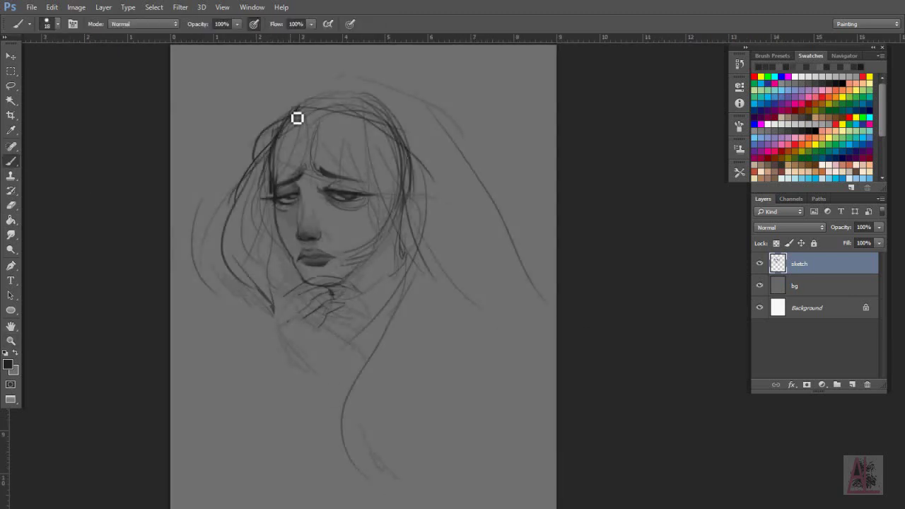
- Erase faint strokes at the upper left of the face and add dark hair around the head
key("e")
right_click(277, 151)
key("Escape")
left_click_drag(266, 130, 264, 142)
key("b")
left_click_drag(368, 84, 251, 171)
left_click_drag(303, 79, 495, 318)
- Shade dark beside the lips and repaint them with lighter and darker tones
left_click(321, 221, "ctrl")
key("e")
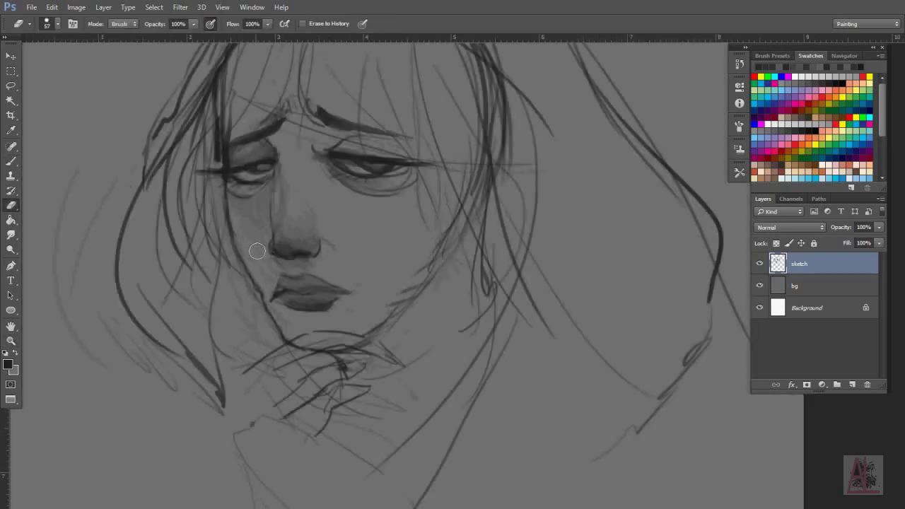
key("b")
mouse_move(284, 297)
left_mouse_down()
mouse_move(246, 258)
mouse_move(259, 287)
left_mouse_up()
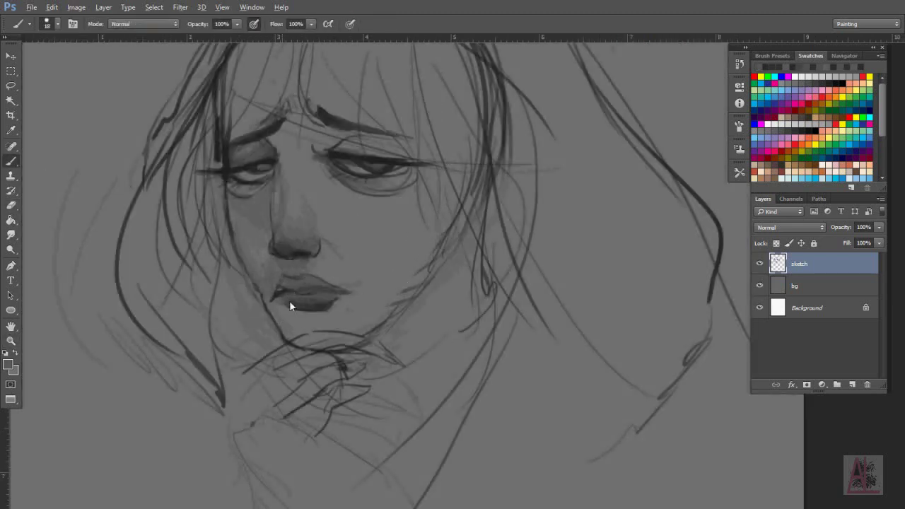
left_click_drag(324, 295, 298, 291)
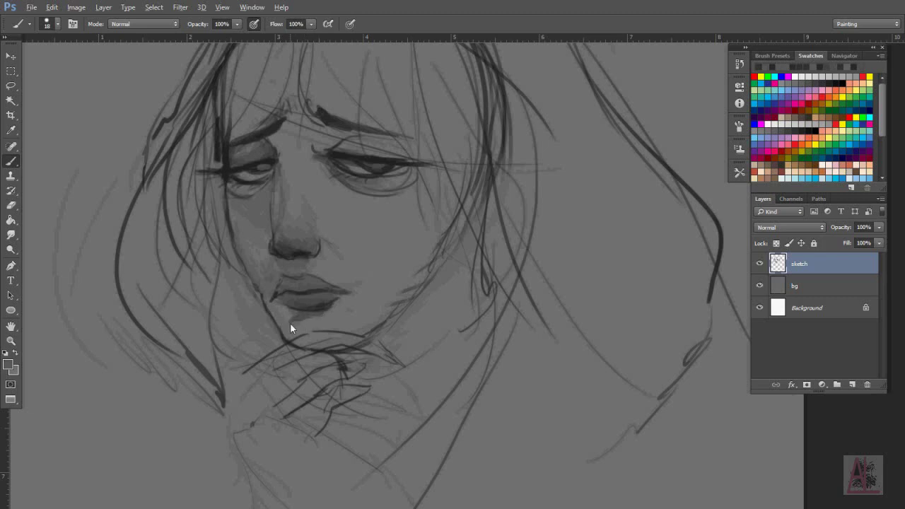
- Paint long near-black hair strands down the right side
left_click(282, 164, "alt")
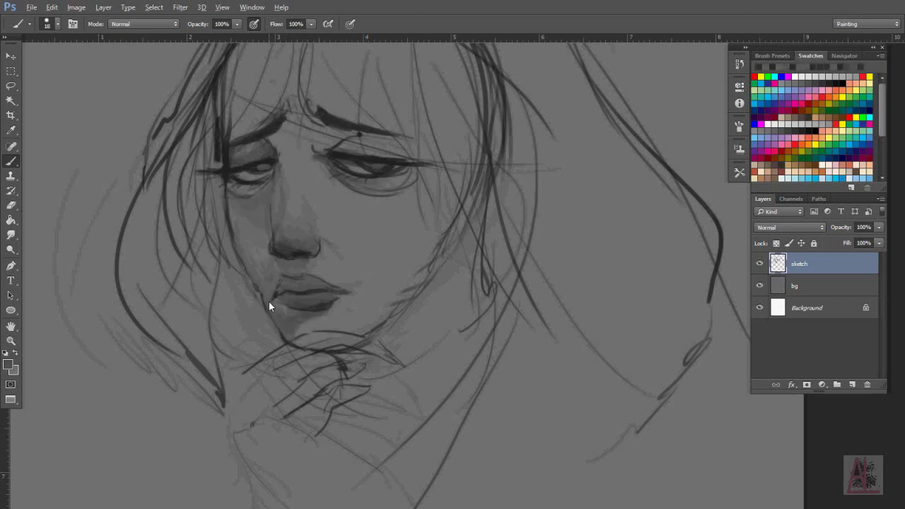
left_click_drag(423, 169, 428, 390)
left_click_drag(449, 127, 459, 407)
left_click_drag(472, 200, 432, 359)
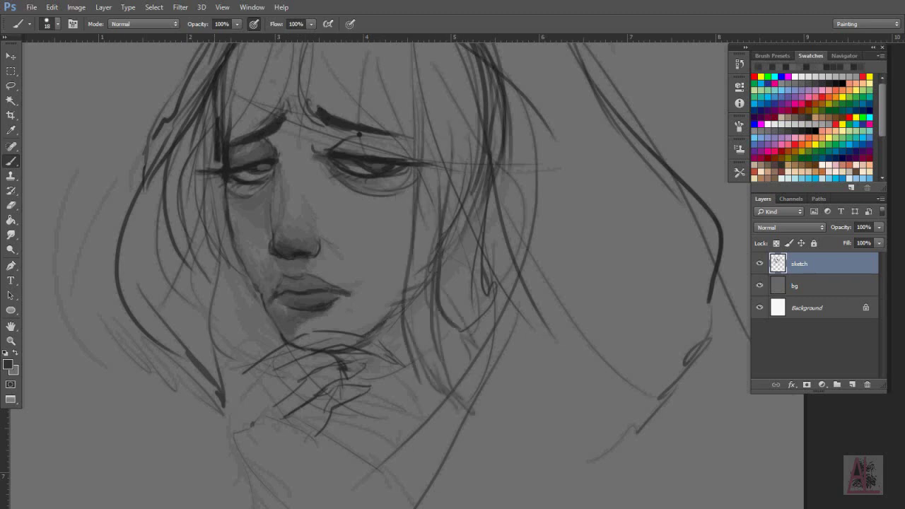
key("ctrl+minus")
right_click(355, 203)
mouse_move(390, 163)
left_mouse_down()
mouse_move(382, 281)
mouse_move(354, 350)
left_mouse_up()
- At brush size 89, paint a large dark hair mass down the right side
right_click(382, 257)
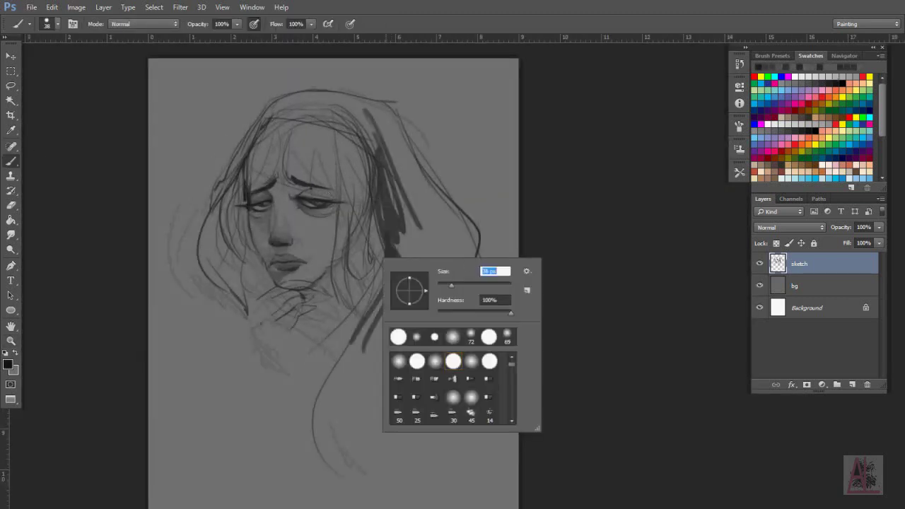
type("89")
key("Return")
left_click_drag(385, 123, 424, 325)
left_click_drag(357, 124, 318, 442)
left_click_drag(417, 311, 375, 396)
mouse_move(237, 297)
left_mouse_down()
mouse_move(265, 378)
mouse_move(293, 101)
left_mouse_up()
- At brush size 176, fill the hair dark along the outline, top and right side
right_click(407, 290)
type("176")
key("Return")
left_click_drag(438, 183, 388, 317)
mouse_move(318, 99)
left_mouse_down()
mouse_move(414, 304)
mouse_move(439, 382)
left_mouse_up()
right_click(420, 251)
key("Escape")
- Paint the dark hood down the left side and zigzag across the bottom
left_click_drag(227, 191, 212, 247)
left_click_drag(212, 286, 265, 367)
key("z")
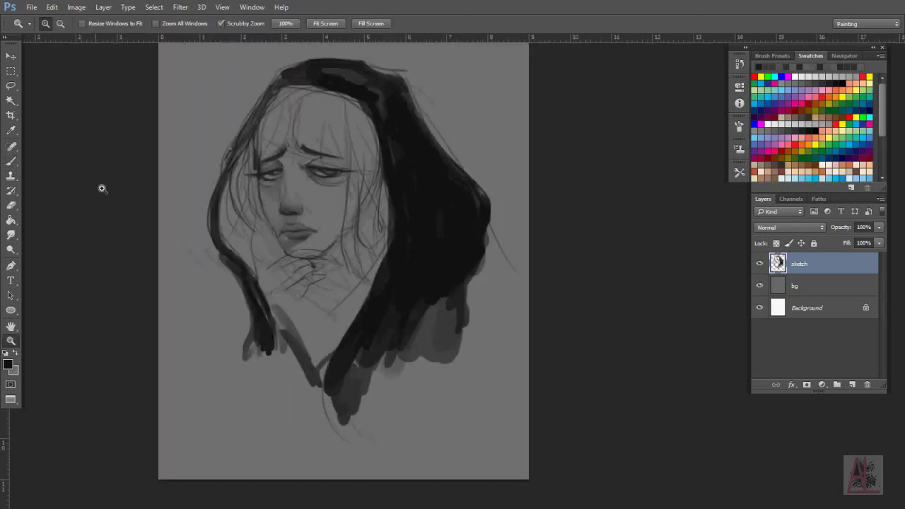
key("b")
left_click_drag(255, 325, 212, 460)
left_click_drag(485, 212, 523, 295)
mouse_move(254, 340)
left_mouse_down()
mouse_move(234, 466)
mouse_move(508, 414)
left_mouse_up()
- Fill the hood top and lower right with black, leaving a light V-shaped neck
mouse_move(495, 283)
left_mouse_down()
mouse_move(357, 398)
mouse_move(436, 259)
left_mouse_up()
left_click_drag(393, 240, 332, 71)
mouse_move(481, 197)
left_mouse_down()
mouse_move(313, 488)
mouse_move(284, 382)
mouse_move(317, 376)
mouse_move(293, 323)
mouse_move(318, 374)
left_mouse_up()
key("e")
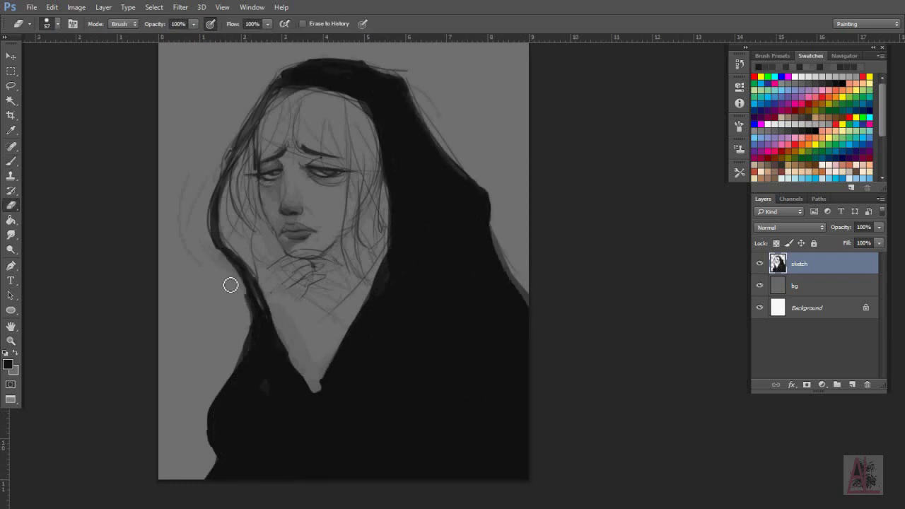
right_click(290, 284)
key("Escape")
- Add a short dark stroke near the hand and lighten faint lines on the left neck and jaw
key("z")
left_click(440, 172)
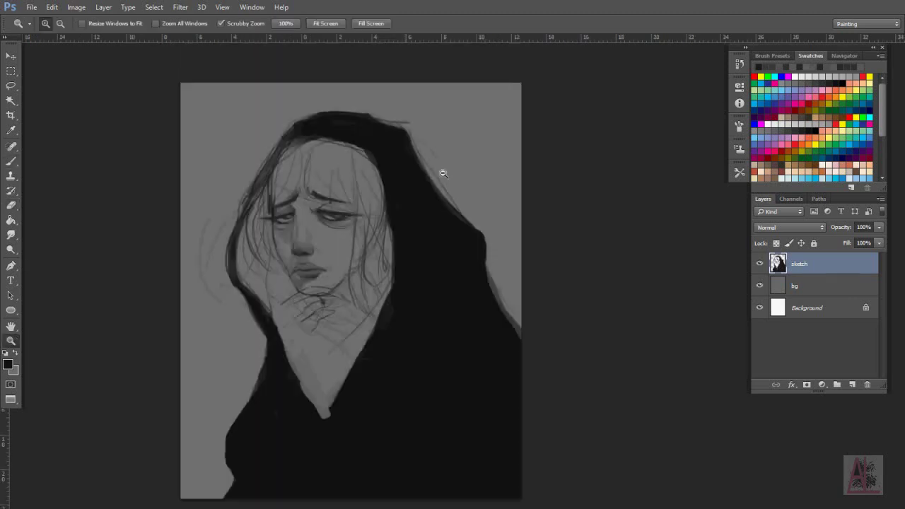
key("b")
right_click(424, 311)
left_click_drag(320, 350, 349, 344)
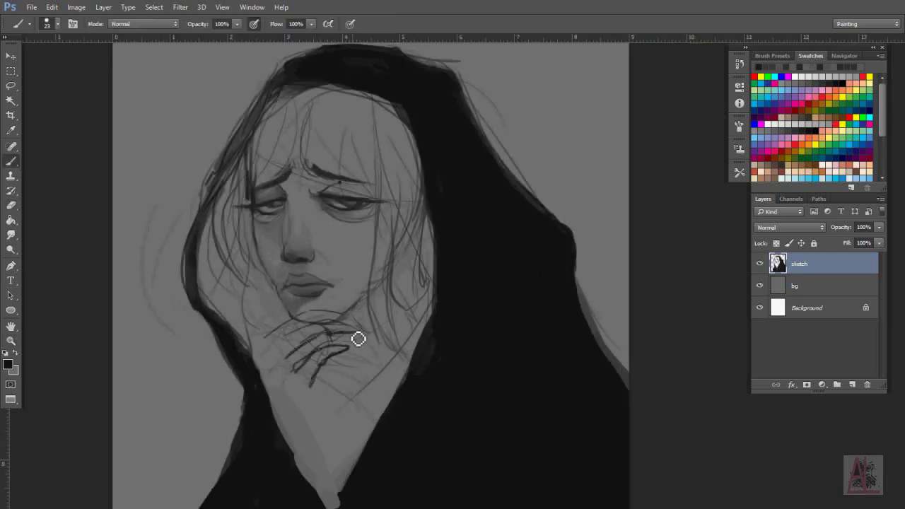
key("e")
mouse_move(261, 339)
left_mouse_down()
mouse_move(299, 459)
mouse_move(204, 276)
left_mouse_up()
- Fit the whole canvas in view and lighten the neck area below the hand
key("b")
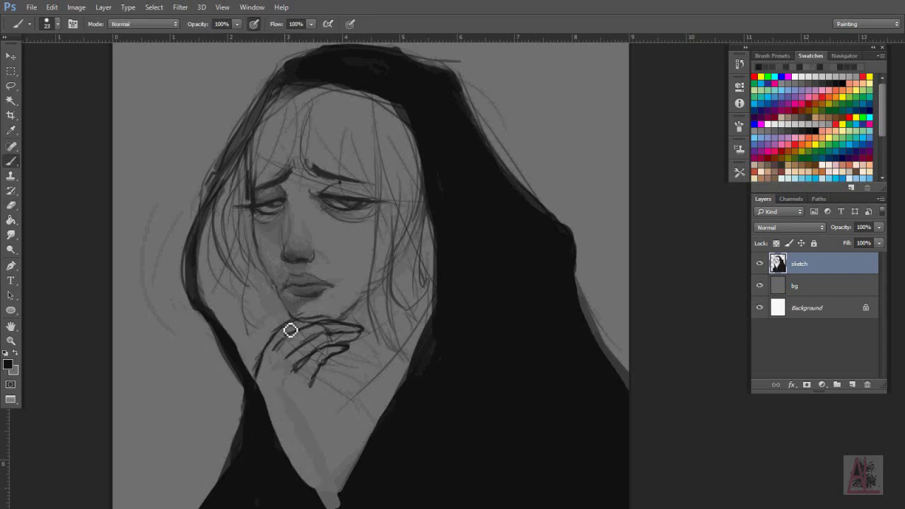
key("ctrl+0")
right_click(332, 338)
key("Escape")
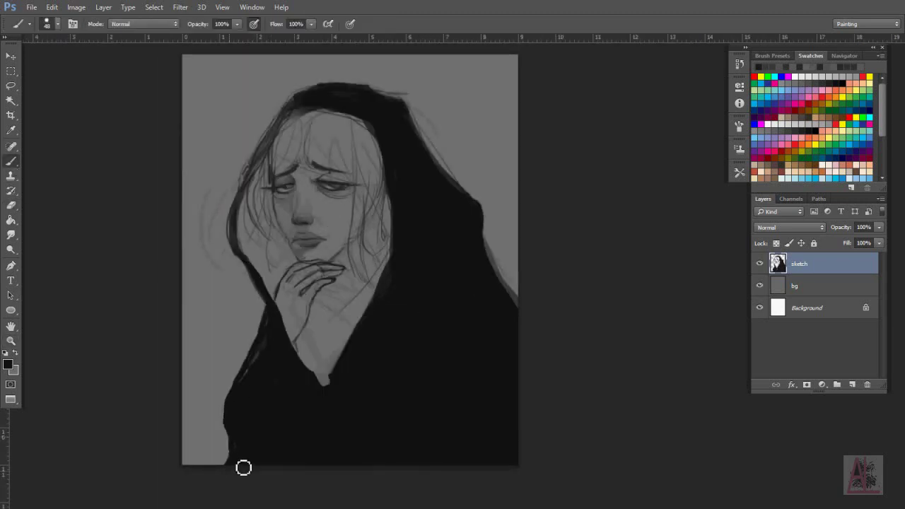
key("e")
left_click_drag(285, 332, 281, 299)
- Erase the neck below the hand and the area beside it lighter
key("b")
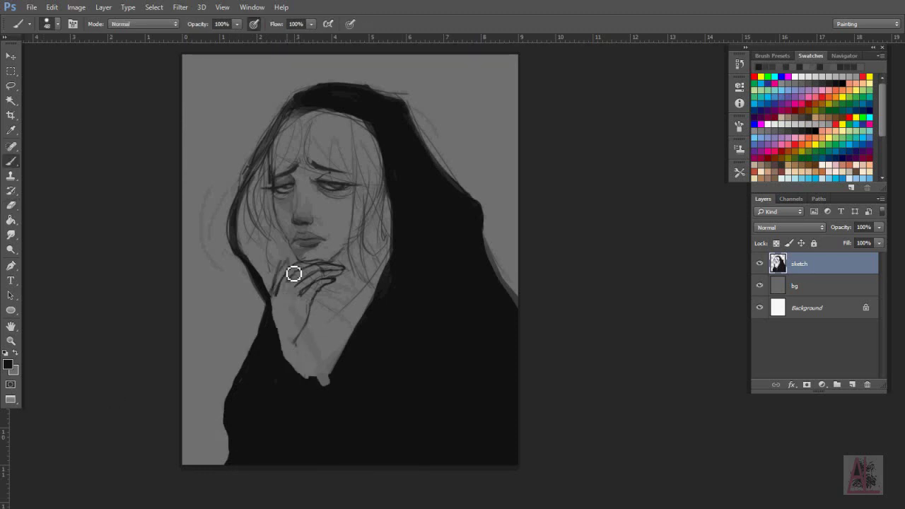
right_click(381, 277)
key("e")
right_click(340, 313)
key("Escape")
mouse_move(297, 353)
left_mouse_down()
mouse_move(311, 452)
mouse_move(306, 368)
mouse_move(339, 353)
left_mouse_up()
key("b")
key("e")
mouse_move(282, 297)
left_mouse_down()
mouse_move(263, 283)
mouse_move(282, 336)
mouse_move(277, 323)
left_mouse_up()
key("b")
- With brush size 21 and eraser size 27, redraw the forearm and a wrist line
right_click(347, 283)
key("Escape")
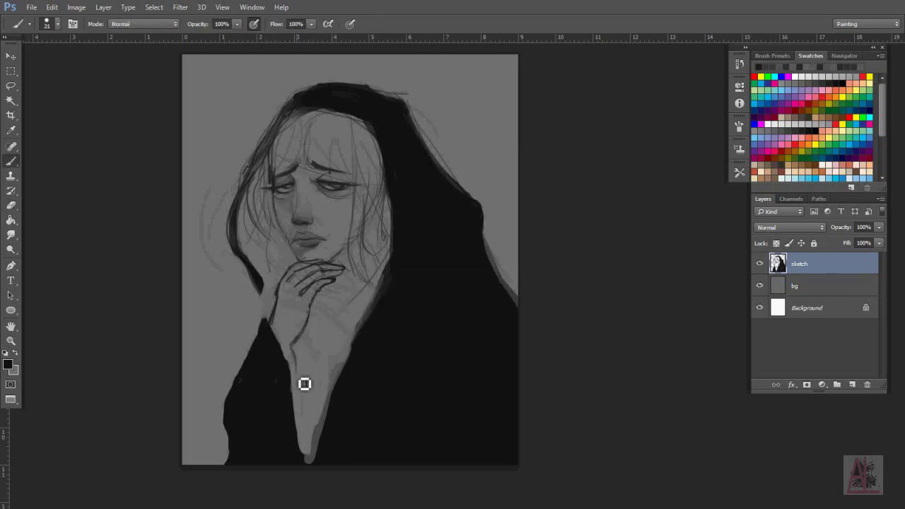
key("e")
right_click(323, 295)
key("Escape")
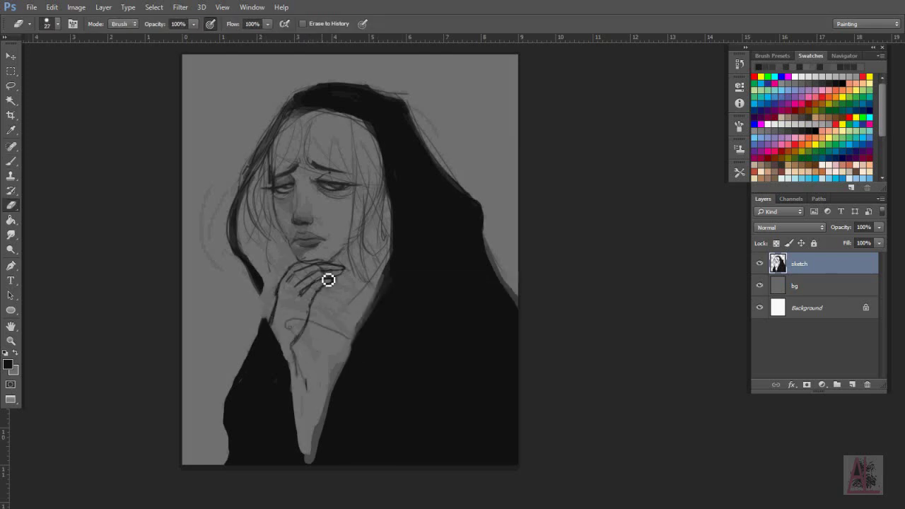
key("b")
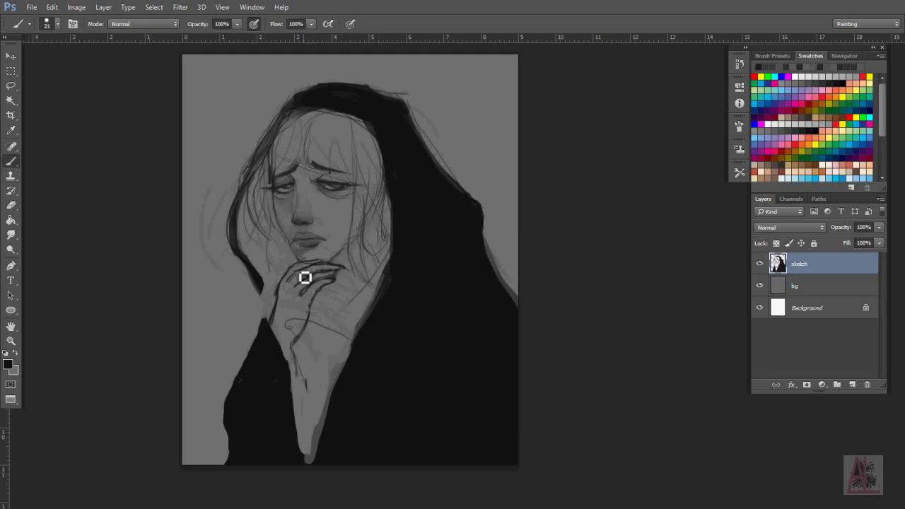
left_click_drag(275, 333, 300, 416)
key("ctrl+z")
left_click_drag(340, 329, 290, 317)
- Set the eraser to 58 and brush to 25, then begin transforming the whole sketch layer
key("e")
right_click(466, 159)
key("Escape")
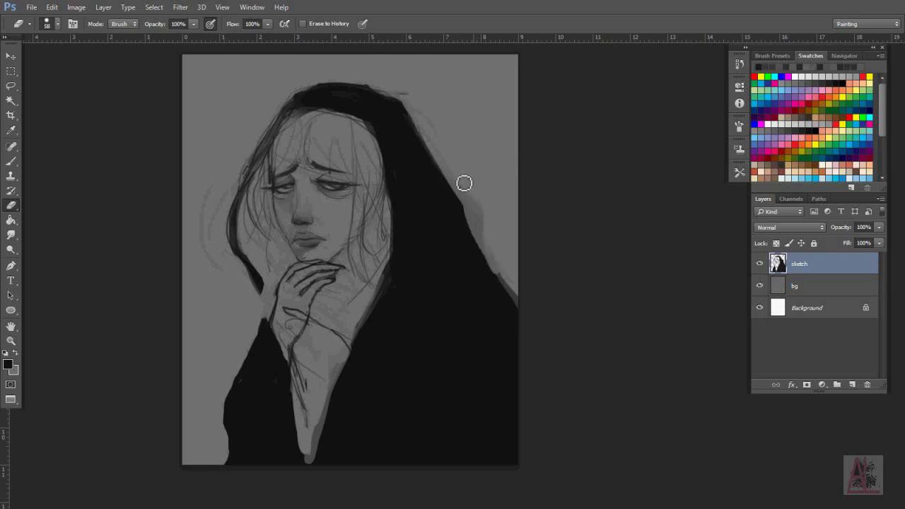
right_click(449, 212)
key("Escape")
key("b")
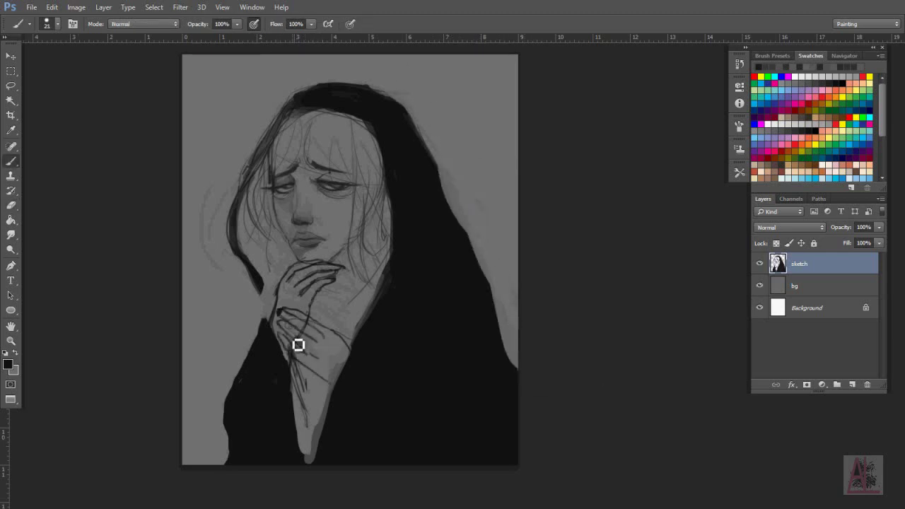
key("z")
left_click_drag(299, 343, 283, 343)
key("ctrl+t")
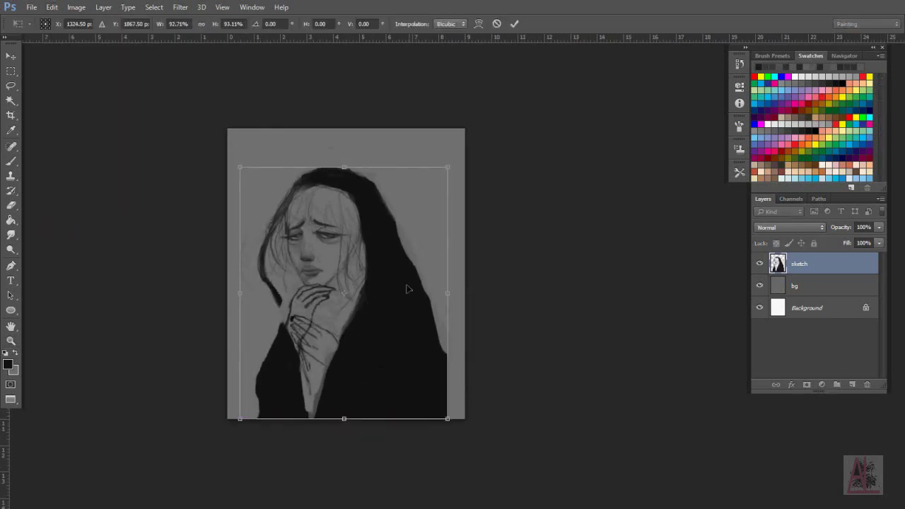
- Commit the sketch scaled down to about 93%
key("Return")
key("b")
right_click(428, 313)
key("Escape")
- Zoom in on the hands, set the eraser to 24, and redraw the finger lines
key("z")
left_click(216, 315)
key("e")
right_click(219, 314)
key("Escape")
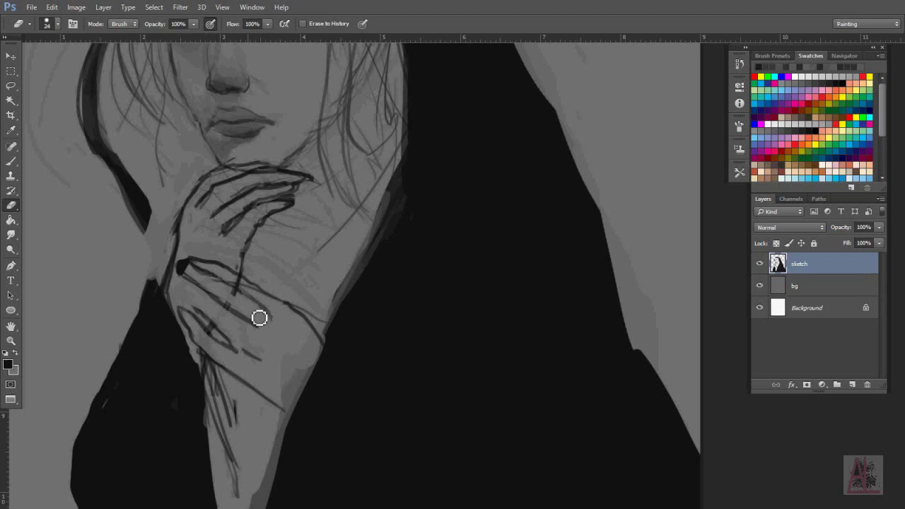
key("b")
right_click(247, 313)
key("Escape")
left_click_drag(210, 323, 170, 257)
- Extend the finger lines and add a dark stroke to the hand
key("e")
key("b")
key("e")
key("b")
left_click_drag(325, 328, 318, 338)
key("e")
key("b")
left_click_drag(240, 306, 290, 265)
key("z")
left_click(297, 297, "alt")
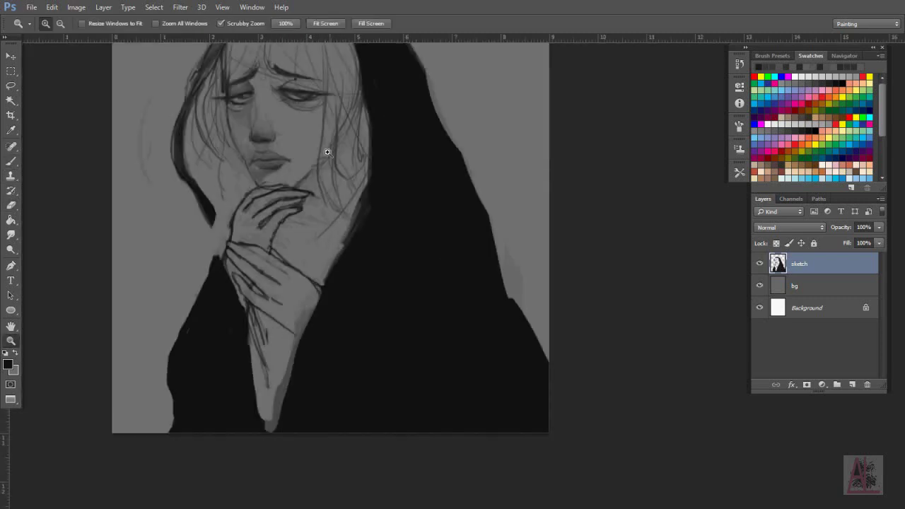
left_click(283, 226)
key("e")
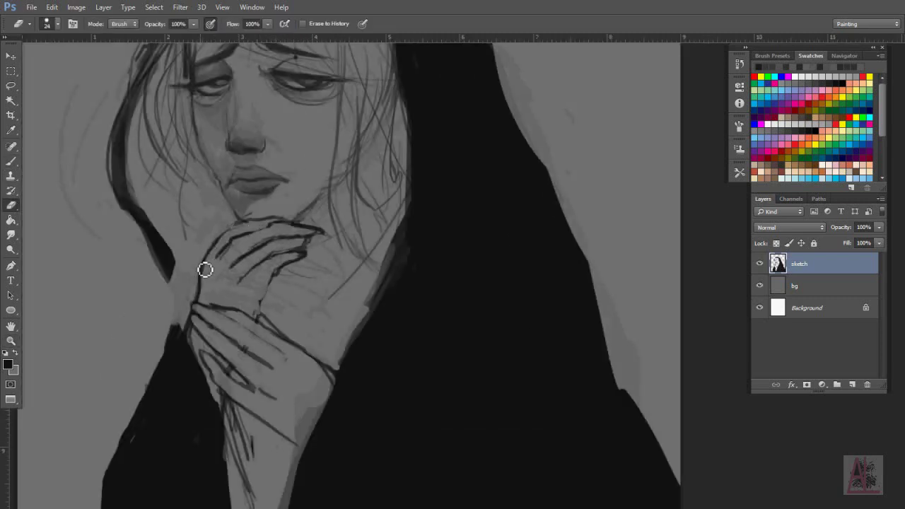
- Lasso the hand and reshape it with a free transform
key("z")
left_click(182, 323, "alt")
left_click(282, 172)
key("l")
left_click(52, 7)
mouse_move(254, 220)
left_mouse_down()
mouse_move(258, 281)
mouse_move(247, 261)
mouse_move(217, 292)
left_mouse_up()
left_click(74, 227)
key("Return")
- Shade the back of the lower hand with sampled greys at brush sizes 37 and 23
key("b")
left_click(10, 206)
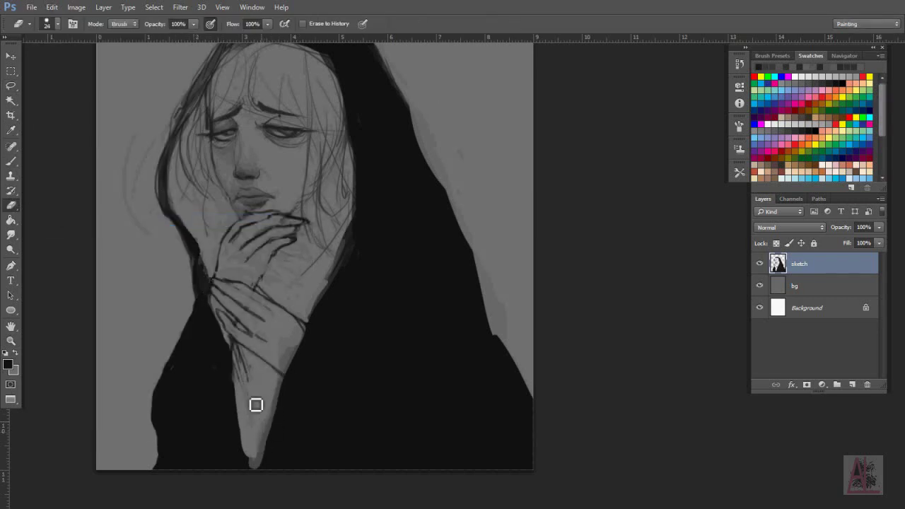
key("b")
right_click(319, 313)
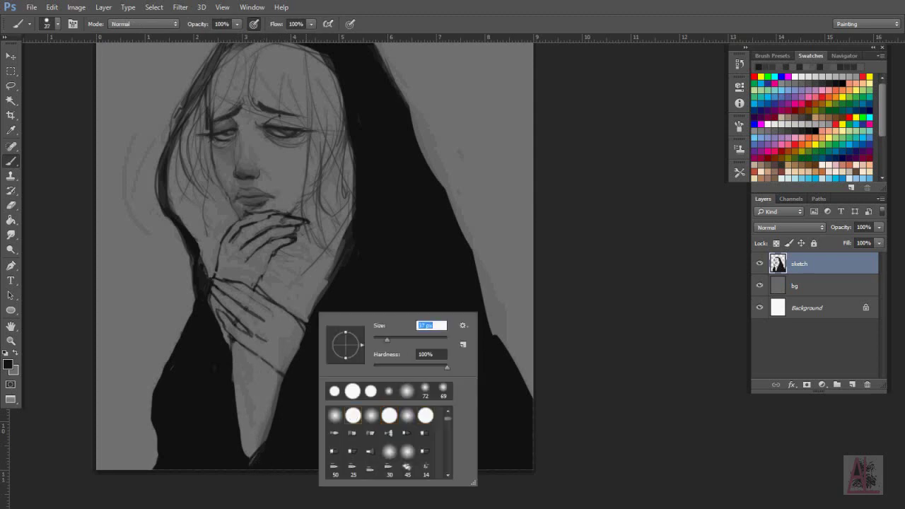
left_click(267, 320, "alt")
left_click_drag(254, 323, 293, 357)
right_click(265, 340)
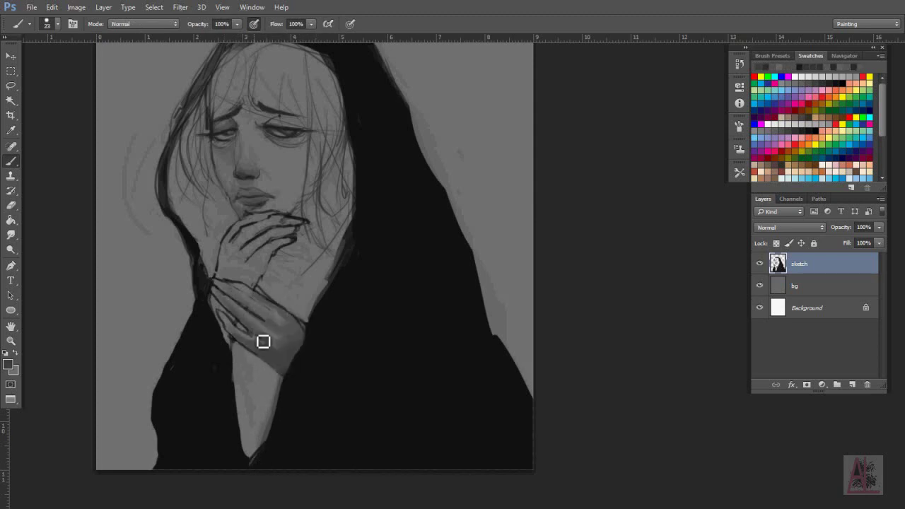
left_click_drag(277, 327, 272, 311)
- Sample darker tones and add strokes along the wrist and lower hand
left_click(247, 335, "alt")
left_click_drag(221, 290, 230, 303)
left_click(267, 356, "alt")
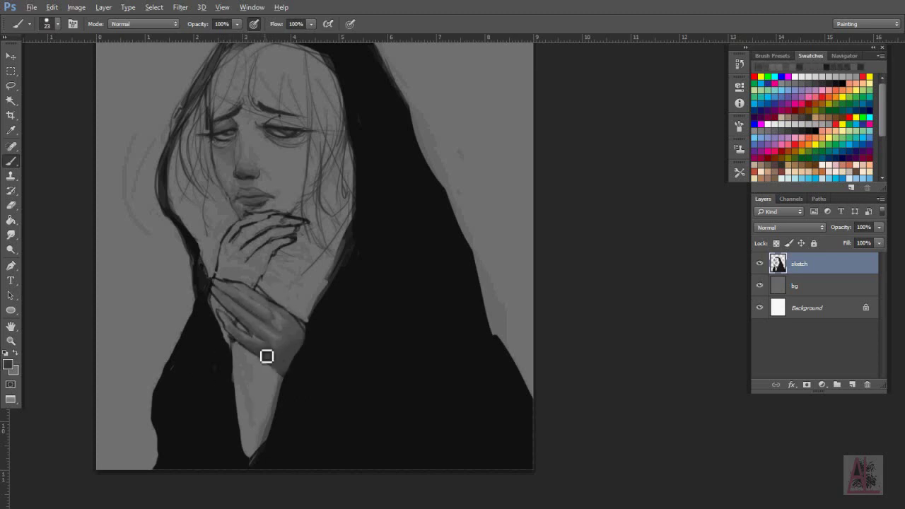
left_click_drag(261, 333, 275, 320)
left_click(306, 331, "alt")
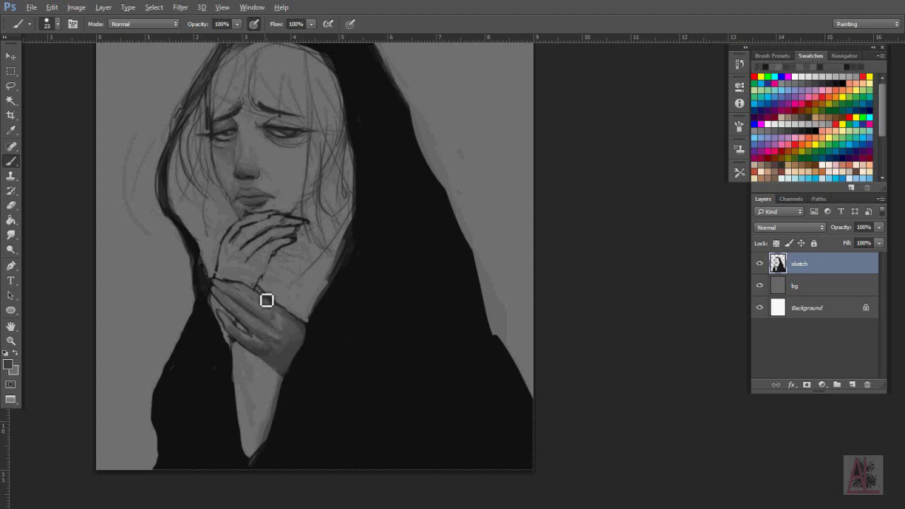
- Darken the lower hand's knuckles and add a dark stroke across the hand
key("z")
left_click(209, 276)
key("b")
right_click(301, 303)
key("Return")
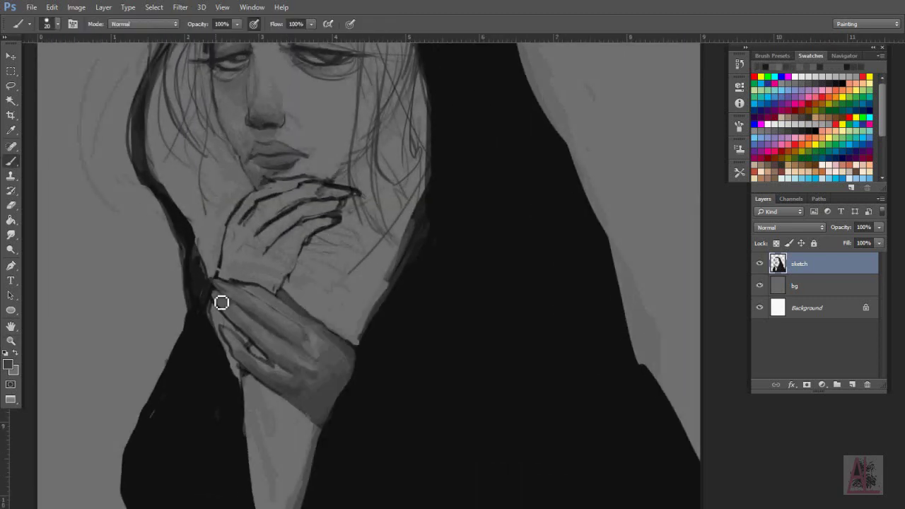
left_click_drag(242, 292, 259, 284)
mouse_move(273, 355)
left_mouse_down()
mouse_move(270, 369)
mouse_move(319, 274)
left_mouse_up()
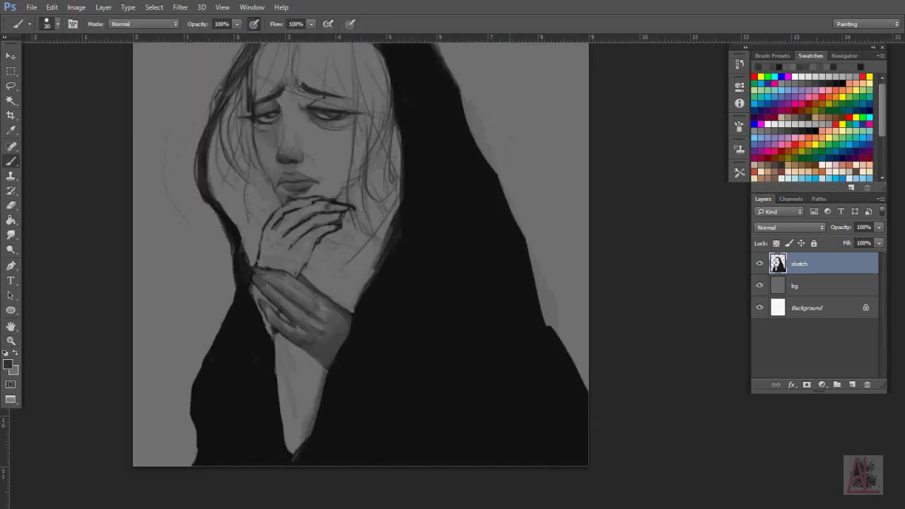
left_click_drag(347, 242, 277, 275)
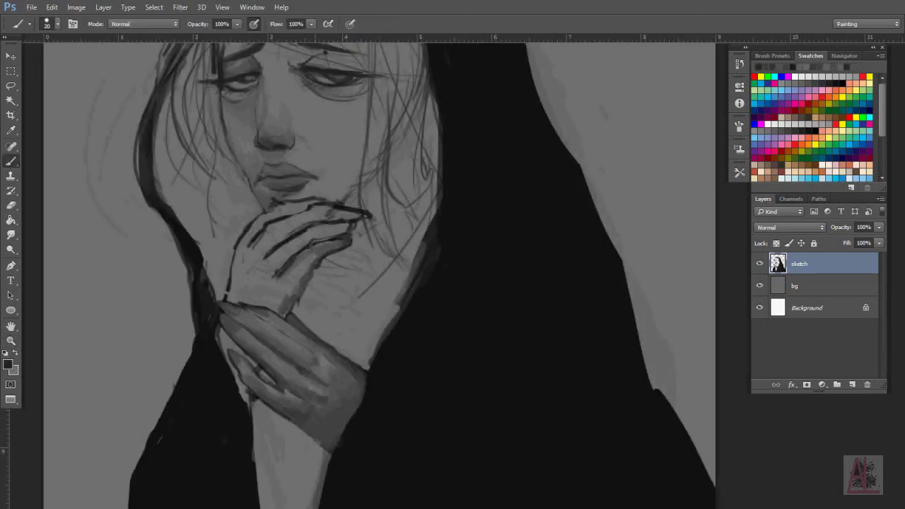
- At brush size 15, paint darker grey strokes on the hand and erase its rough edges
key("e")
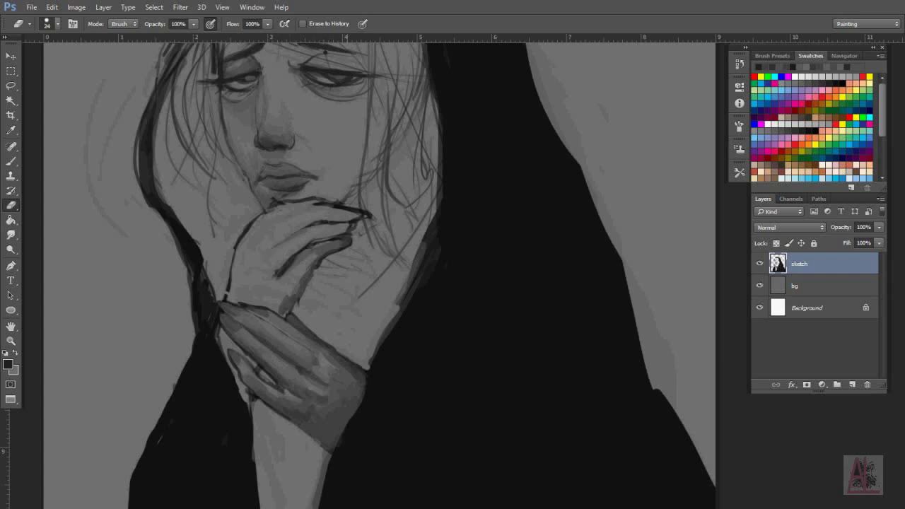
key("b")
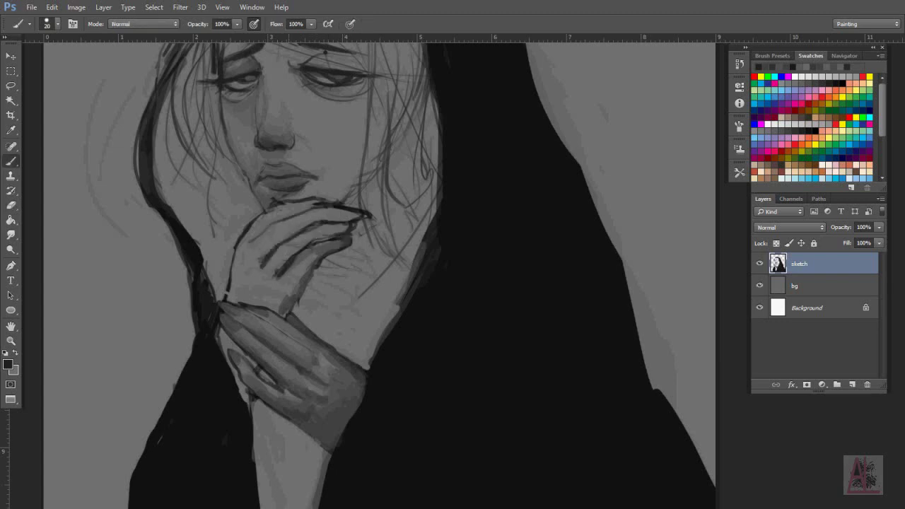
right_click(231, 305)
double_click(367, 367)
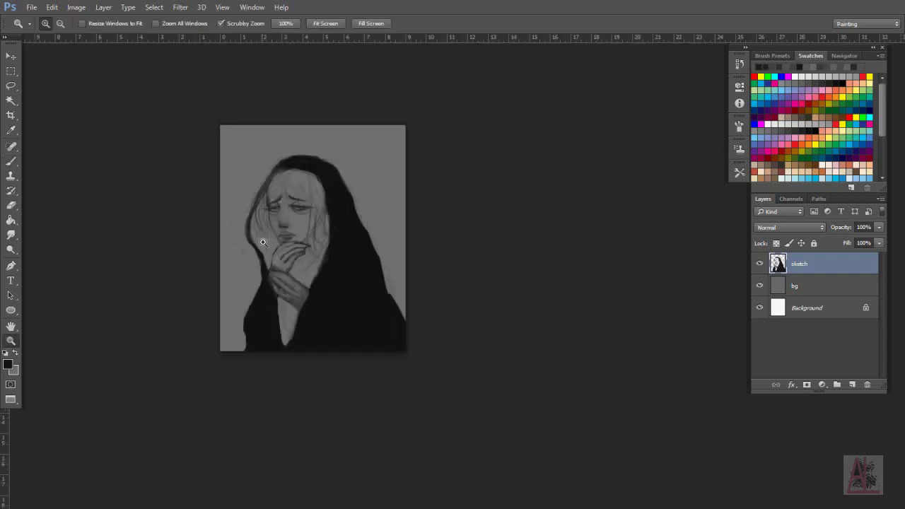
left_click_drag(220, 378, 313, 293)
left_click(308, 268, "alt")
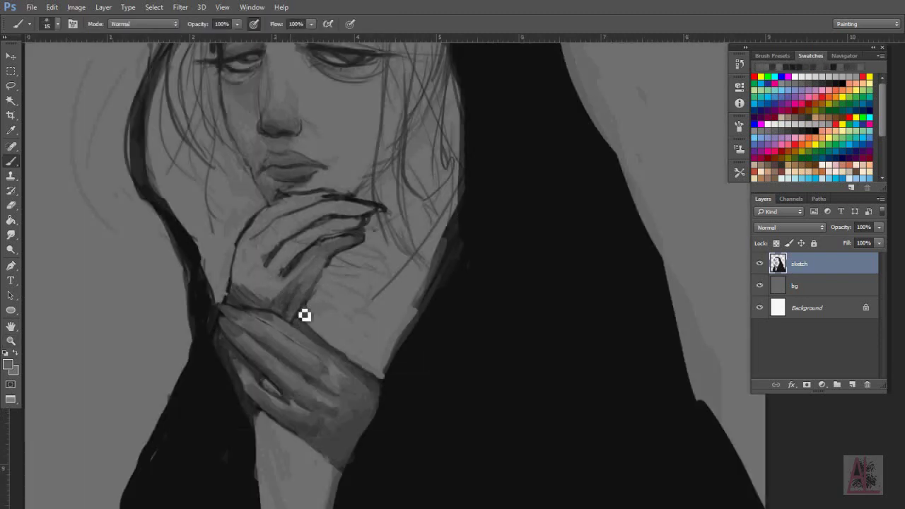
right_click(291, 286)
left_click_drag(241, 297, 233, 263)
mouse_move(304, 282)
left_mouse_down()
mouse_move(292, 251)
mouse_move(248, 273)
mouse_move(264, 299)
left_mouse_up()
key("e")
key("b")
- Shade the upper hand's fingers darker, including those near the lips
right_click(265, 299)
key("Escape")
left_click(337, 239, "alt")
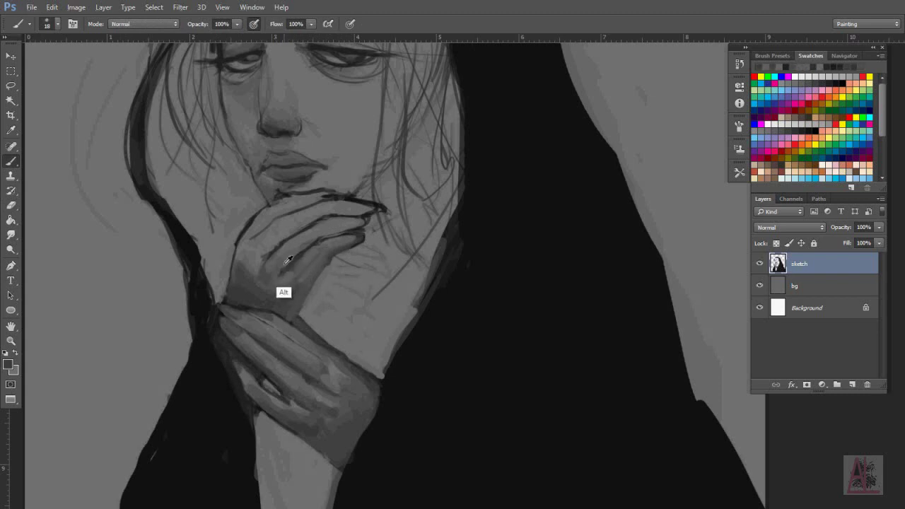
mouse_move(359, 218)
left_mouse_down()
mouse_move(292, 222)
mouse_move(382, 211)
left_mouse_up()
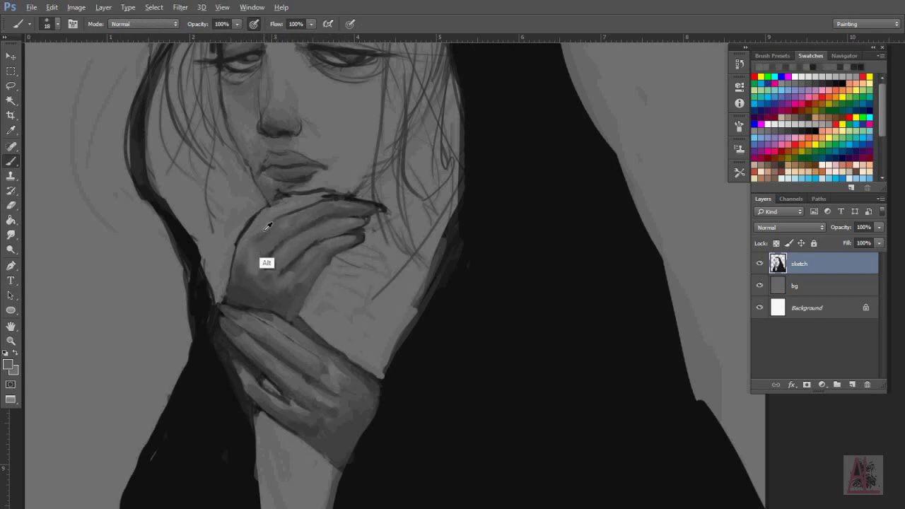
left_click_drag(329, 198, 290, 212)
key("e")
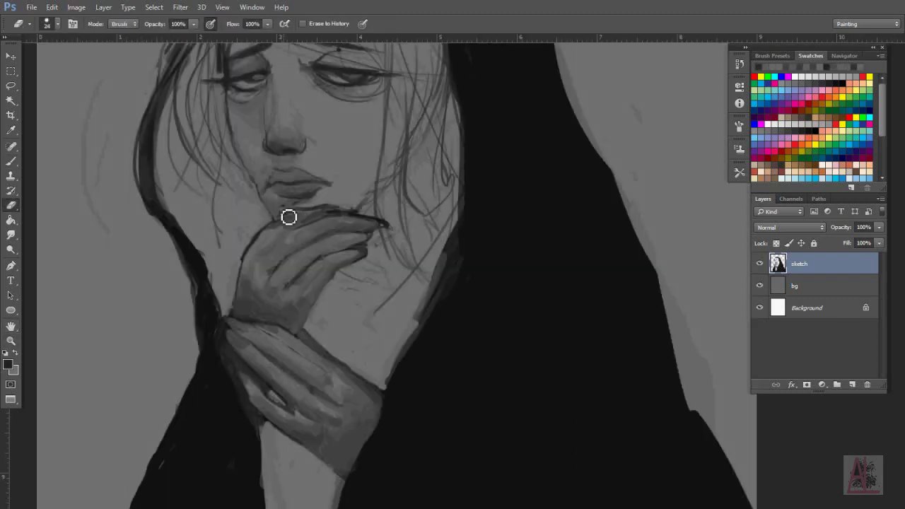
key("b")
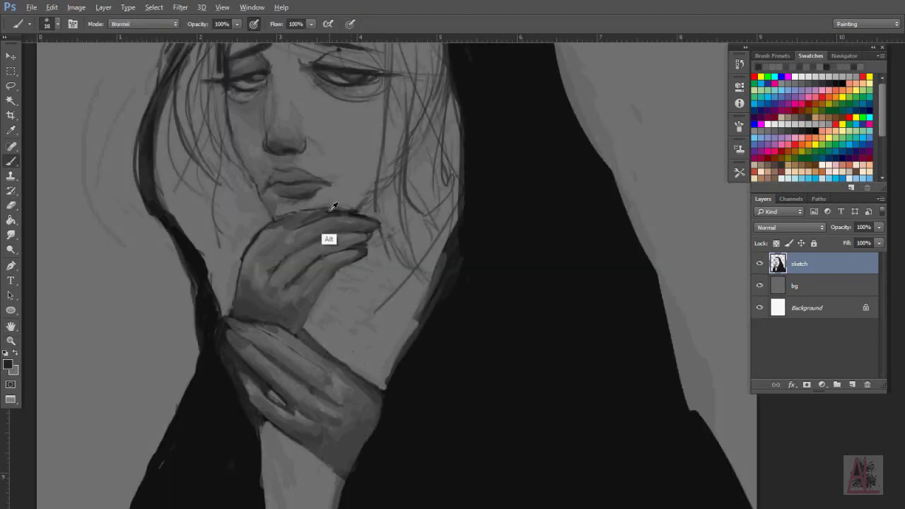
- Paint a light highlight along the index finger with a size 12 brush
right_click(279, 249)
left_click(269, 255)
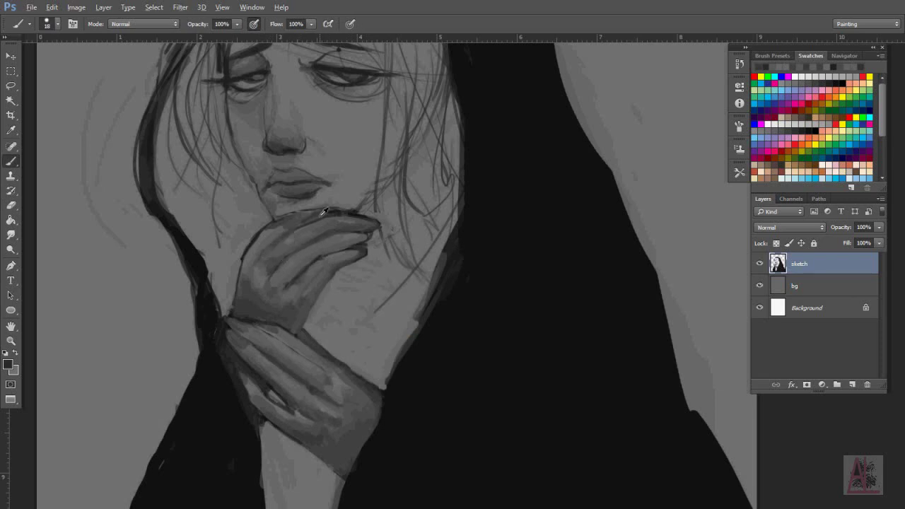
key("e")
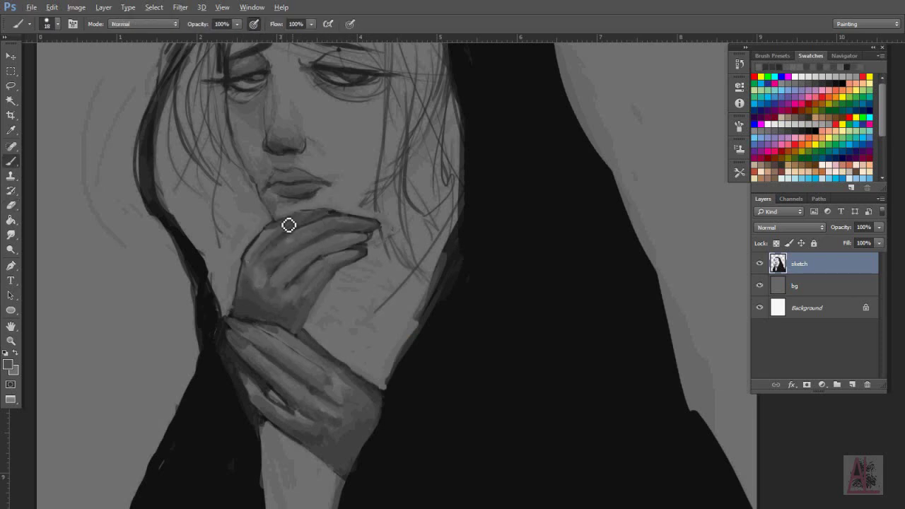
key("b")
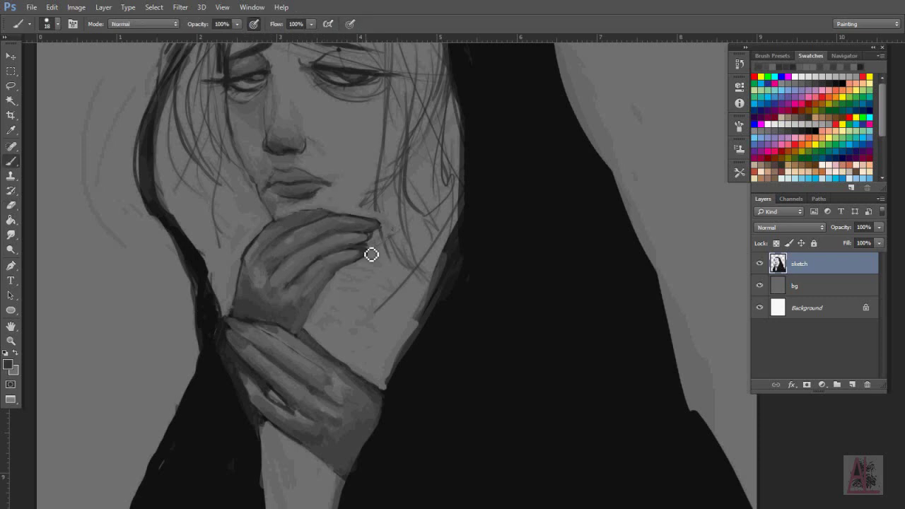
key("e")
scroll(371, 254, "up", 2)
key("b")
right_click(363, 222)
key("Escape")
left_click_drag(366, 229, 234, 225)
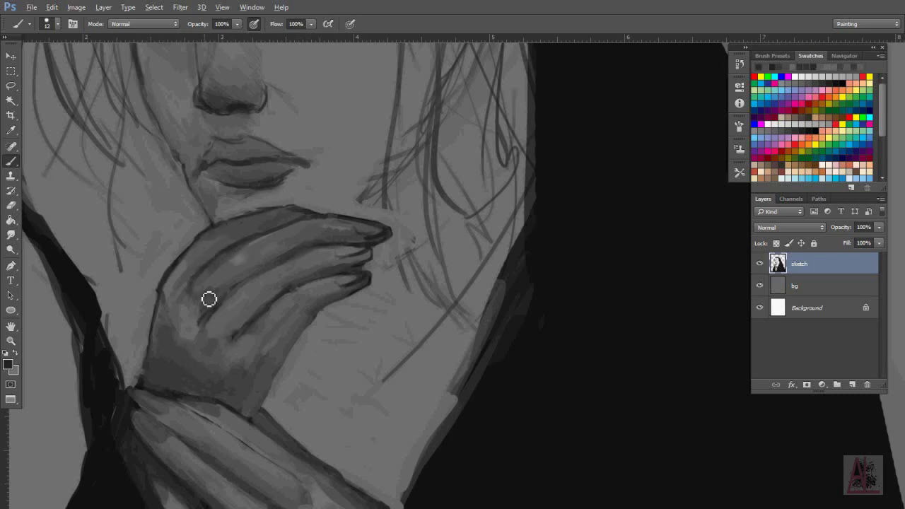
- Zoom out to check the whole figure, then zoom back in on the hands
key("h")
left_click_drag(261, 415, 262, 228)
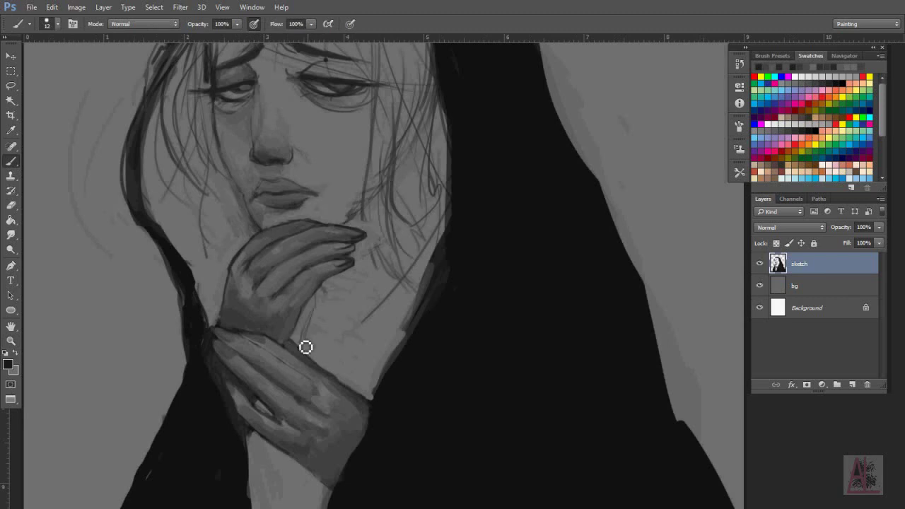
key("z")
key("ctrl+minus")
key("ctrl+minus")
left_click(331, 343)
left_click(332, 343)
key("b")
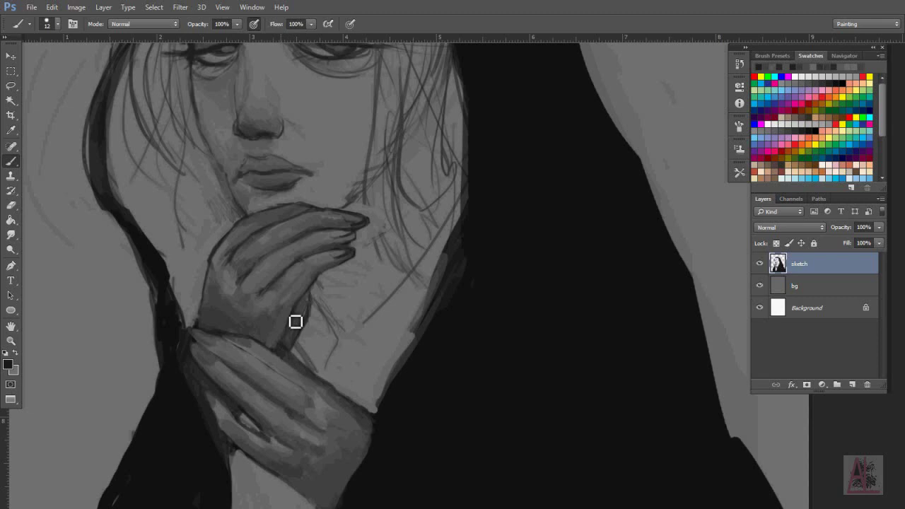
- Shade around the eyes and nose bridge with a size 38 brush
key("h")
mouse_move(294, 319)
left_mouse_down()
mouse_move(317, 205)
mouse_move(350, 177)
mouse_move(271, 191)
left_mouse_up()
right_click(353, 181)
left_click(428, 215)
mouse_move(318, 173)
left_mouse_down()
mouse_move(289, 182)
mouse_move(259, 225)
left_mouse_up()
- Darken the eyebrows and paint blue shadows under both eyes
key("z")
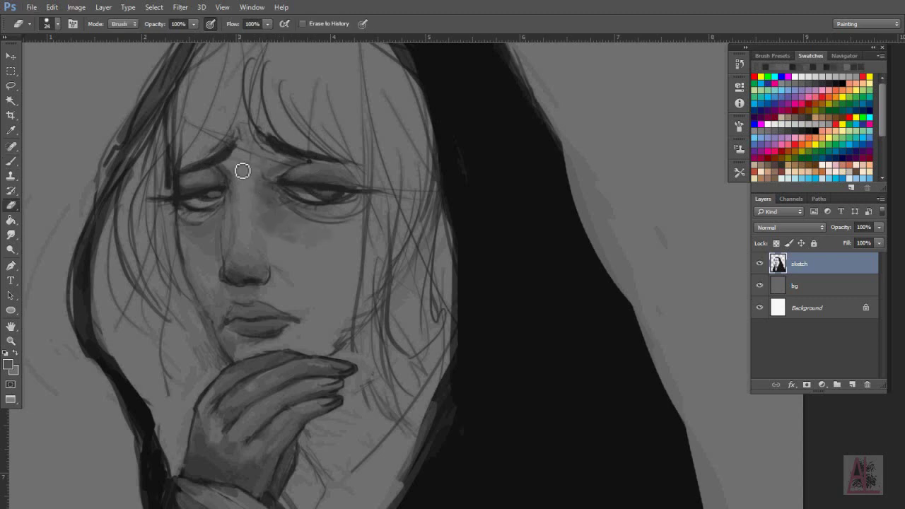
mouse_move(268, 161)
left_mouse_down()
mouse_move(189, 140)
mouse_move(331, 204)
mouse_move(333, 258)
mouse_move(306, 232)
mouse_move(278, 267)
mouse_move(313, 259)
mouse_move(315, 229)
mouse_move(342, 231)
left_mouse_up()
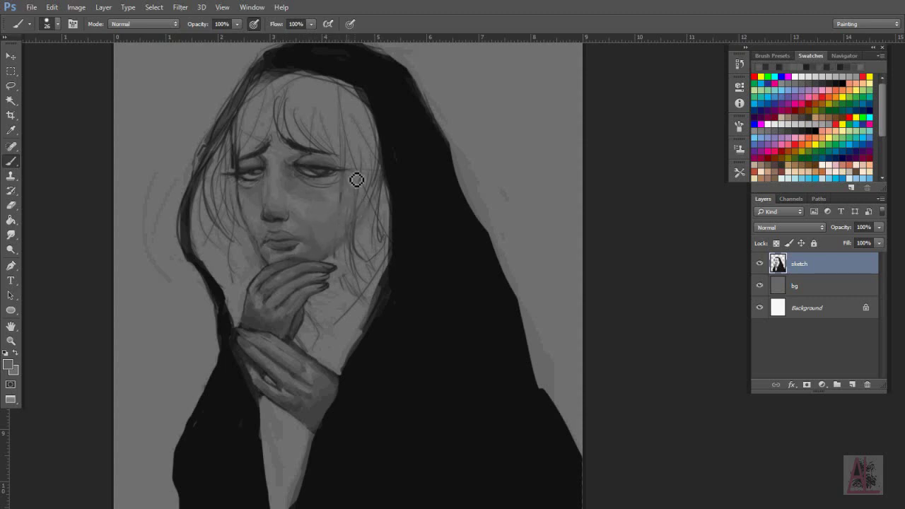
right_click(283, 158)
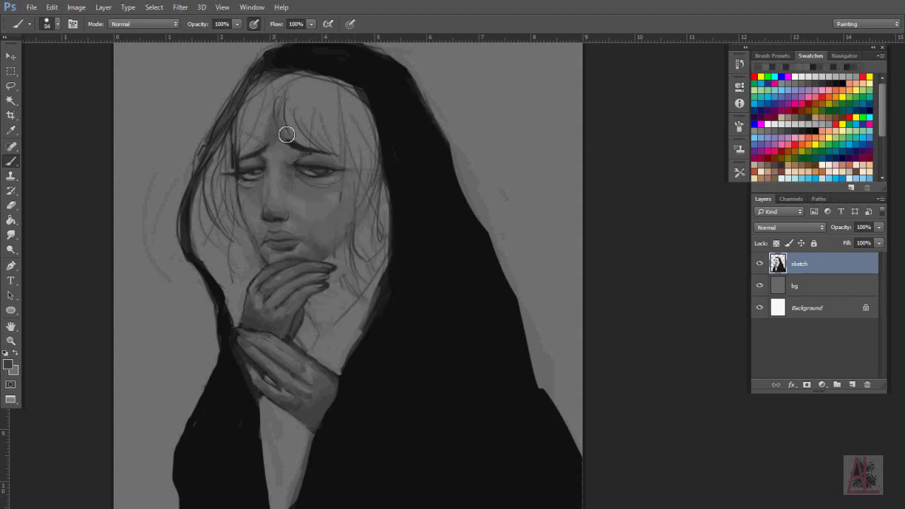
left_click_drag(285, 131, 340, 160)
left_click_drag(296, 179, 314, 182)
mouse_move(240, 183)
left_mouse_down()
mouse_move(320, 182)
mouse_move(346, 152)
left_mouse_up()
- Darken the eyelids and left hair, then refine chin and mouth shading in a lighter colour
right_click(300, 178)
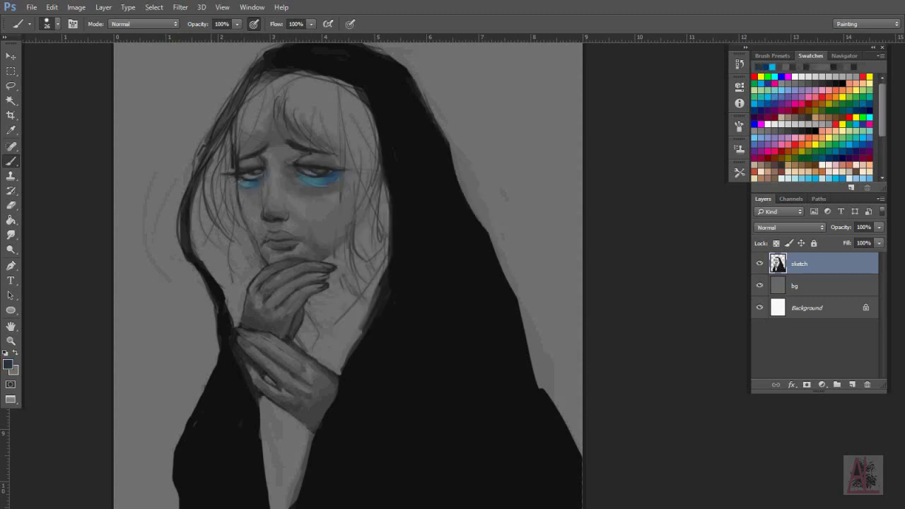
left_click_drag(205, 198, 233, 297)
left_click_drag(212, 113, 227, 205)
left_click(375, 106, "alt")
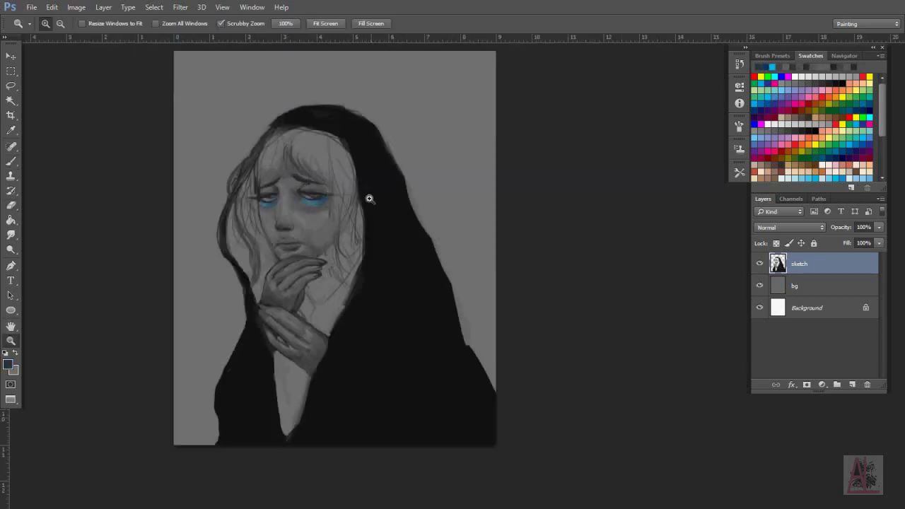
left_click(368, 195, "ctrl")
right_click(252, 357)
left_click(261, 347, "alt")
left_click_drag(281, 347, 234, 351)
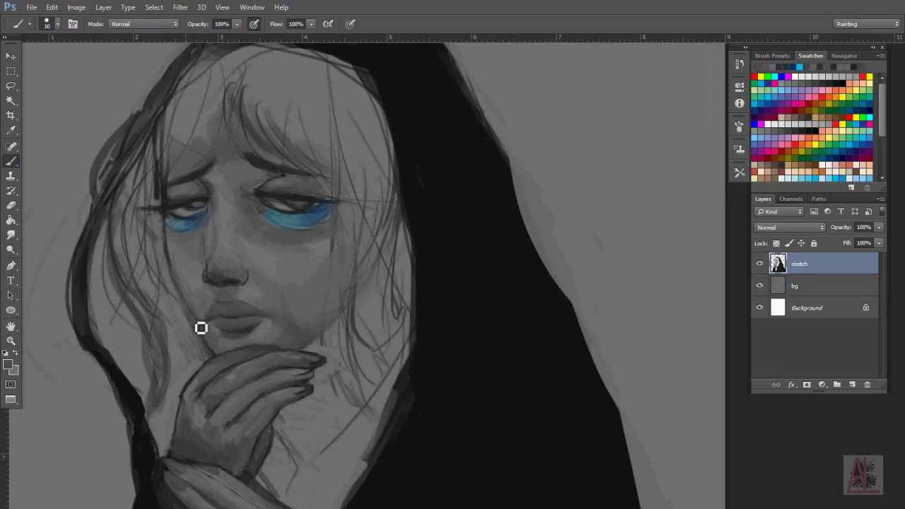
- Erase stray dark strokes on the left hair and redraw its edge with fine dark strands
key("z")
left_click(390, 285, "alt")
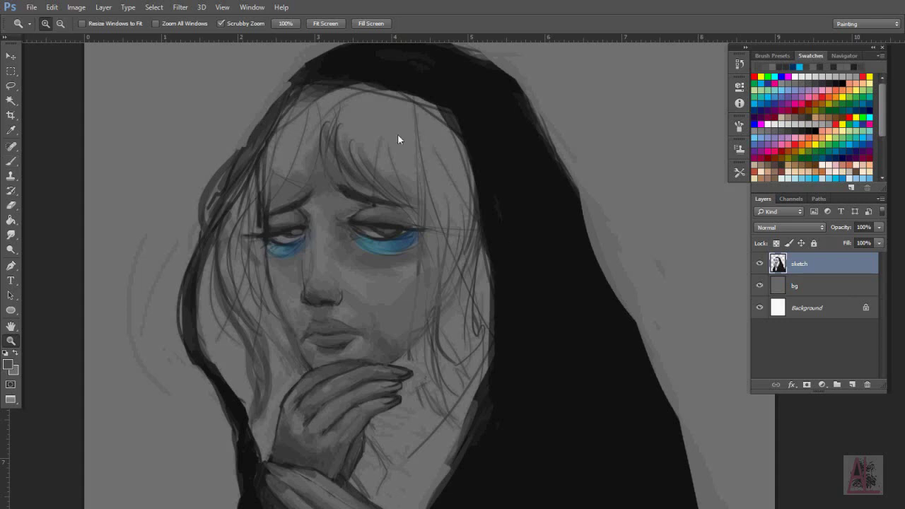
key("b")
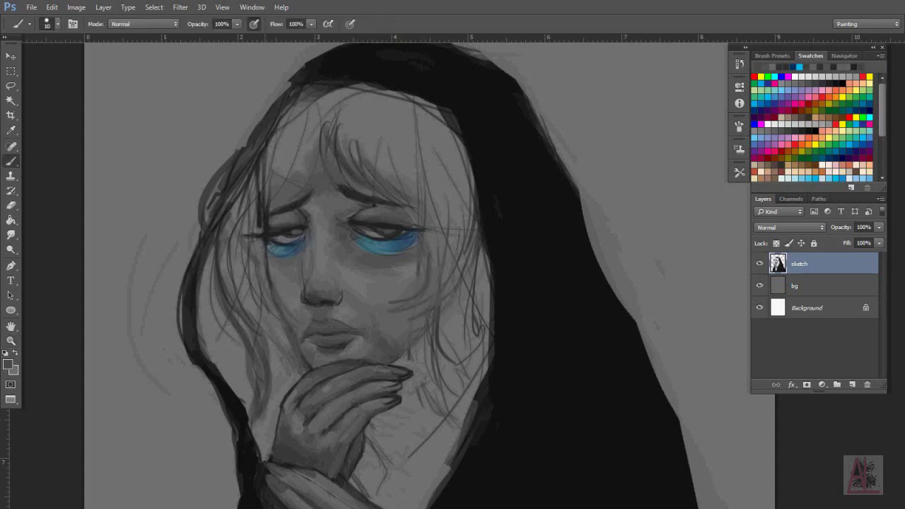
key("e")
mouse_move(218, 177)
left_mouse_down()
mouse_move(212, 195)
mouse_move(239, 138)
left_mouse_up()
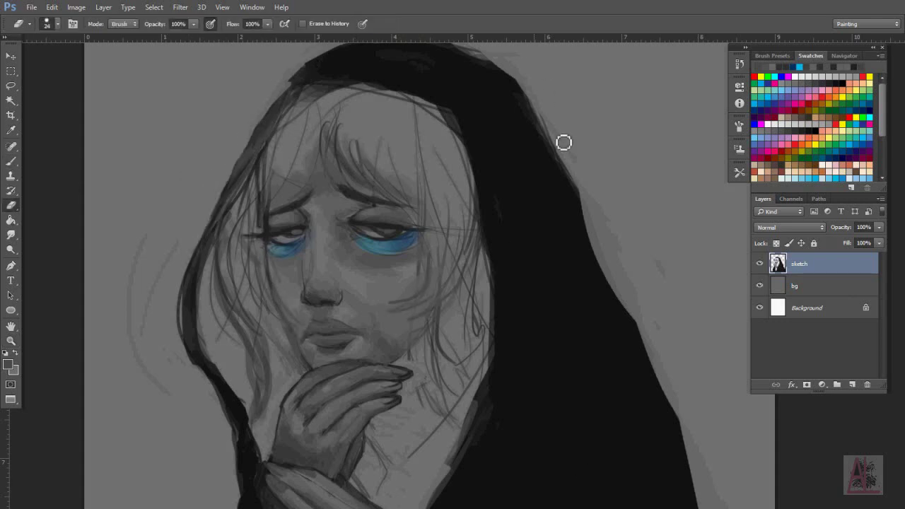
key("b")
left_click_drag(197, 239, 201, 328)
left_click_drag(296, 120, 216, 226)
key("ctrl+minus")
- Add lighter grey patches to the dark hood and cloak, and extend the cloak over the right-edge wedge
right_click(537, 260)
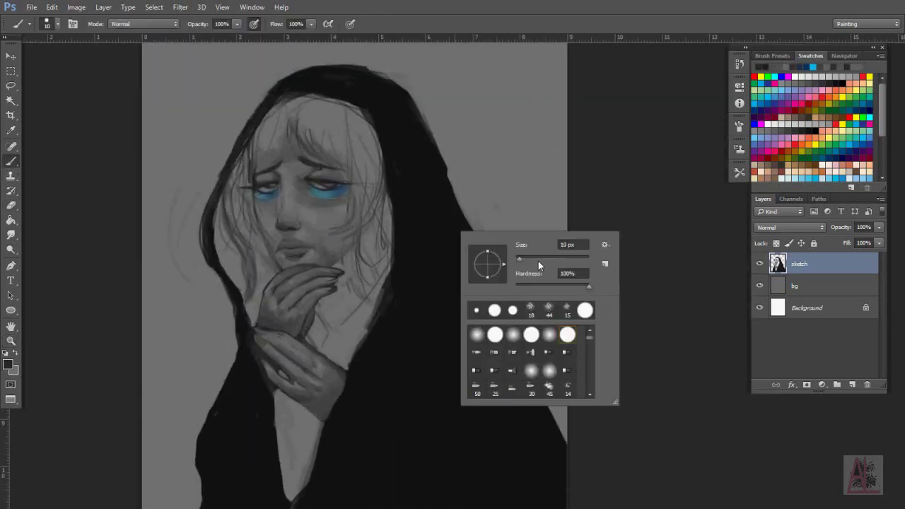
key("Return")
left_click_drag(436, 216, 432, 311)
left_click_drag(359, 382, 343, 415)
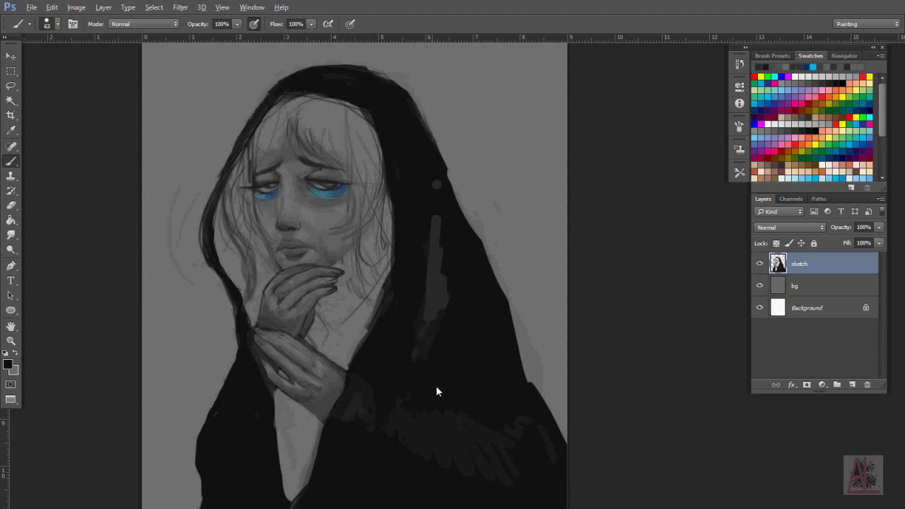
left_click_drag(436, 215, 436, 338)
left_click_drag(362, 381, 356, 404)
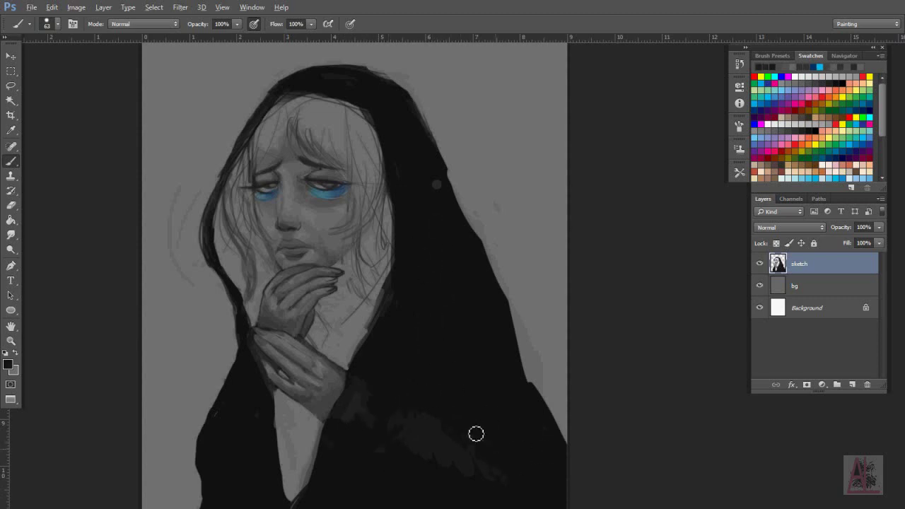
left_click_drag(429, 320, 445, 362)
left_click_drag(399, 147, 412, 163)
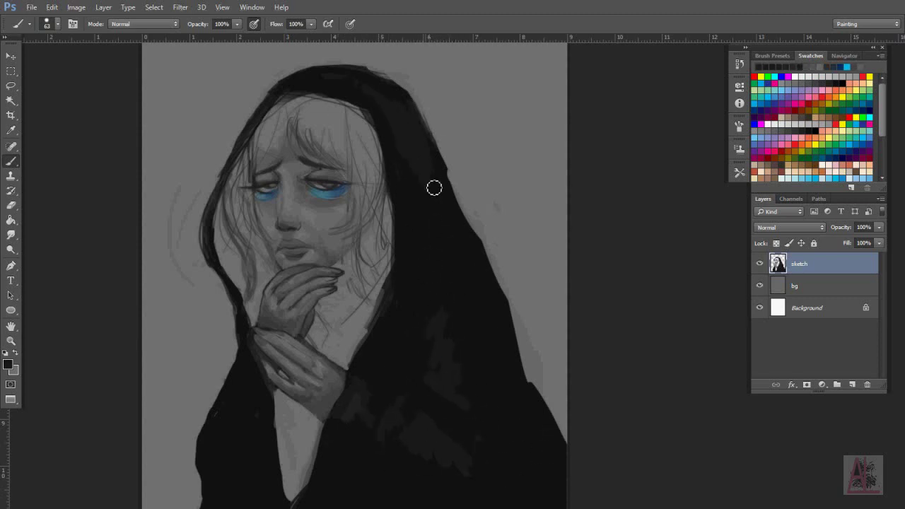
left_click_drag(563, 430, 554, 395)
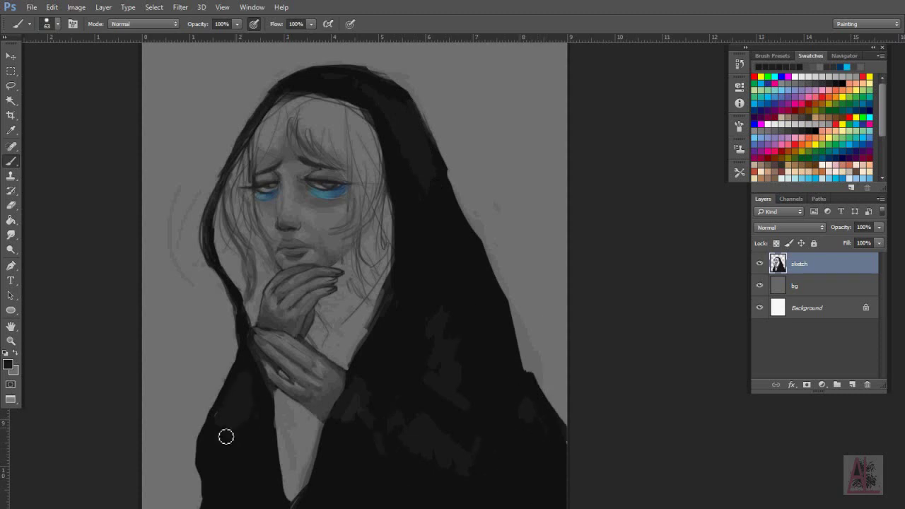
- Darken the cloak's left and lower-left edges and push them further left
mouse_move(229, 371)
left_mouse_down()
mouse_move(240, 333)
mouse_move(212, 399)
left_mouse_up()
left_click_drag(220, 480, 202, 506)
left_click_drag(226, 325, 208, 398)
left_click_drag(196, 458, 185, 506)
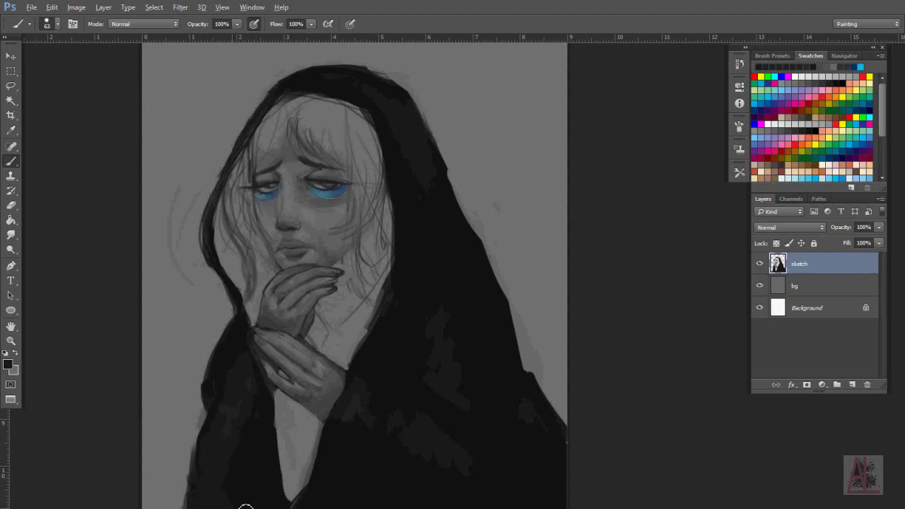
left_click(11, 341)
key("b")
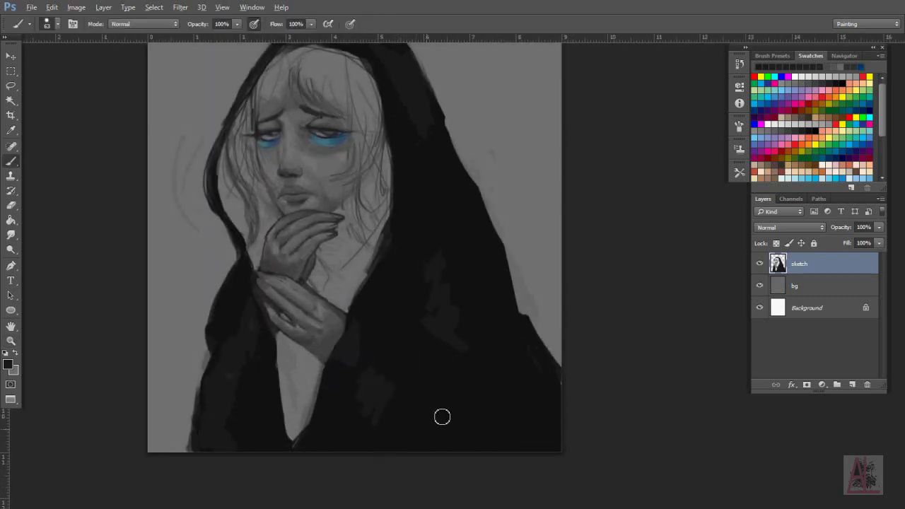
- Using sampled cloak colours, lengthen the lighter patch and fill the lower-left cloak edge with dark
left_click(346, 222, "alt")
left_click(353, 353, "alt")
key("z")
left_click(362, 331, "alt")
key("b")
right_click(450, 311)
left_click_drag(424, 290, 424, 233)
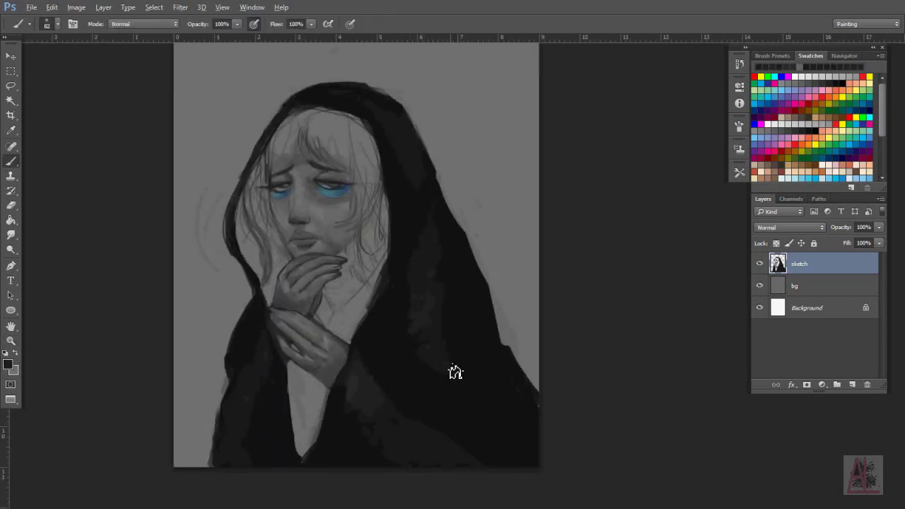
left_click_drag(246, 302, 212, 467)
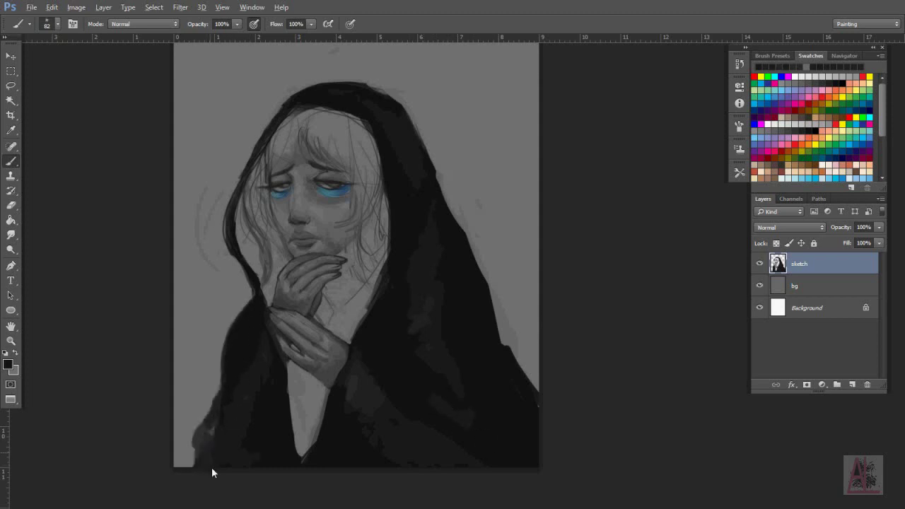
mouse_move(234, 373)
left_mouse_down()
mouse_move(188, 463)
mouse_move(202, 463)
left_mouse_up()
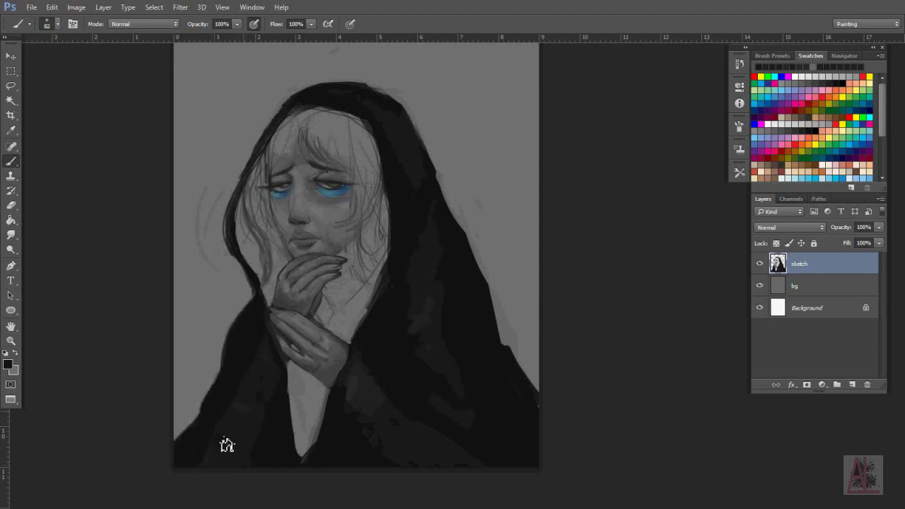
left_click_drag(205, 397, 165, 466)
left_click_drag(215, 380, 178, 434)
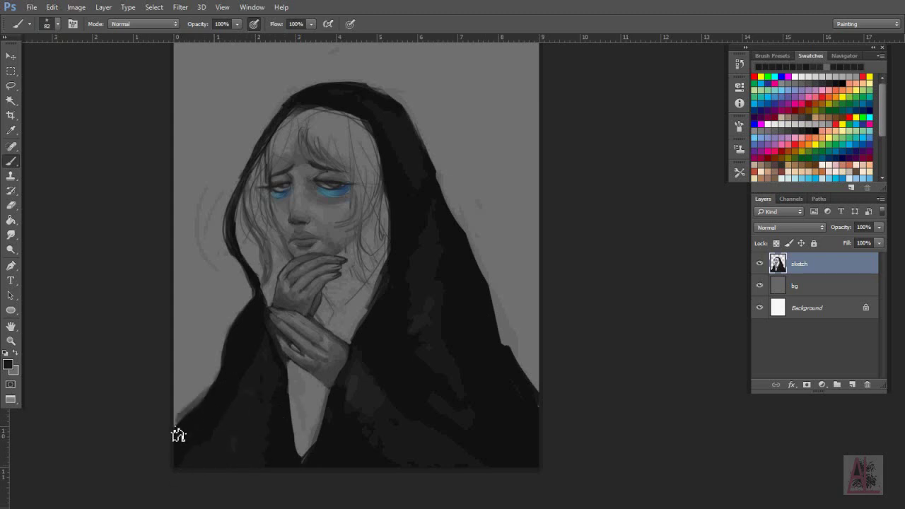
key("alt")
- Erase the hair strands left of the face and lighten the face's edge
key("e")
mouse_move(262, 177)
left_mouse_down()
mouse_move(273, 278)
mouse_move(252, 206)
left_mouse_up()
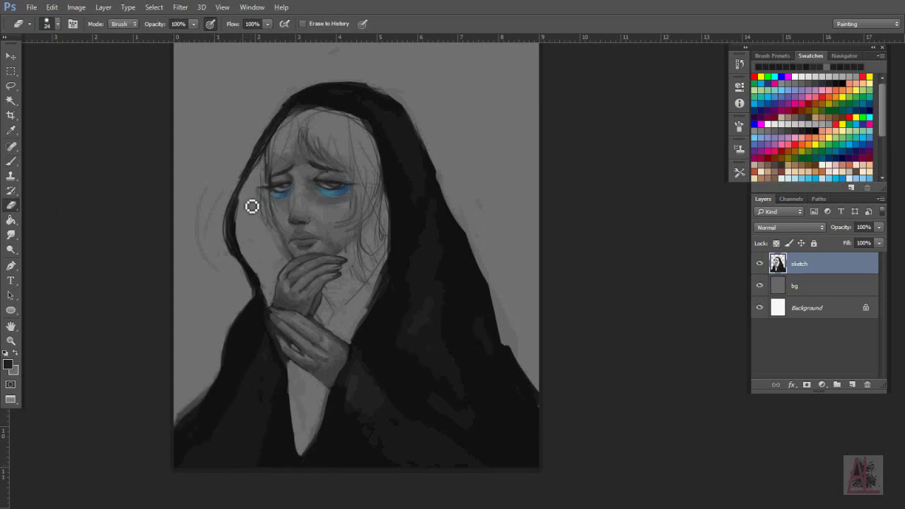
key("b")
mouse_move(374, 299)
left_mouse_down()
mouse_move(373, 313)
mouse_move(398, 272)
left_mouse_up()
- Shade the hood's inner lining beside the face mid-grey, then switch to a near-black colour
right_click(463, 249)
left_click(400, 267, "alt")
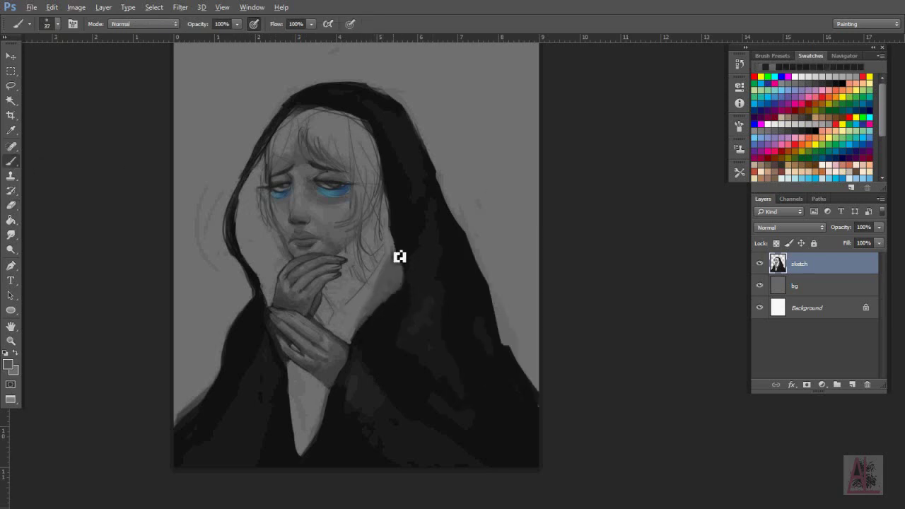
mouse_move(276, 265)
left_mouse_down()
mouse_move(279, 244)
mouse_move(245, 202)
mouse_move(273, 243)
mouse_move(260, 272)
left_mouse_up()
left_click(257, 317, "alt")
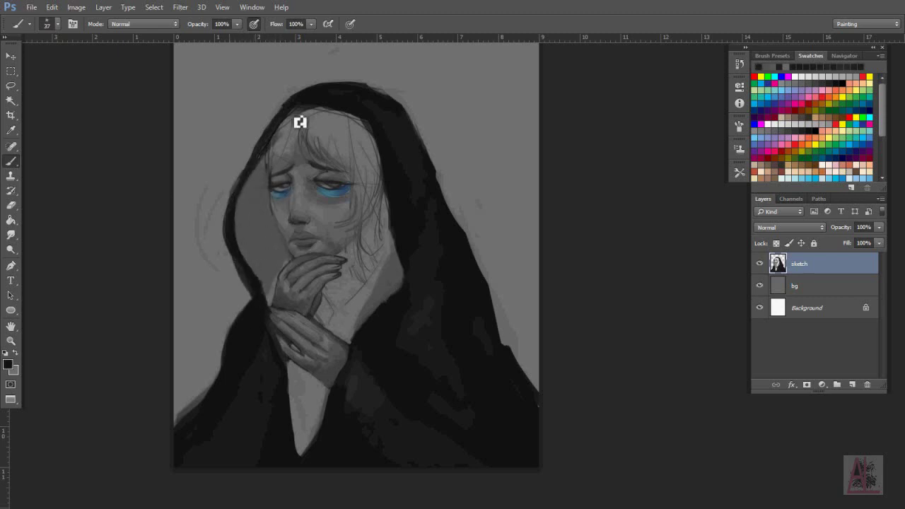
key("z")
left_click_drag(336, 130, 378, 83)
key("b")
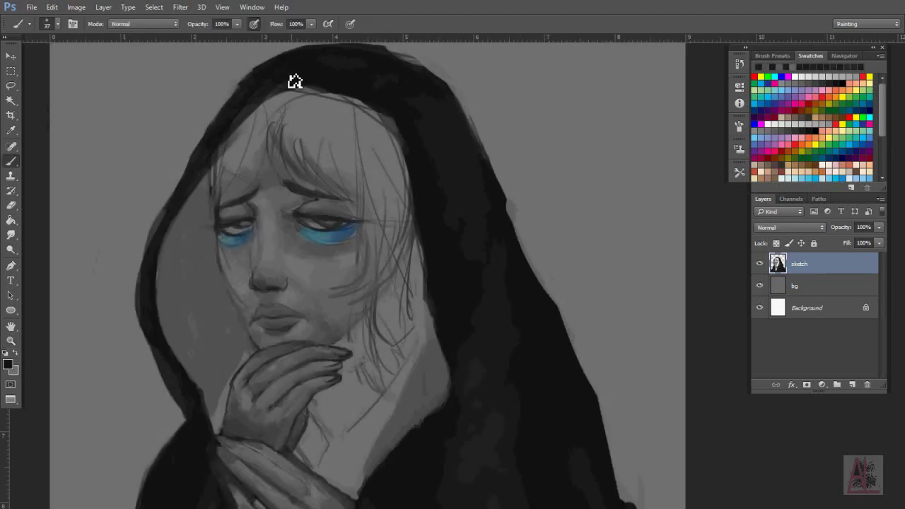
- Paint thin white hair strands falling down both sides of the face
left_click(809, 78)
right_click(364, 244)
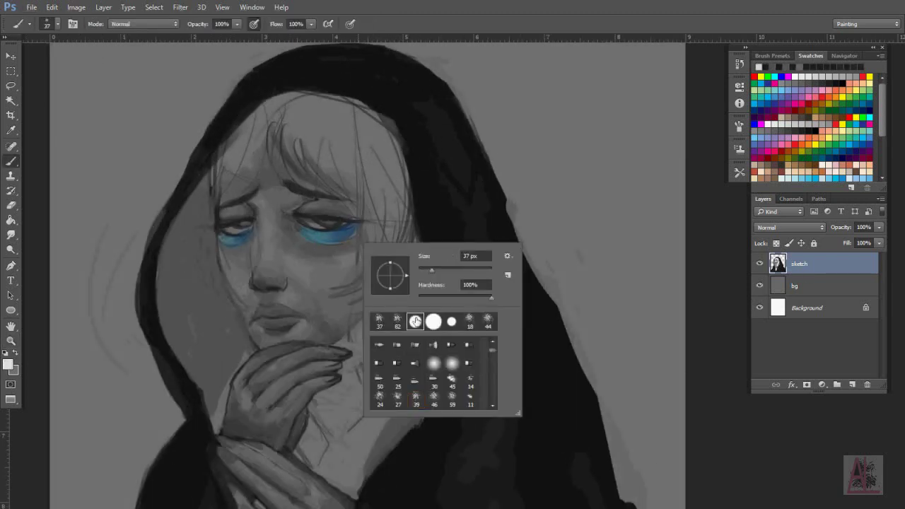
left_click_drag(207, 176, 192, 283)
left_click_drag(210, 212, 226, 388)
left_click_drag(364, 177, 341, 297)
left_click_drag(367, 212, 385, 417)
mouse_move(404, 373)
left_mouse_down()
mouse_move(441, 262)
mouse_move(460, 270)
left_mouse_up()
right_click(468, 269)
key("Return")
key("e")
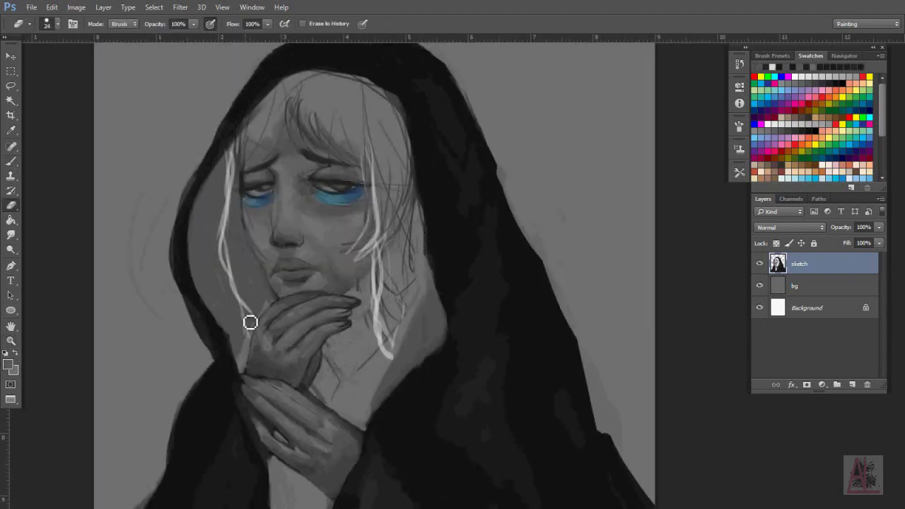
key("b")
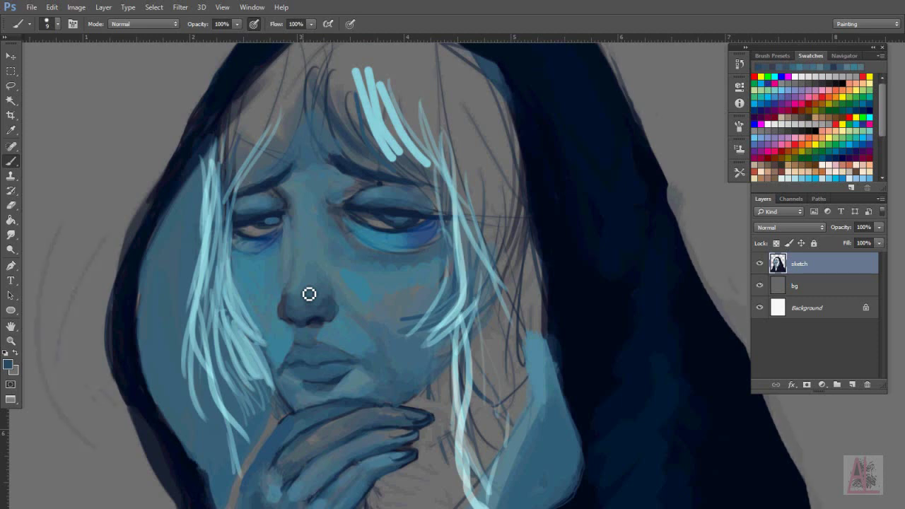
- Repaint the left eye as closed and deepen the navy shadow under the right eye
left_click_drag(254, 223, 282, 223)
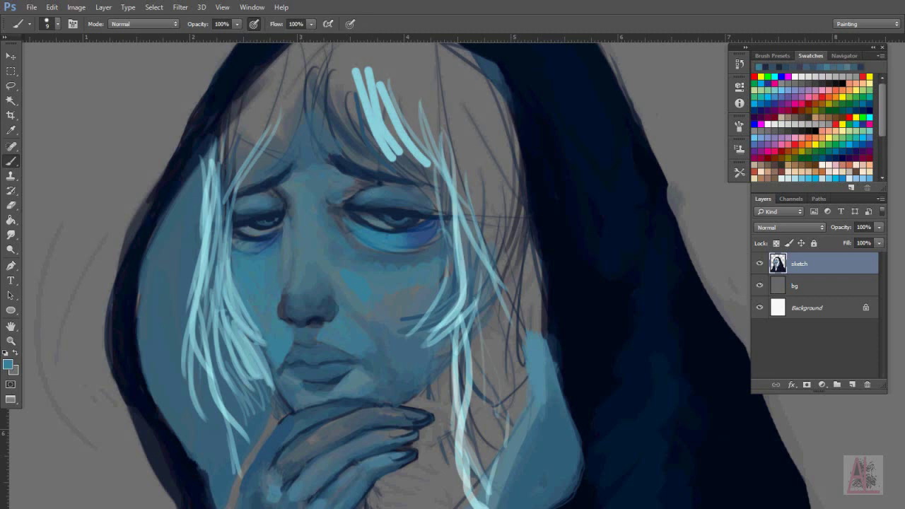
left_click(277, 205, "alt")
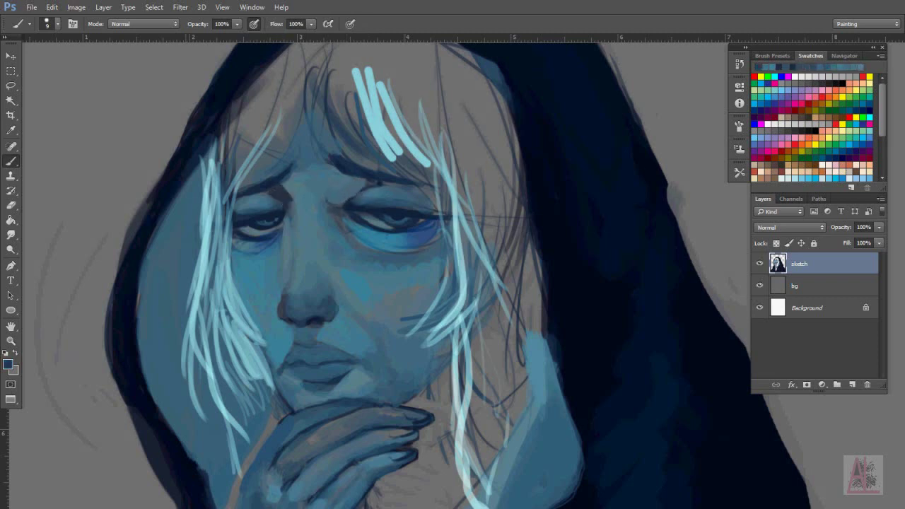
left_click_drag(424, 237, 357, 233)
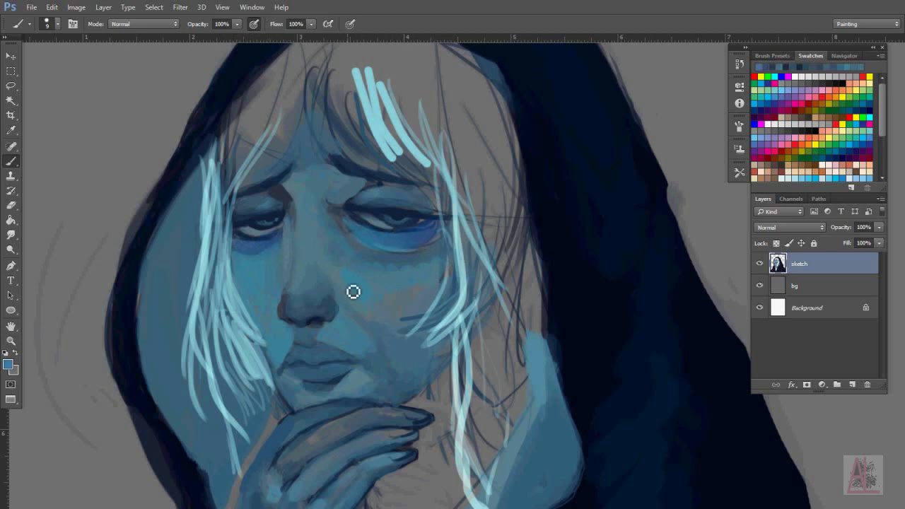
right_click(401, 307)
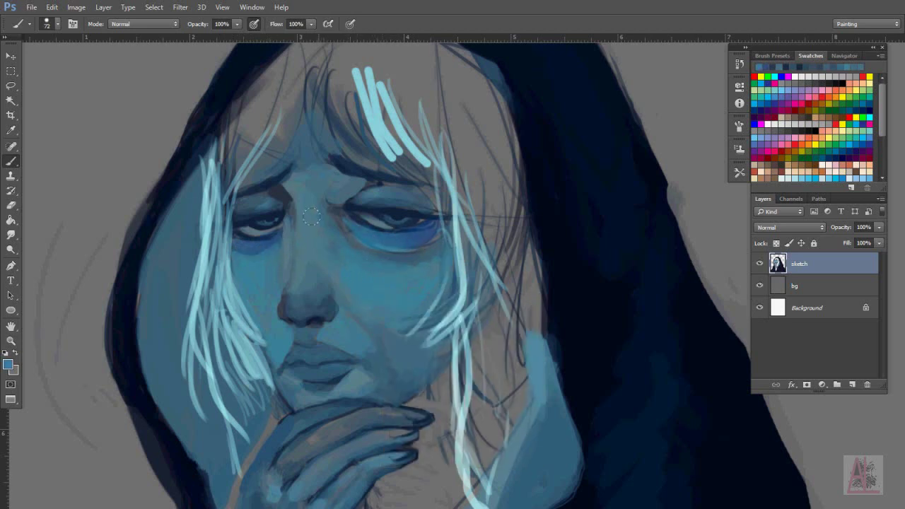
scroll(290, 340, "down", 5)
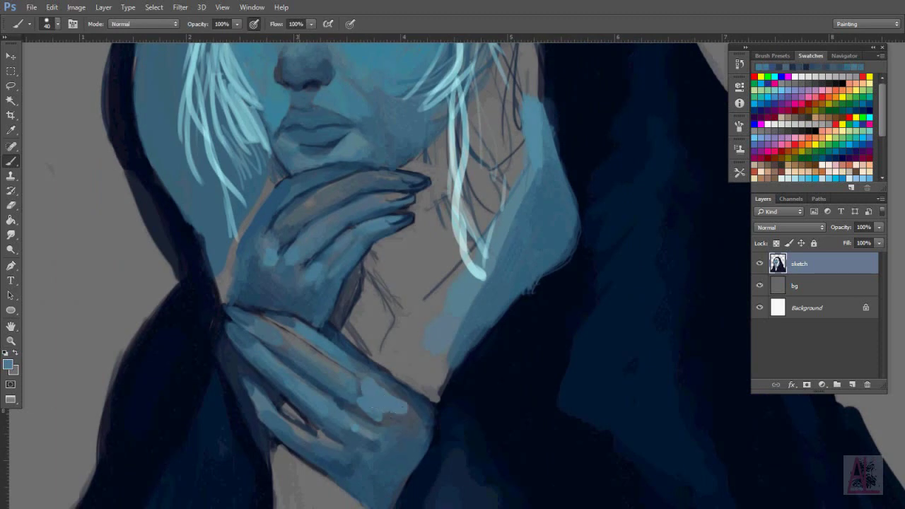
- Model the lower clasped hand's fingers with light and dark blue strokes, then zoom out
right_click(332, 309)
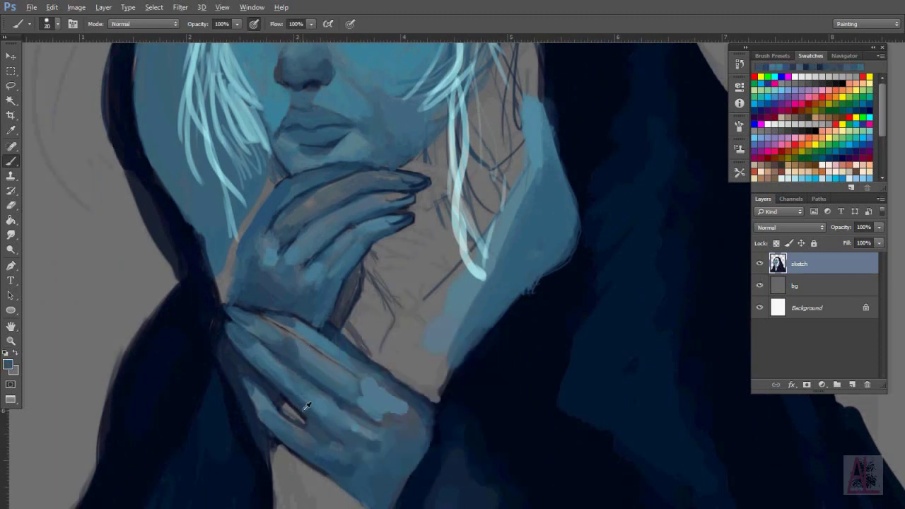
mouse_move(337, 471)
left_mouse_down()
mouse_move(389, 418)
mouse_move(424, 456)
left_mouse_up()
right_click(416, 444)
mouse_move(330, 395)
left_mouse_down()
mouse_move(269, 366)
mouse_move(361, 379)
mouse_move(262, 430)
left_mouse_up()
left_click(262, 430, "alt")
left_click_drag(368, 420, 394, 398)
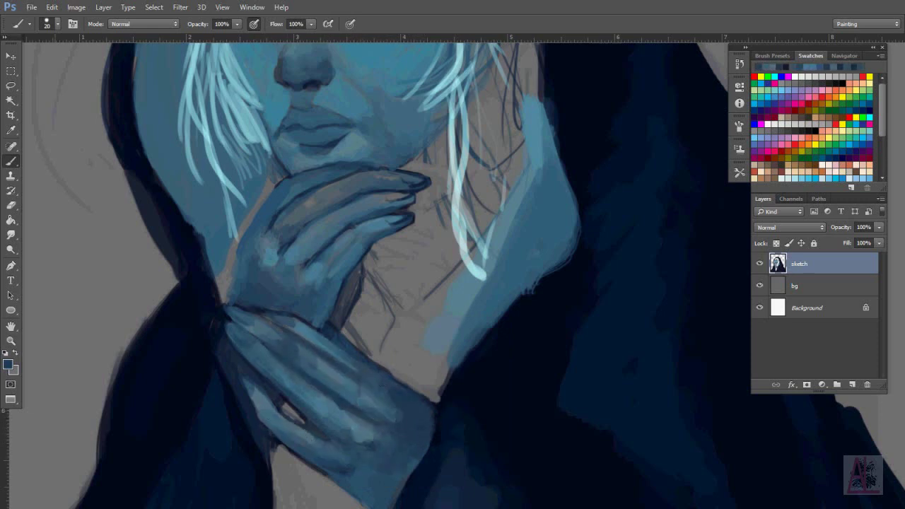
key("z")
left_click(296, 209, "alt")
left_click(296, 210, "alt")
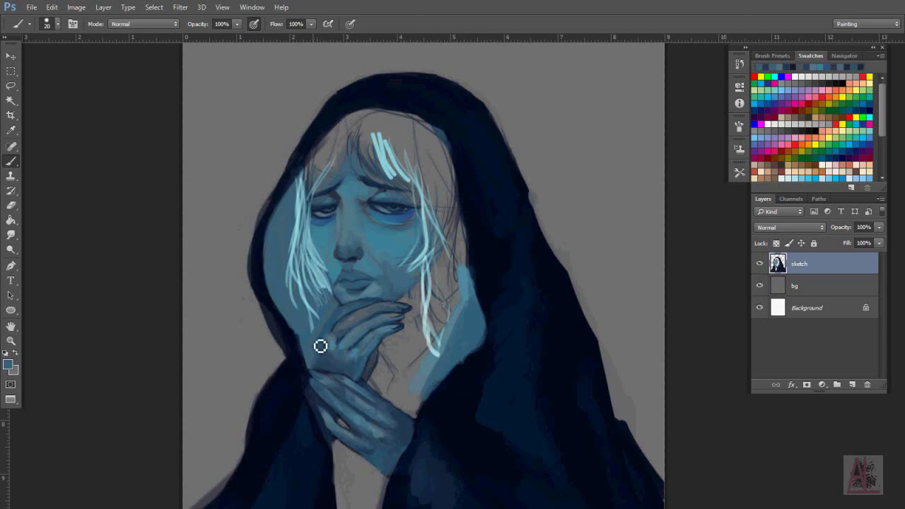
- Shade the upper hand in dark navy and highlight the fingers with light blue-grey
left_click(356, 309, "alt")
mouse_move(313, 351)
left_mouse_down()
mouse_move(319, 323)
mouse_move(285, 249)
left_mouse_up()
right_click(397, 311)
left_click(346, 332, "alt")
left_click(352, 357, "alt")
left_click_drag(340, 359, 329, 344)
- Paint pale strands over the forehead bangs and a darker blue stroke near the fingers
left_click(377, 222, "alt")
left_click(391, 227, "alt")
left_click(389, 169, "alt")
mouse_move(381, 124)
left_mouse_down()
mouse_move(364, 184)
mouse_move(434, 233)
mouse_move(311, 163)
left_mouse_up()
left_click(396, 355, "alt")
mouse_move(394, 380)
left_mouse_down()
mouse_move(414, 303)
mouse_move(456, 297)
left_mouse_up()
- Clean up stray strands near the collar and paint light-blue strands down the face's right side
left_click(12, 207)
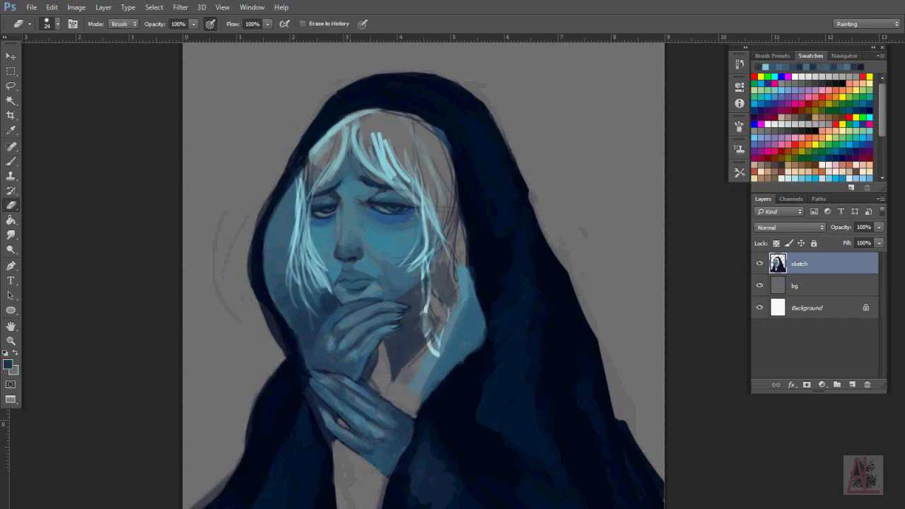
key("b")
left_click_drag(417, 329, 438, 272)
left_click(387, 163, "alt")
left_click_drag(429, 222, 432, 291)
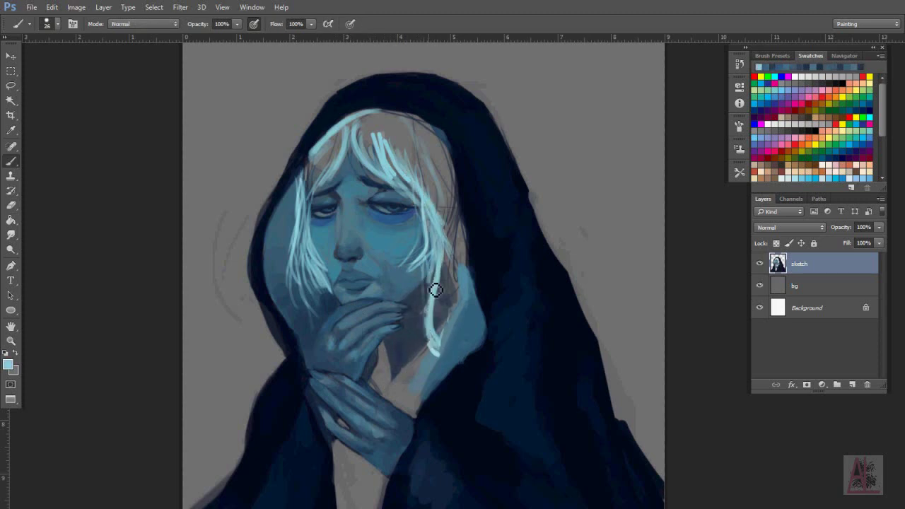
left_click_drag(418, 205, 429, 289)
mouse_move(432, 339)
left_mouse_down()
mouse_move(459, 231)
mouse_move(413, 145)
left_mouse_up()
- Add light-blue strands over the hair top, near the forehead, and down the face's left side
left_click_drag(423, 194, 364, 121)
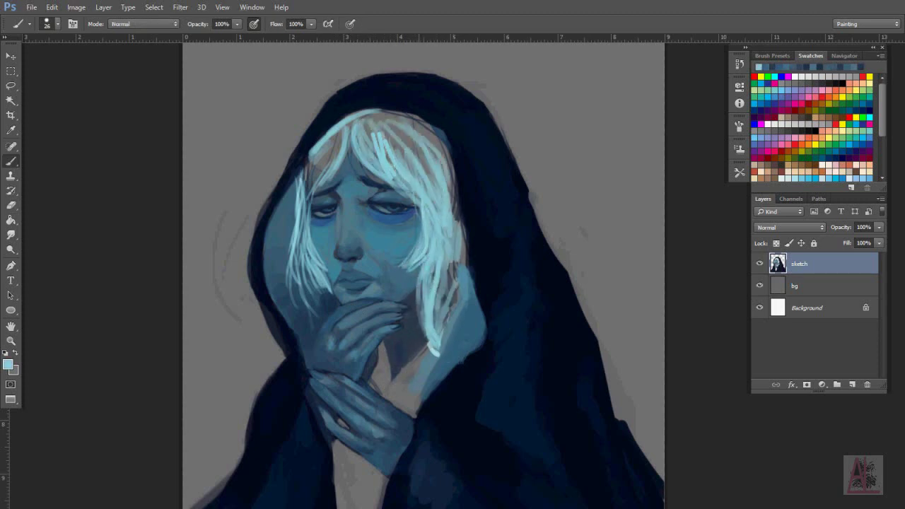
left_click_drag(455, 215, 422, 130)
mouse_move(318, 159)
left_mouse_down()
mouse_move(350, 133)
mouse_move(311, 177)
left_mouse_up()
left_click_drag(349, 127, 328, 166)
left_click(298, 203, "alt")
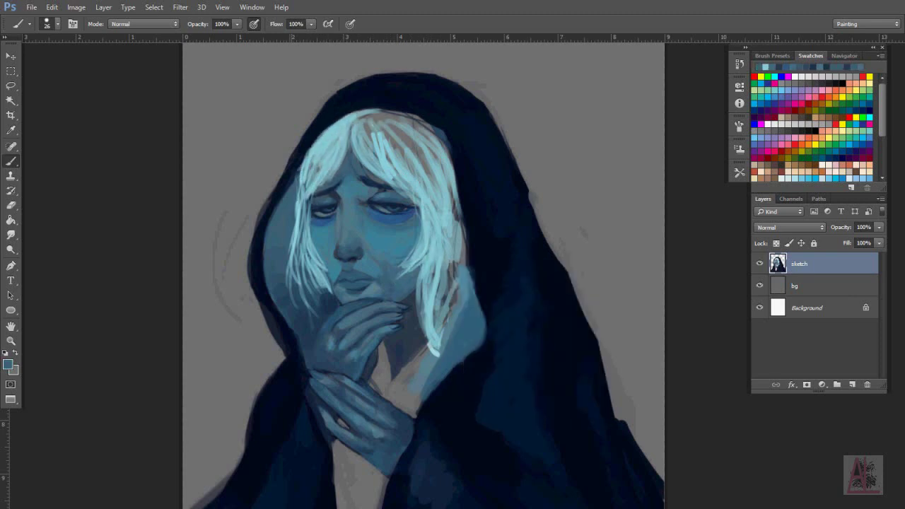
left_click(310, 253, "alt")
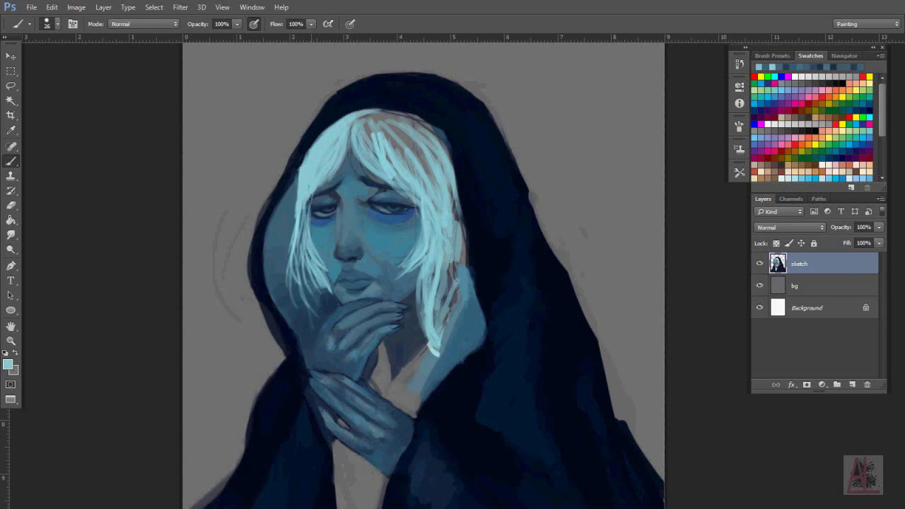
left_click_drag(291, 219, 311, 353)
left_click_drag(329, 296, 314, 364)
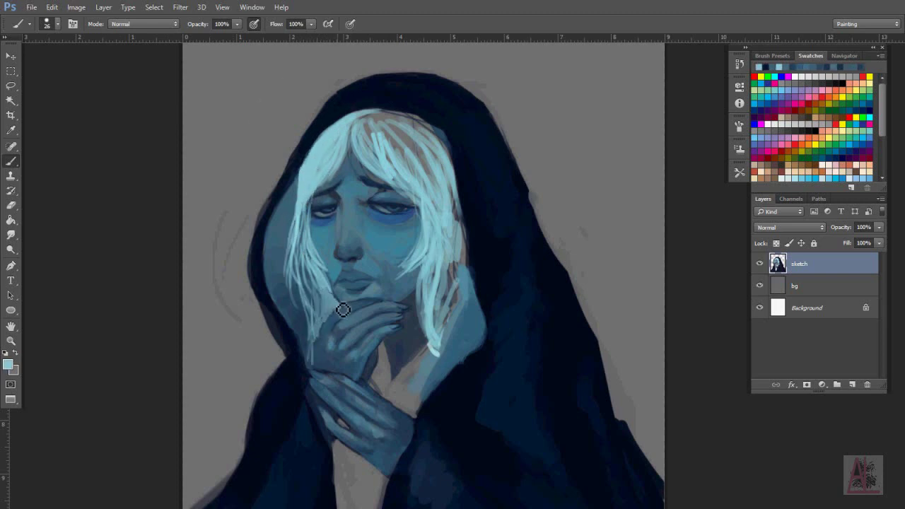
- Brighten the top and left edge of the hair with light blue
left_click(337, 318, "alt")
left_click(361, 142, "alt")
left_click_drag(361, 141, 369, 167)
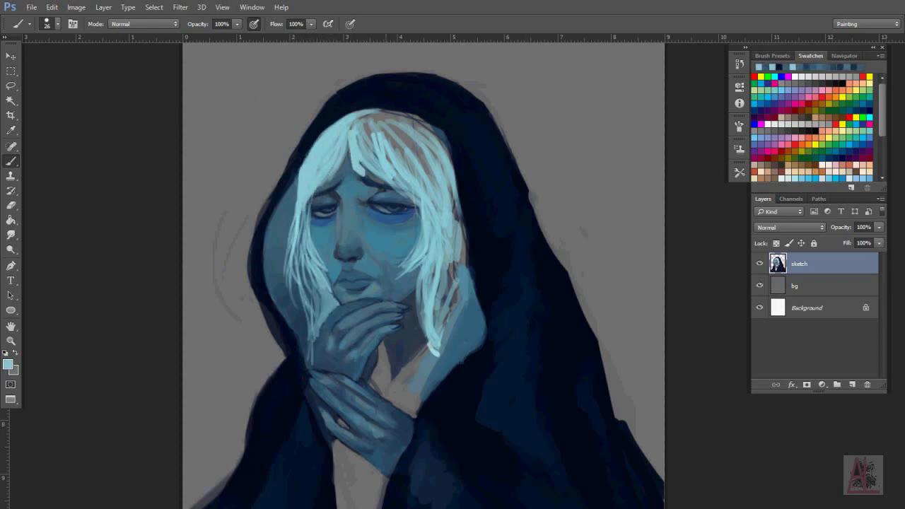
left_click(335, 179, "alt")
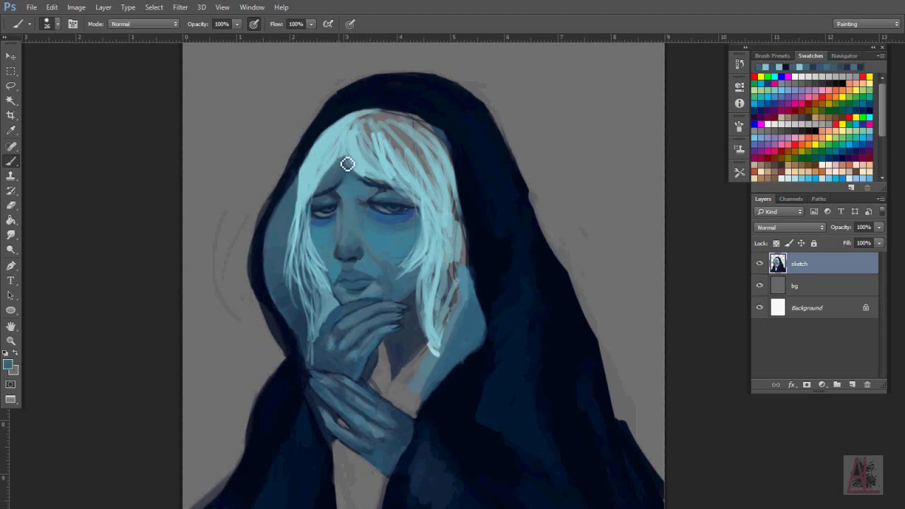
left_click(351, 184, "alt")
left_click(302, 185, "alt")
left_click_drag(301, 176, 317, 311)
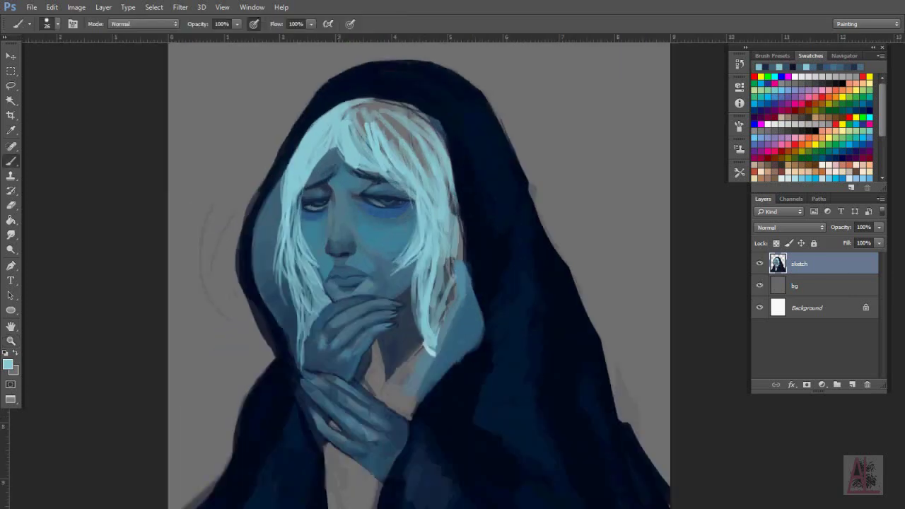
mouse_move(352, 129)
left_mouse_down()
mouse_move(347, 110)
mouse_move(448, 151)
mouse_move(430, 171)
mouse_move(374, 153)
mouse_move(398, 181)
left_mouse_up()
- Brighten the right and lower-right hair strands and darken the hair's left edge with navy
left_click(326, 187, "alt")
left_click(388, 118, "alt")
mouse_move(452, 157)
left_mouse_down()
mouse_move(441, 339)
mouse_move(452, 181)
left_mouse_up()
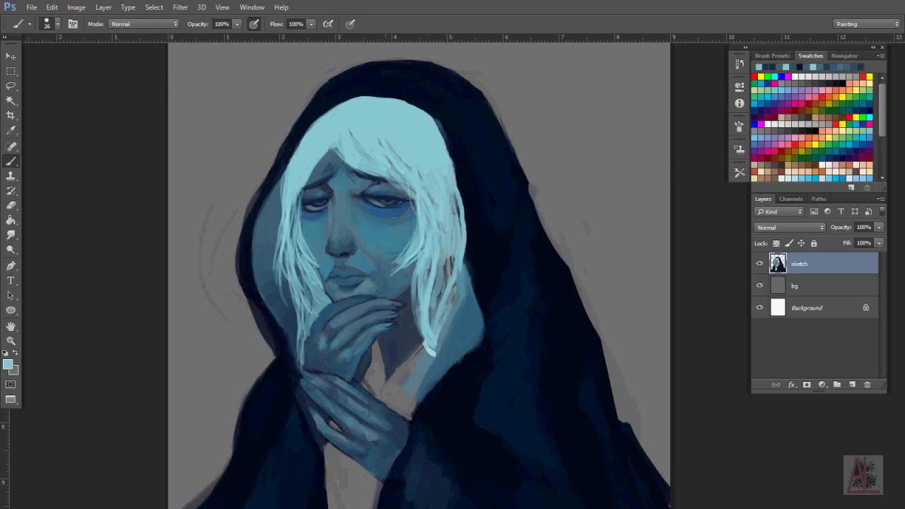
left_click_drag(396, 263, 420, 352)
left_click(465, 168, "alt")
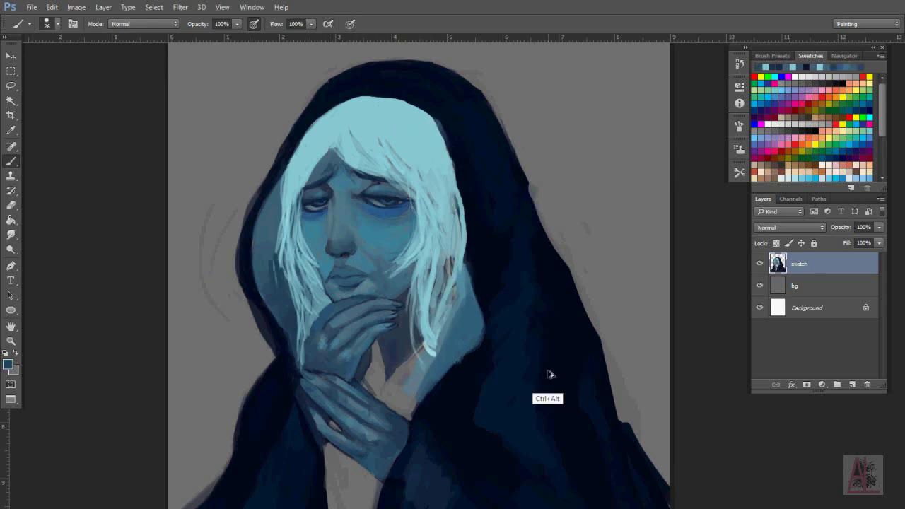
left_click_drag(296, 186, 286, 173)
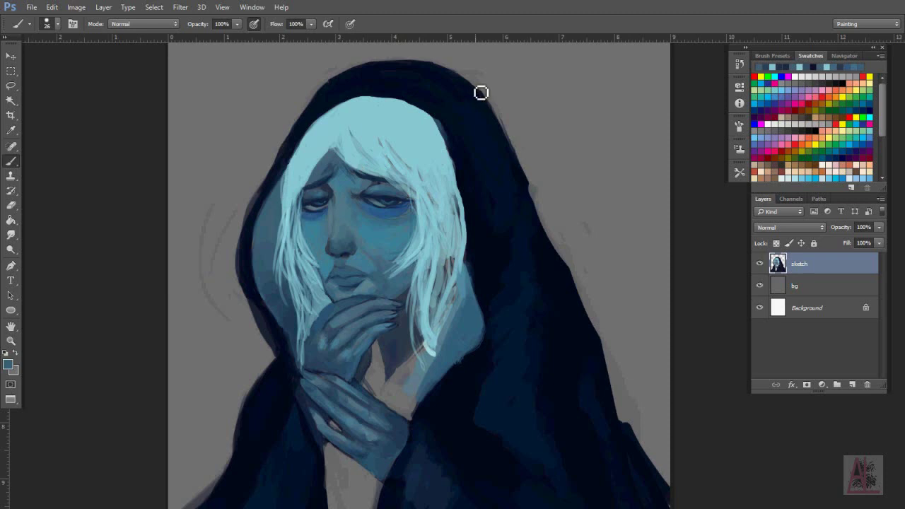
- Refine the right hair edge with light-blue and grey-blue strands
scroll(289, 197, "up", 1)
left_click(287, 211, "alt")
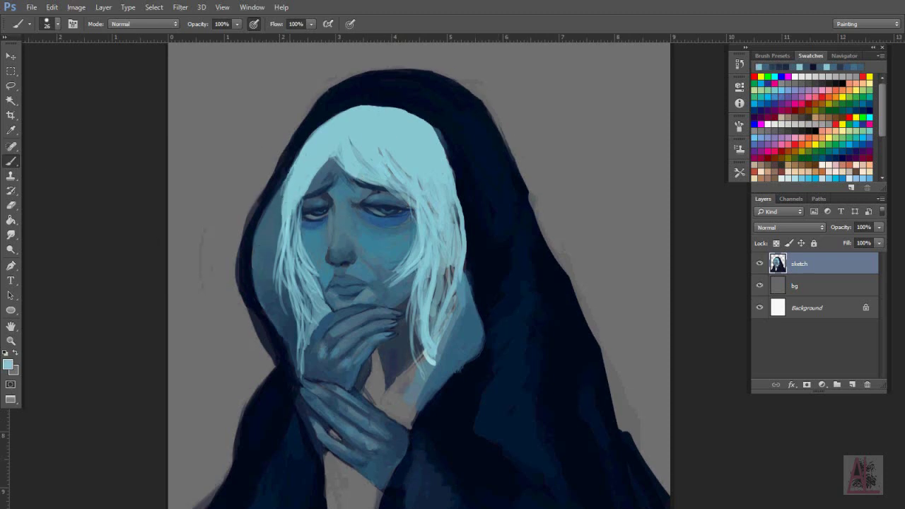
left_click_drag(458, 246, 459, 202)
mouse_move(404, 313)
left_mouse_down()
mouse_move(445, 307)
mouse_move(436, 257)
left_mouse_up()
left_click_drag(455, 269, 436, 347)
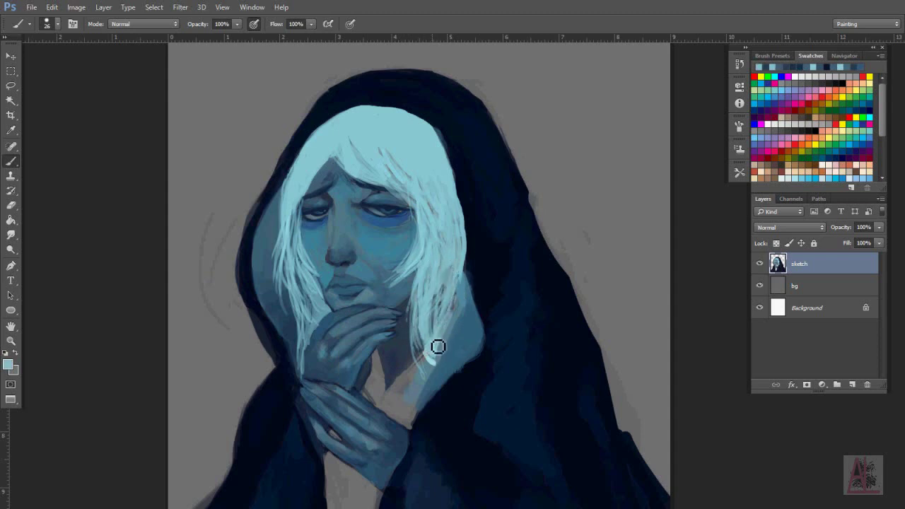
- Darken the neck, the gap between hand and hair, and the chest below the hands
mouse_move(390, 389)
left_mouse_down()
mouse_move(384, 412)
mouse_move(428, 370)
mouse_move(420, 396)
mouse_move(440, 313)
left_mouse_up()
left_click(441, 329, "alt")
left_click_drag(344, 322, 355, 291)
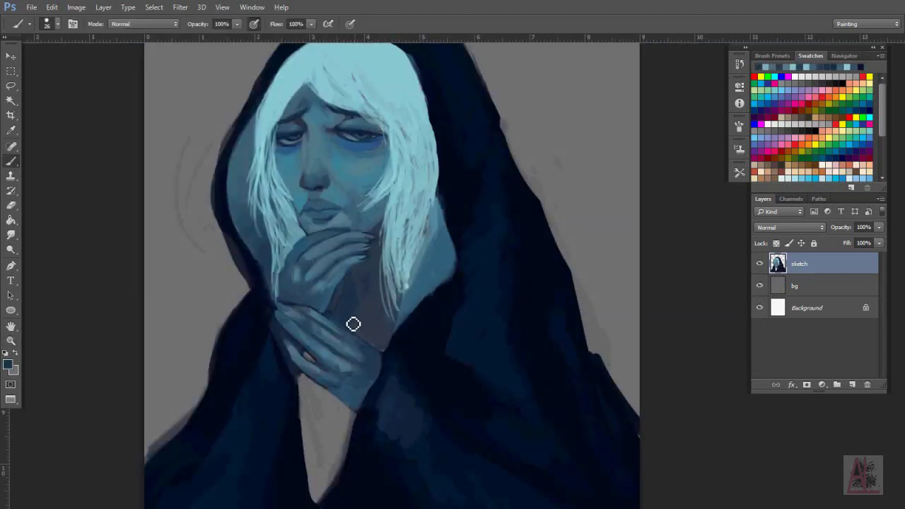
left_click(374, 314, "alt")
mouse_move(310, 381)
left_mouse_down()
mouse_move(335, 406)
mouse_move(313, 457)
mouse_move(321, 495)
left_mouse_up()
left_click_drag(318, 431, 348, 450)
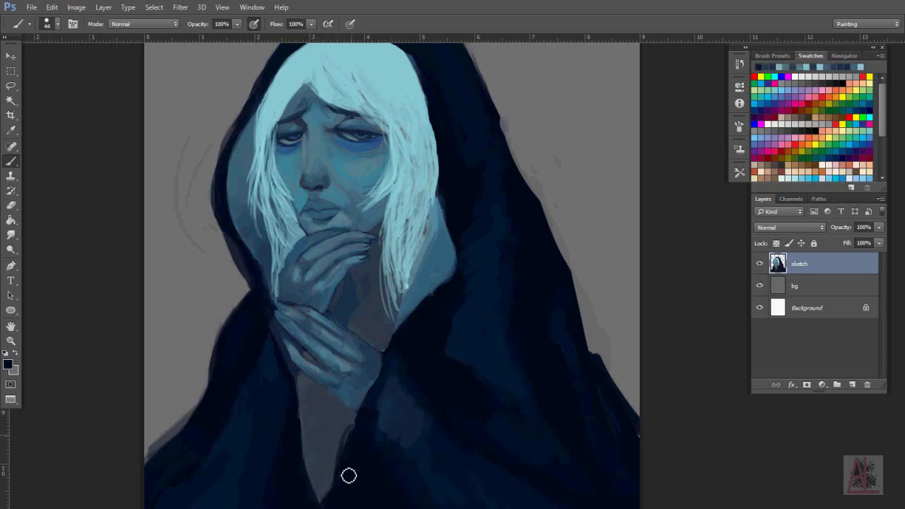
- Apply Color Balance with Highlights and Shadows tweaked to push the painting toward vivid blue
key("z")
left_click(468, 307)
left_click(180, 7)
left_click(201, 105)
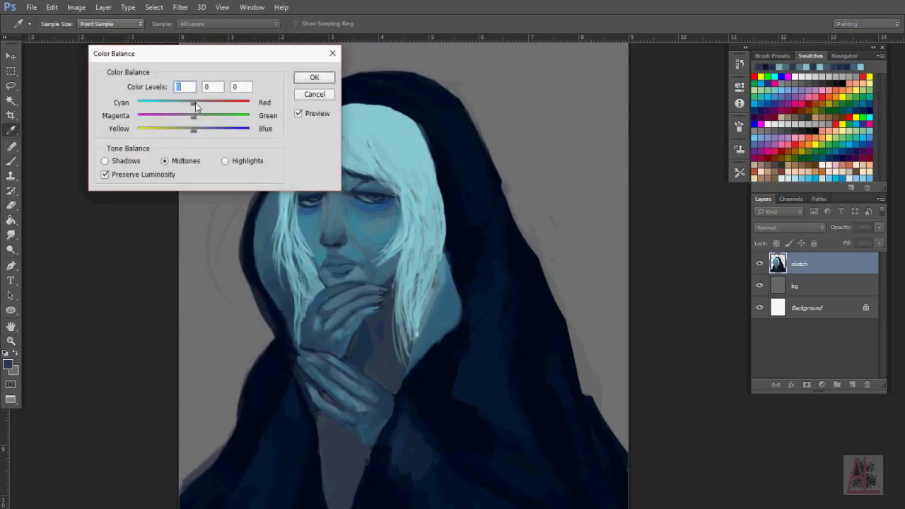
left_click(224, 160)
left_click(105, 160)
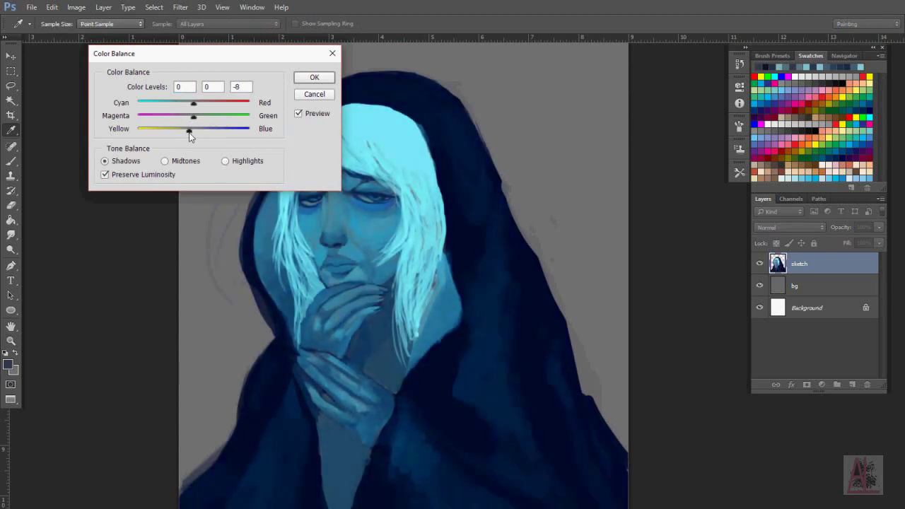
left_click(314, 77)
- Zoom in on the face and choose a smaller painting brush
left_click(341, 168)
key("b")
right_click(452, 248)
key("Escape")
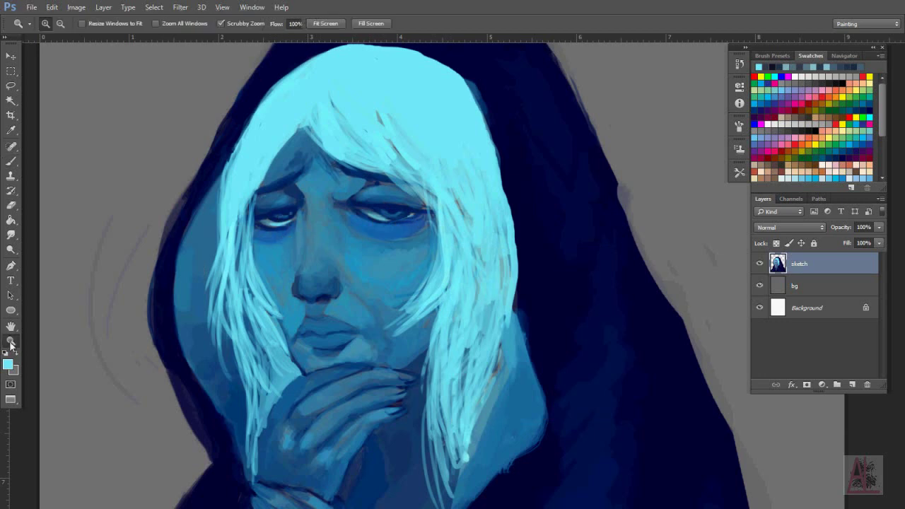
- Add light strokes to the left eye and slightly darken the eye area with navy
scroll(332, 167, "up", 3)
left_click_drag(238, 259, 220, 272)
left_click(456, 262, "alt")
left_click_drag(456, 263, 445, 262)
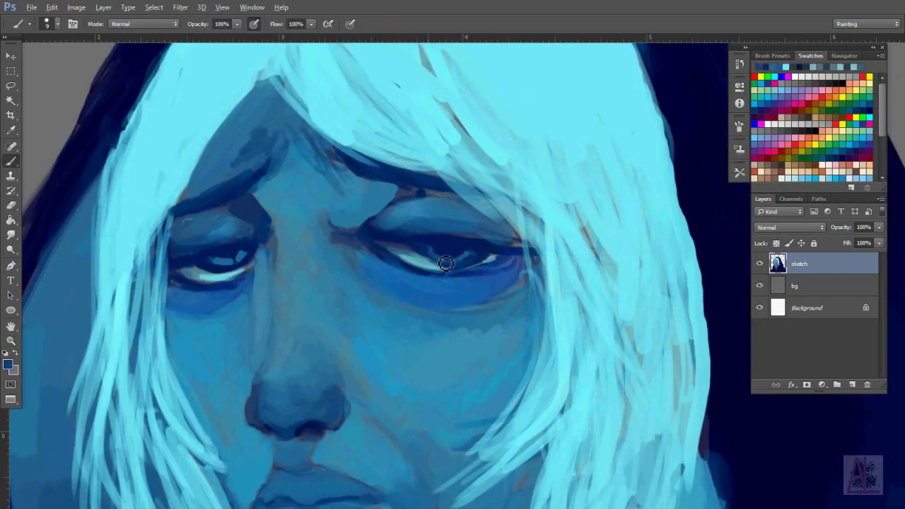
left_click_drag(219, 258, 306, 214)
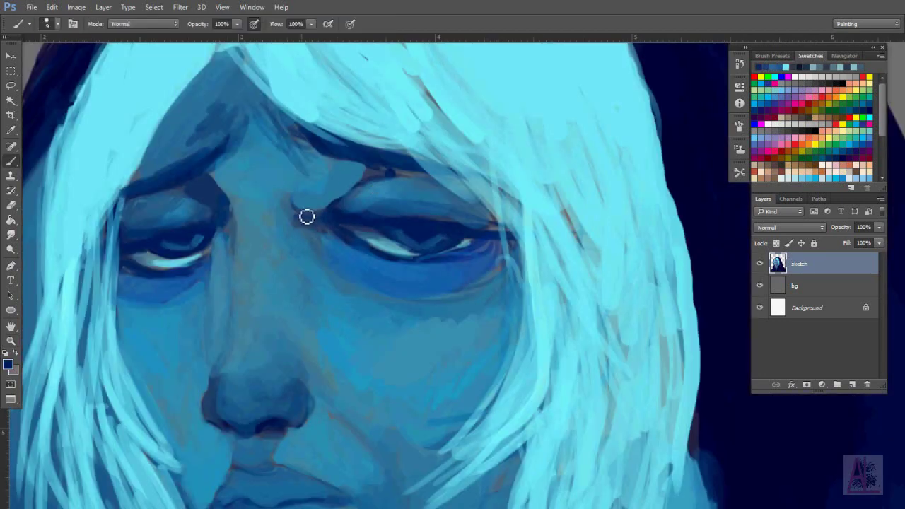
- Paint lashes on both eyes, shade the inner corner, and lighten the right lower lid
left_click(261, 202, "alt")
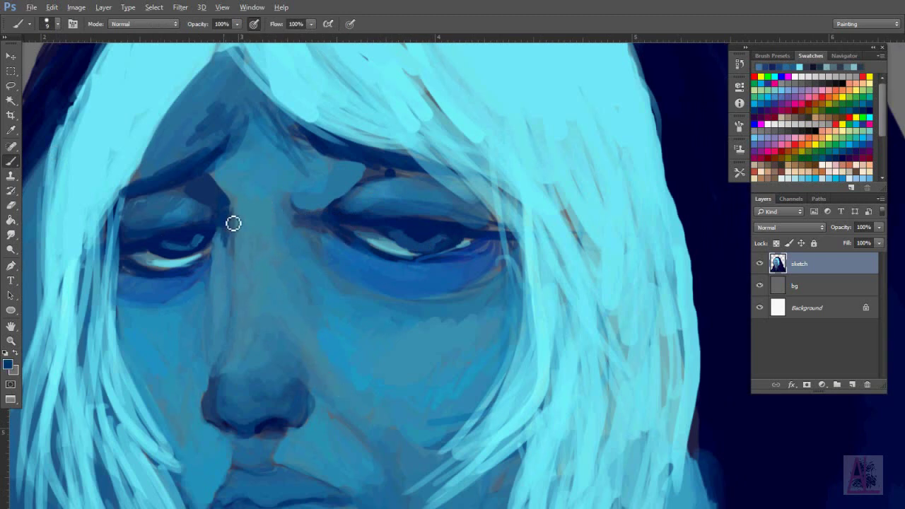
left_click_drag(233, 224, 231, 254)
left_click_drag(117, 247, 48, 250)
left_click_drag(495, 231, 555, 230)
left_click(447, 264, "alt")
mouse_move(346, 241)
left_mouse_down()
mouse_move(407, 272)
mouse_move(461, 253)
mouse_move(463, 243)
left_mouse_up()
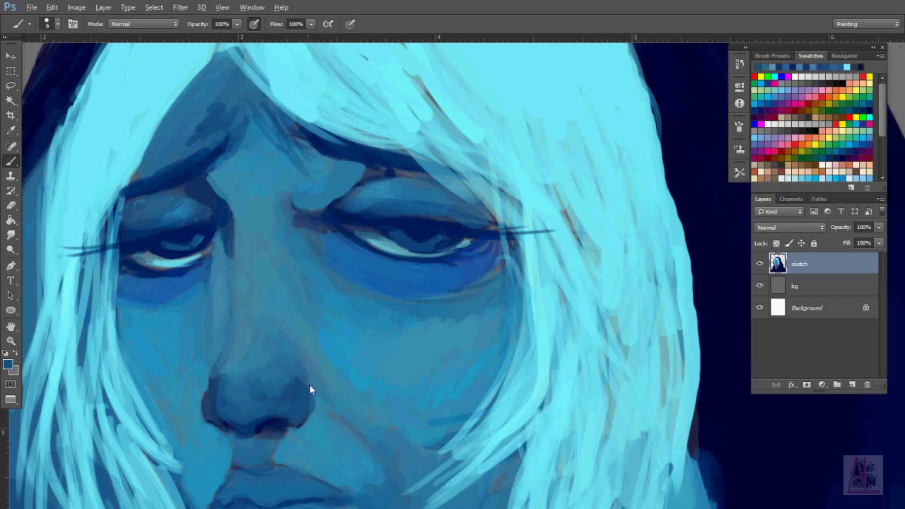
- Repaint the lower lip and chin in mid blue, darken the upper lip, enlarge brush to 40
left_click_drag(230, 359, 220, 391)
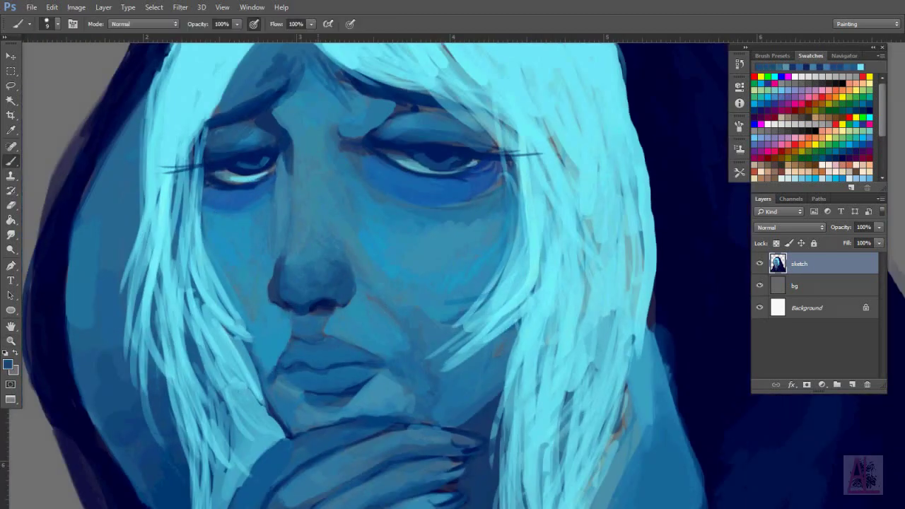
left_click(311, 322, "alt")
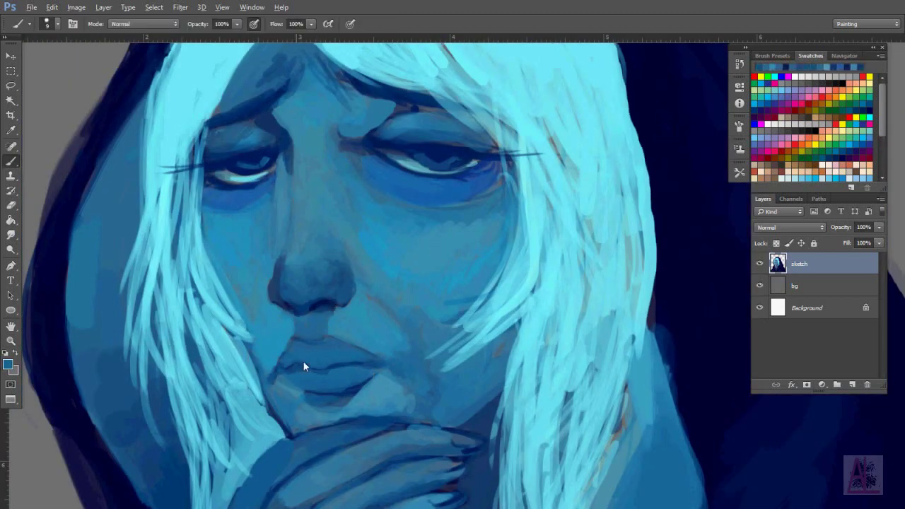
mouse_move(291, 385)
left_mouse_down()
mouse_move(353, 392)
mouse_move(318, 406)
left_mouse_up()
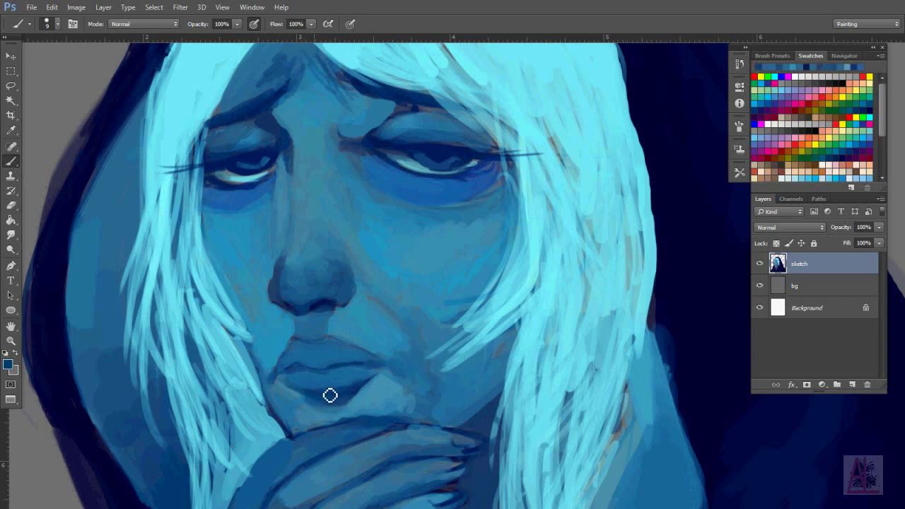
left_click_drag(347, 360, 287, 361)
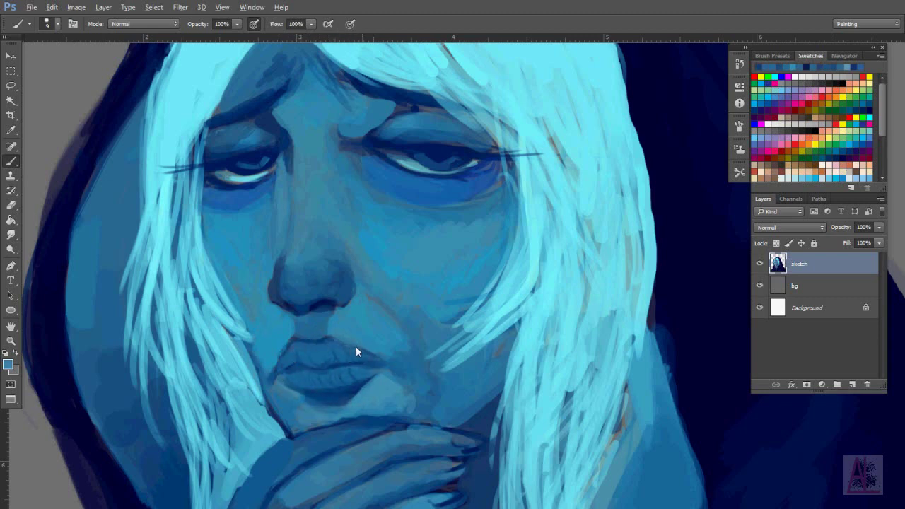
key("bracketright")
key("bracketright")
key("bracketright")
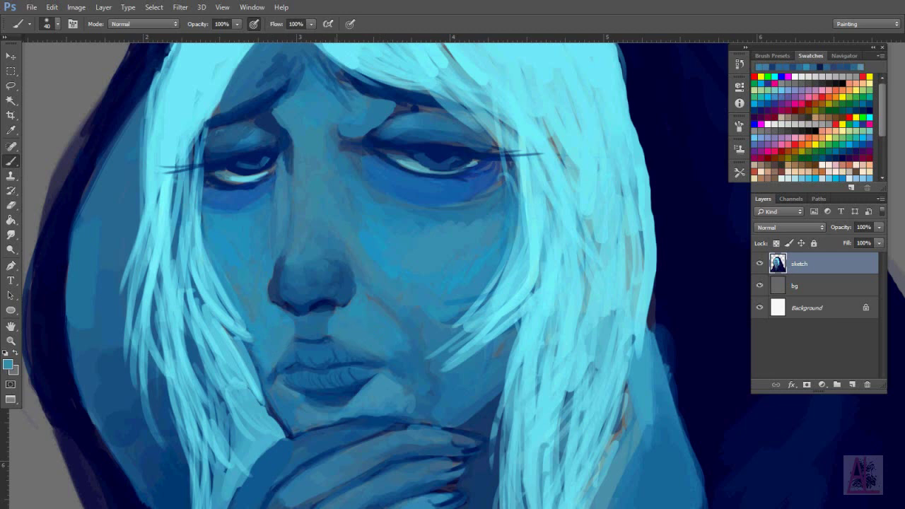
left_click_drag(380, 333, 427, 129)
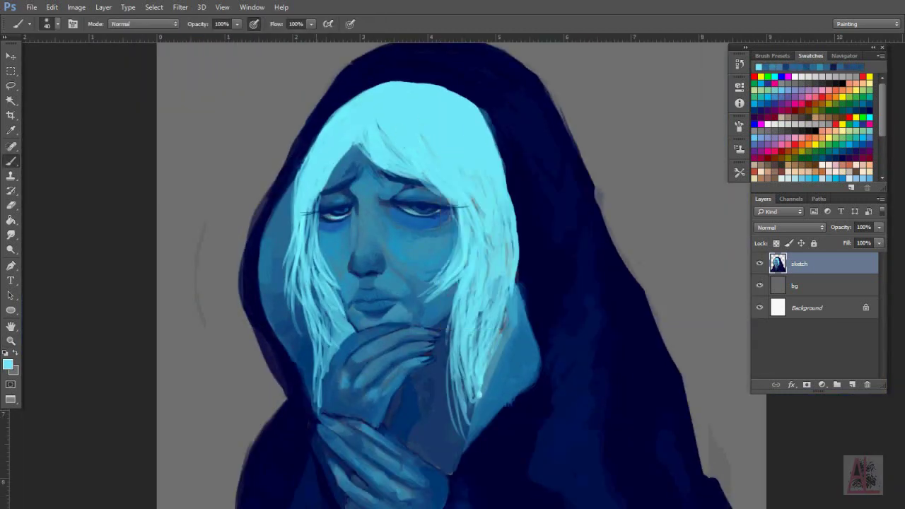
- Brighten the cyan hair crown and paint light strands down both sides of the hair
left_click_drag(332, 141, 452, 92)
left_click_drag(308, 212, 318, 382)
left_click_drag(449, 302, 467, 431)
left_click_drag(494, 191, 458, 416)
left_click_drag(452, 382, 463, 459)
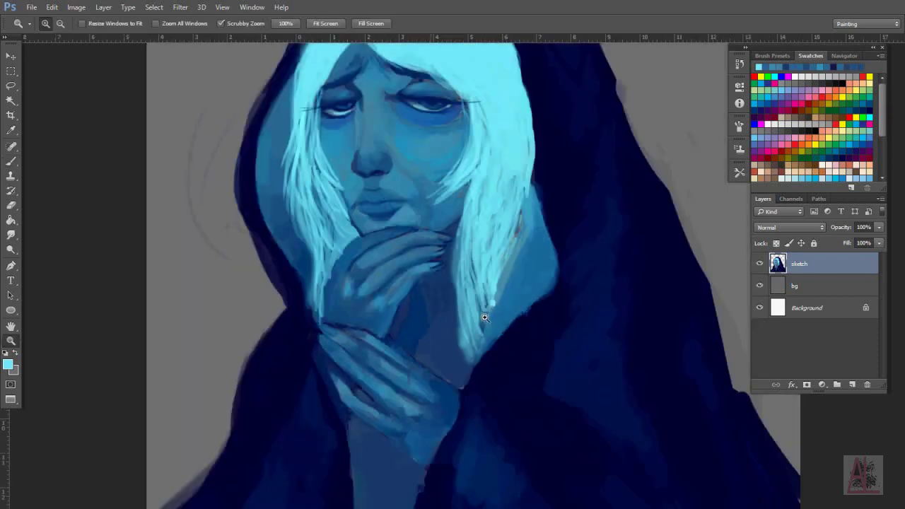
- Set the brush to 10 px and paint thin light strands on the left hair
right_click(433, 318)
key("Escape")
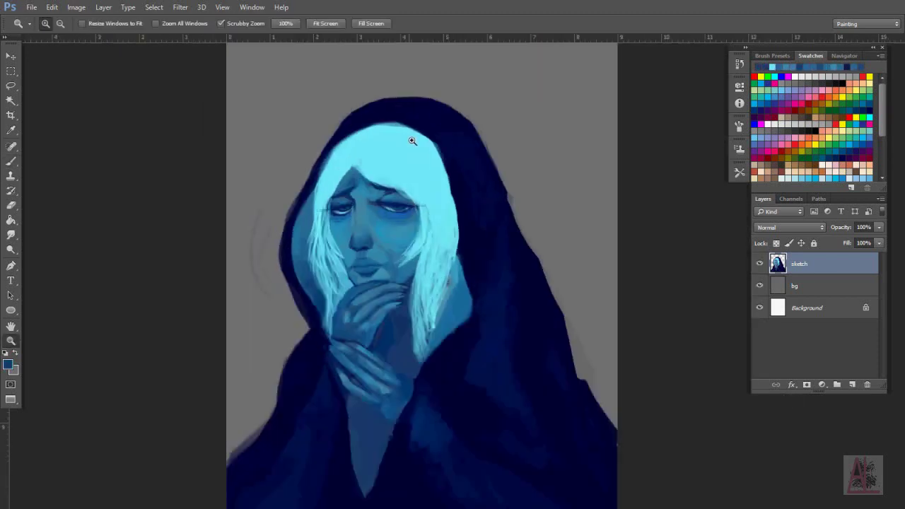
right_click(442, 315)
key("Escape")
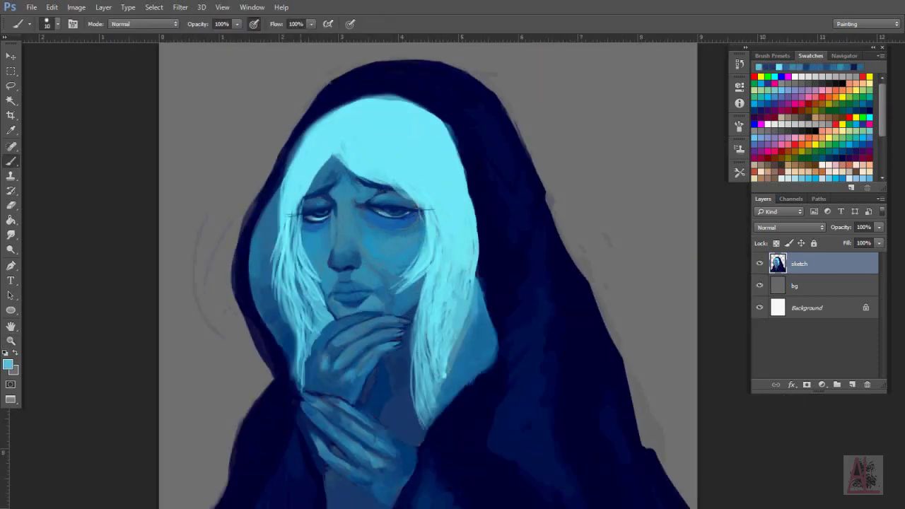
left_click_drag(311, 113, 281, 230)
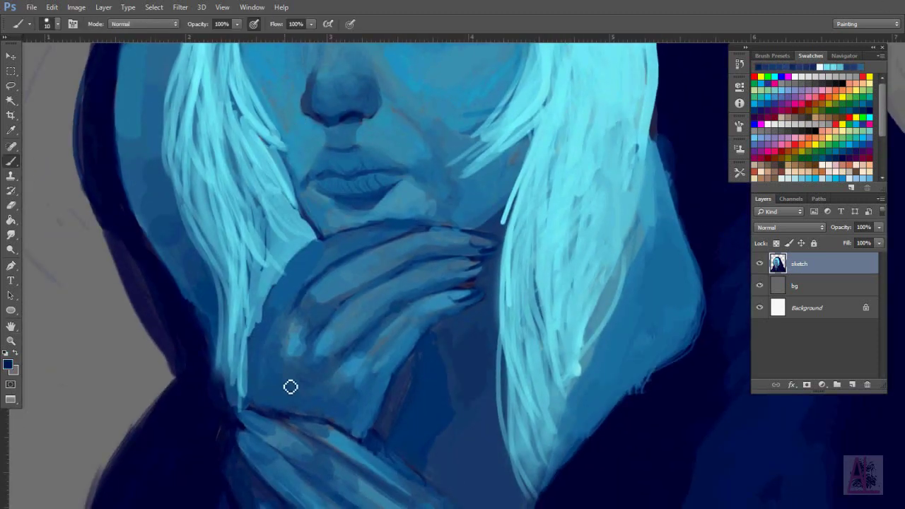
- Paint a dark sleeve cuff band across the wrist
mouse_move(277, 340)
left_mouse_down()
mouse_move(384, 410)
mouse_move(372, 431)
mouse_move(257, 388)
mouse_move(258, 380)
mouse_move(283, 412)
left_mouse_up()
mouse_move(264, 347)
left_mouse_down()
mouse_move(304, 398)
mouse_move(375, 422)
left_mouse_up()
key("space")
left_click_drag(403, 238, 328, 0)
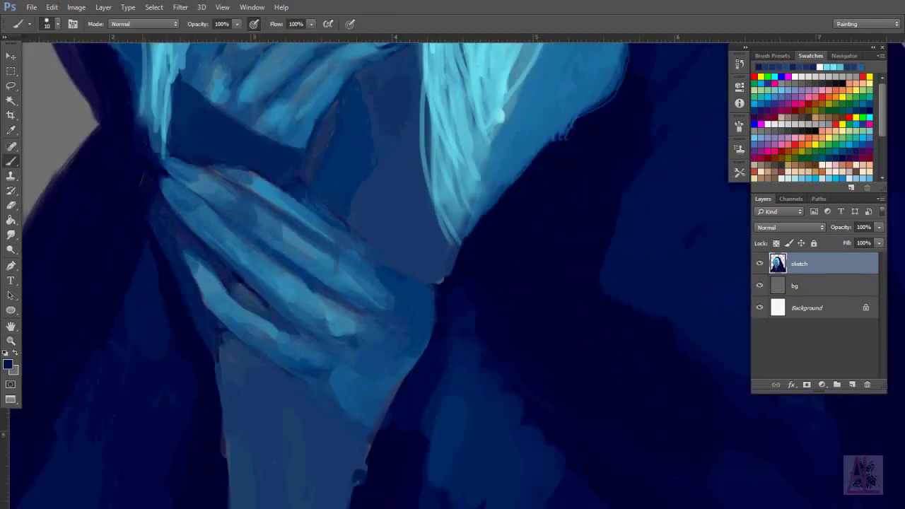
left_click_drag(361, 375, 329, 421)
mouse_move(332, 382)
left_mouse_down()
mouse_move(365, 426)
mouse_move(379, 414)
mouse_move(370, 382)
mouse_move(429, 319)
mouse_move(420, 297)
mouse_move(425, 337)
left_mouse_up()
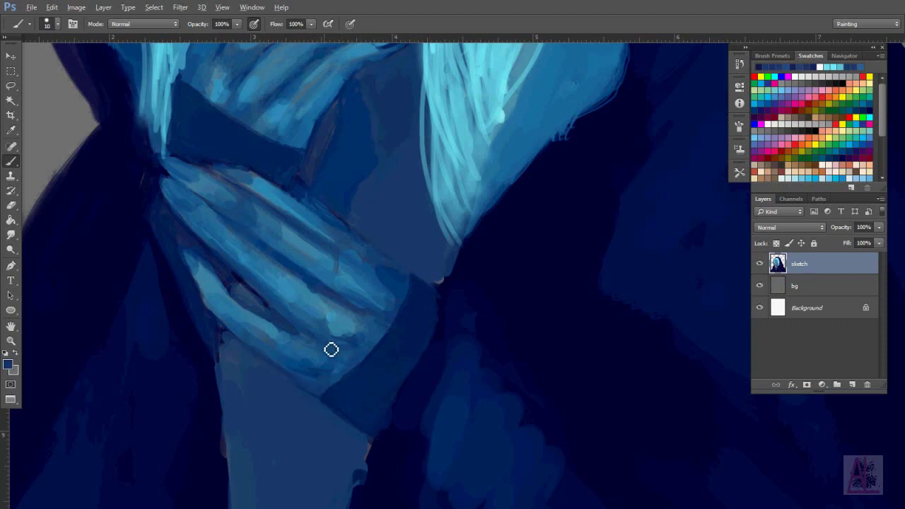
- Add pale highlights to the fingernails and the lower finger's edge
left_click(275, 316, "alt")
left_click(305, 342, "alt")
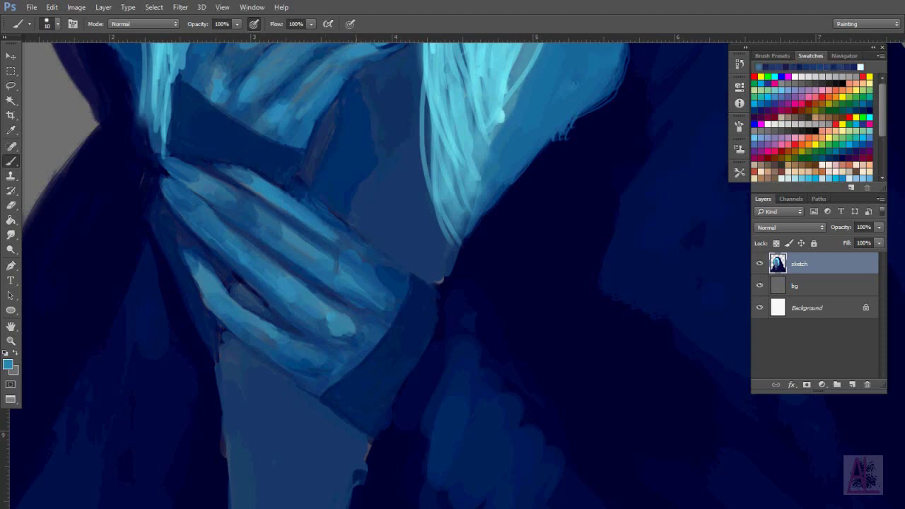
left_click_drag(270, 201, 240, 204)
left_click_drag(281, 289, 284, 287)
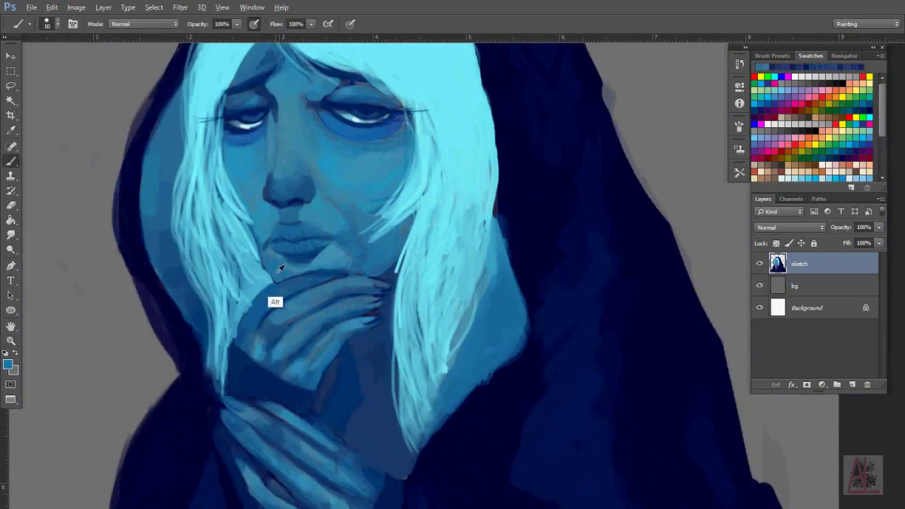
mouse_move(380, 321)
left_mouse_down()
mouse_move(364, 320)
mouse_move(364, 302)
left_mouse_up()
left_click_drag(225, 398, 241, 430)
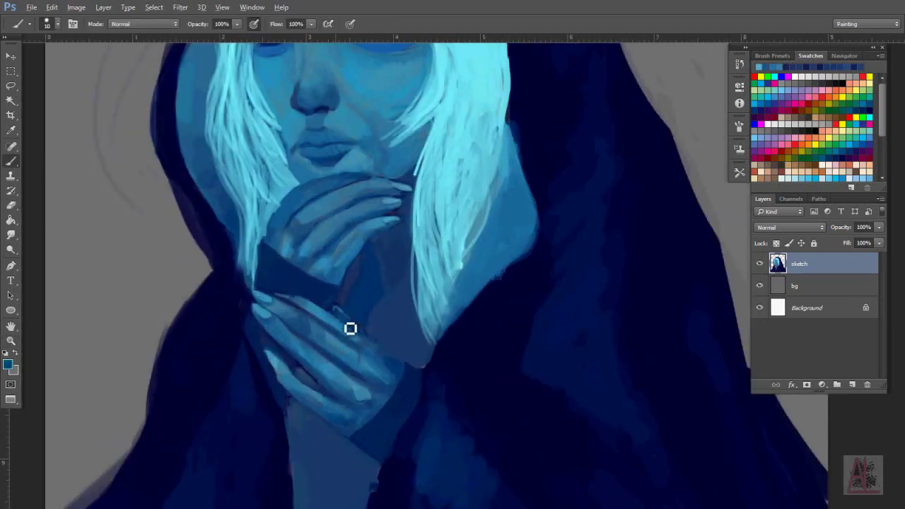
- With a 46 px brush, paint a light stroke near the wrist
scroll(349, 327, "down", 3)
right_click(349, 219)
key("Escape")
left_click_drag(349, 289, 369, 361)
left_click(370, 361, "alt")
scroll(369, 361, "down", 3)
- Set the brush to 9 px and sketch a dark diamond outline below the hand
scroll(289, 411, "up", 2)
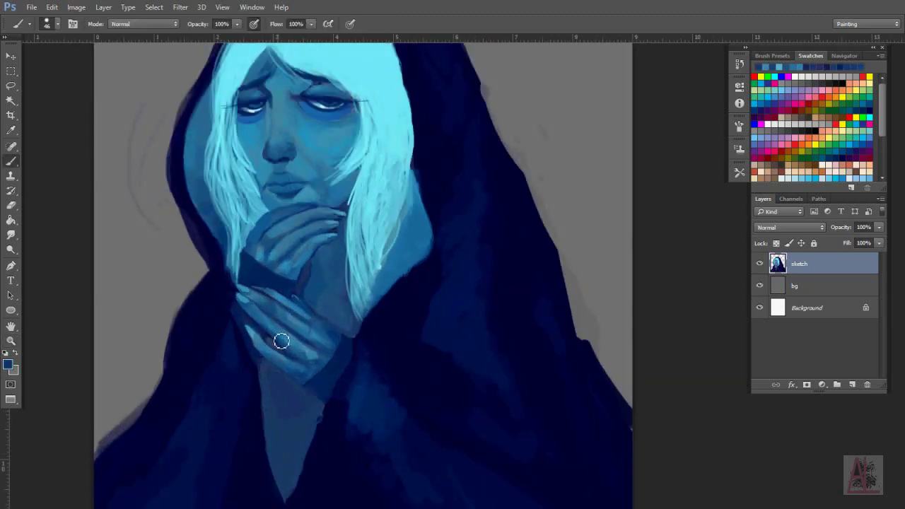
scroll(314, 272, "up", 2)
right_click(371, 228)
left_click_drag(423, 248, 415, 247)
key("Return")
mouse_move(321, 323)
left_mouse_down()
mouse_move(347, 306)
mouse_move(353, 337)
mouse_move(301, 265)
mouse_move(281, 283)
left_mouse_up()
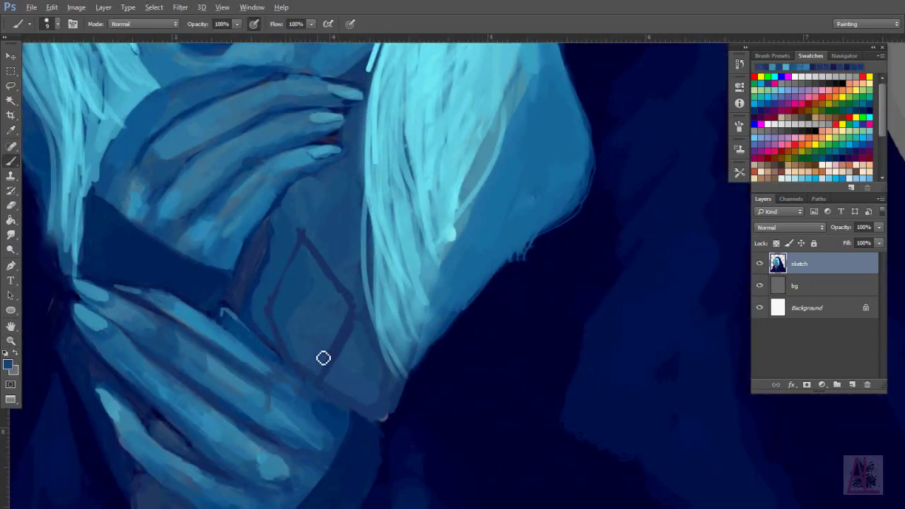
- Darken the light spot near the chin and the diamond's left edge with dark navy
left_click(286, 353, "alt")
left_click(164, 306, "alt")
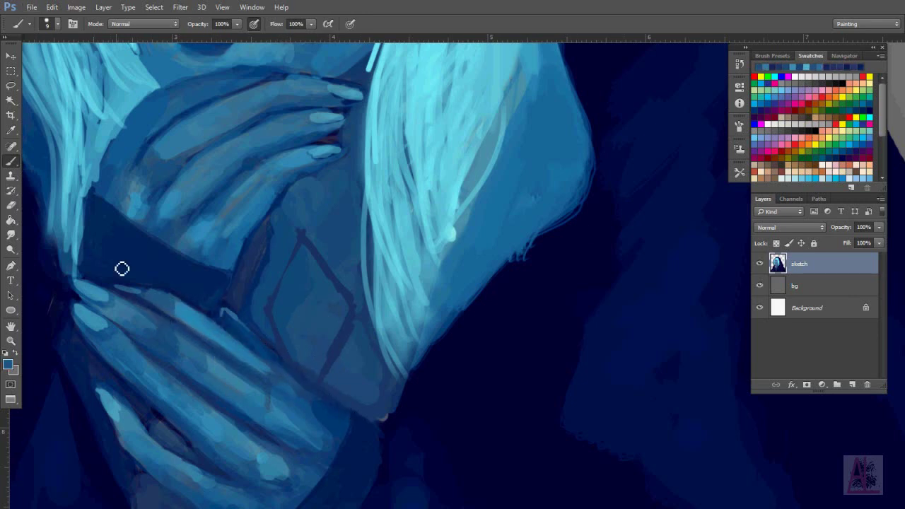
left_click(286, 284, "alt")
left_click(492, 333, "alt")
left_click_drag(379, 414, 387, 428)
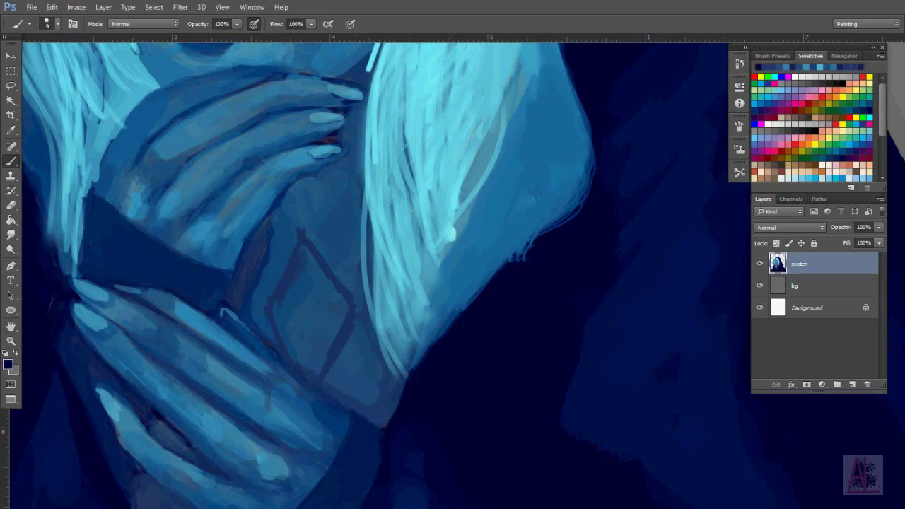
mouse_move(302, 291)
left_mouse_down()
mouse_move(285, 295)
mouse_move(295, 304)
left_mouse_up()
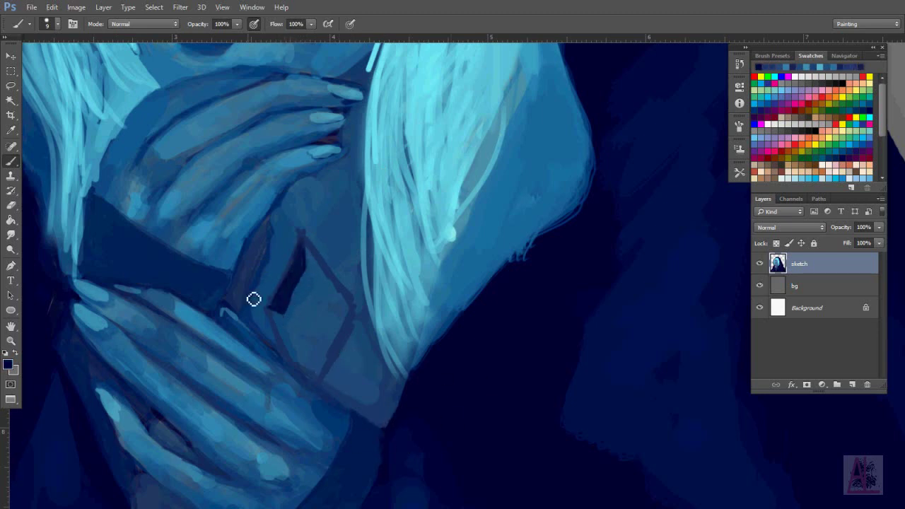
- Paint a light-blue facet inside the diamond, shade its edge, and dab light highlights on the gem
left_click(315, 264, "alt")
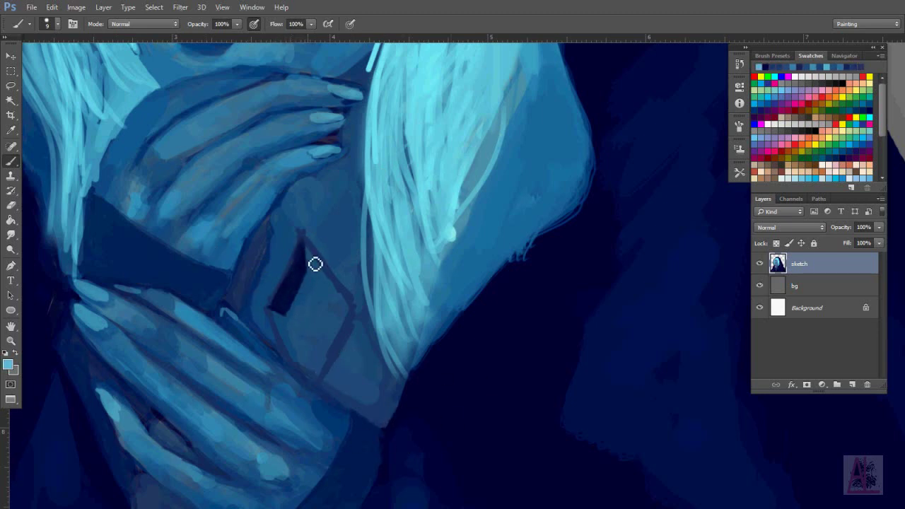
mouse_move(293, 327)
left_mouse_down()
mouse_move(283, 323)
mouse_move(297, 351)
left_mouse_up()
left_click(295, 388, "alt")
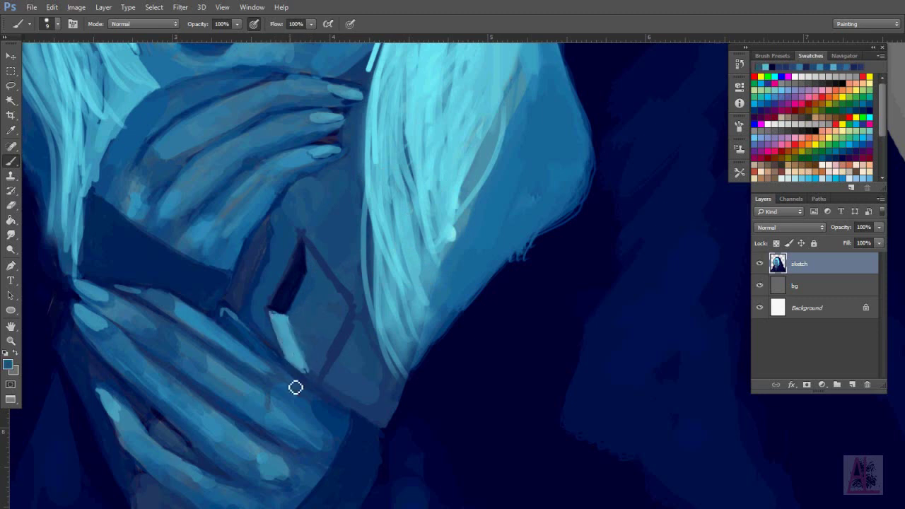
left_click(318, 272, "alt")
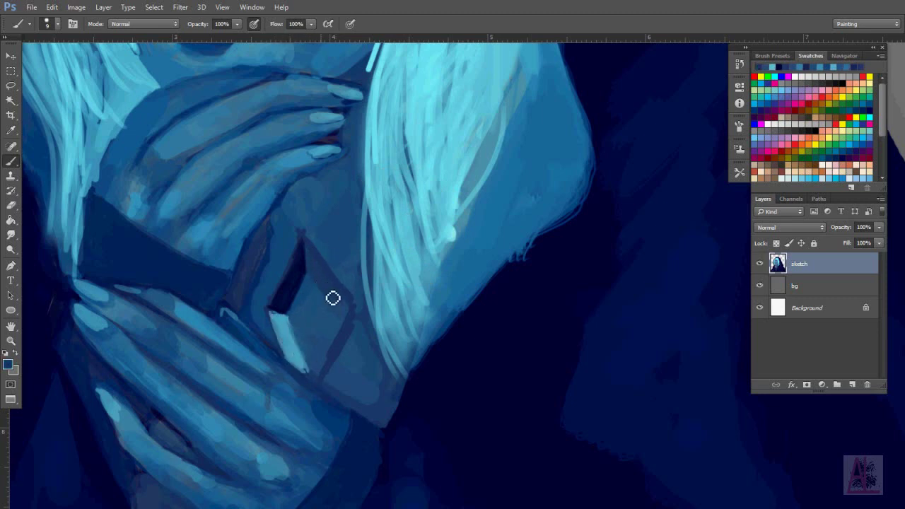
mouse_move(315, 318)
left_mouse_down()
mouse_move(319, 356)
mouse_move(344, 317)
mouse_move(321, 367)
mouse_move(363, 313)
mouse_move(342, 270)
left_mouse_up()
left_click(321, 368, "alt")
left_click(343, 312, "alt")
left_click(325, 268, "alt")
- Paint the gem's lower edge, extend its light streak, and deepen the dark right facet
key("z")
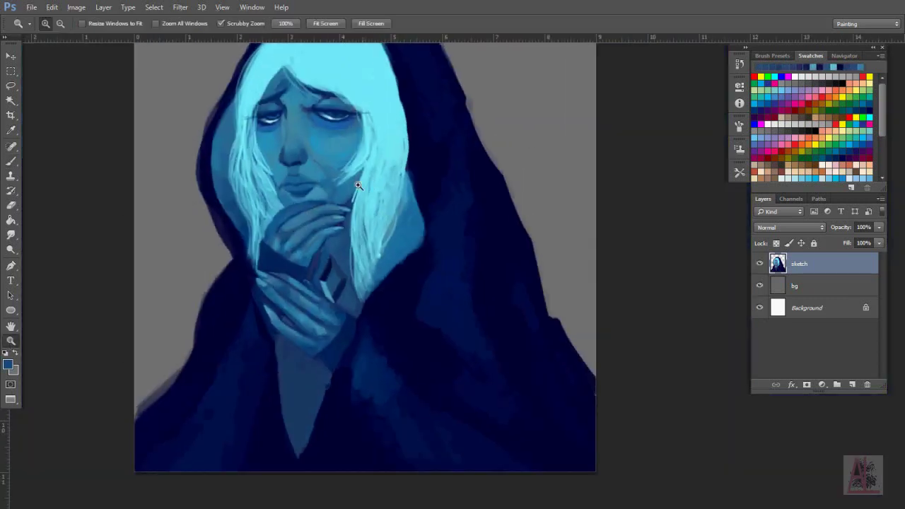
left_click_drag(268, 303, 10, 164)
left_click(10, 164)
mouse_move(332, 354)
left_mouse_down()
mouse_move(347, 391)
mouse_move(361, 359)
left_mouse_up()
left_click(354, 367, "alt")
left_click(356, 373, "alt")
left_click(343, 368, "alt")
left_click(305, 322, "alt")
left_click_drag(319, 346, 343, 390)
left_click_drag(346, 320, 369, 378)
left_click(318, 295, "alt")
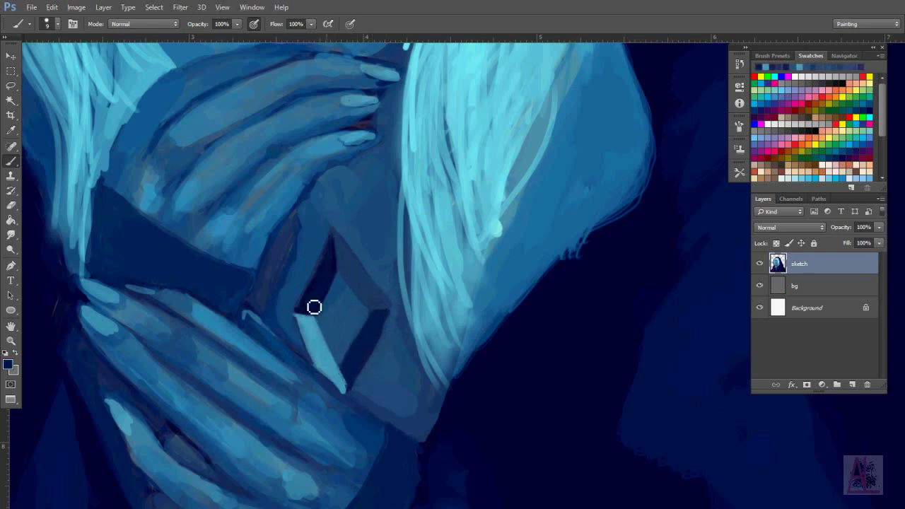
left_click_drag(298, 315, 326, 316)
left_click_drag(357, 297, 388, 312)
- Widen the gem's light left facet, edge its lower-left in navy, and blend the lower facets
mouse_move(298, 313)
left_mouse_down()
mouse_move(196, 247)
mouse_move(262, 262)
left_mouse_up()
left_click(240, 308, "alt")
mouse_move(238, 307)
left_mouse_down()
mouse_move(226, 279)
mouse_move(256, 327)
left_mouse_up()
left_click_drag(223, 277, 261, 337)
left_click(240, 241, "alt")
mouse_move(241, 243)
left_mouse_down()
mouse_move(222, 268)
mouse_move(258, 254)
left_mouse_up()
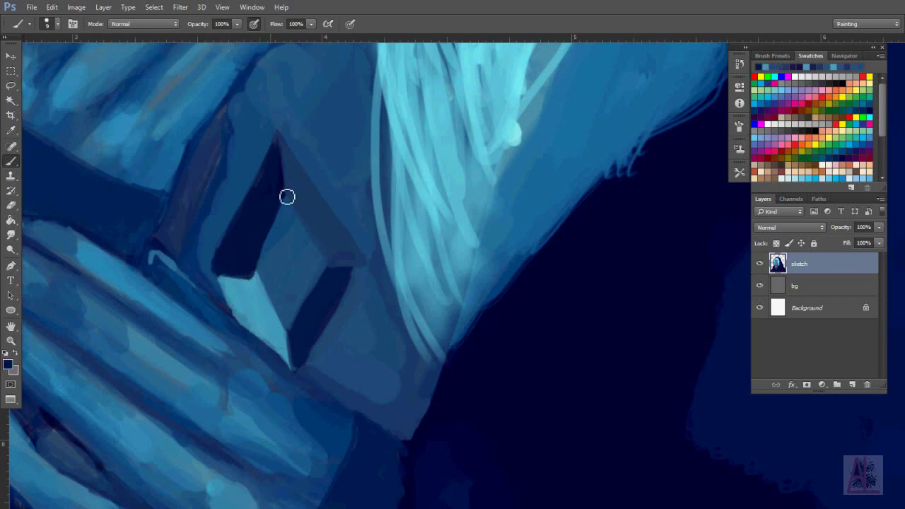
left_click_drag(281, 314, 260, 282)
left_click(316, 306, "alt")
left_click_drag(347, 283, 306, 349)
left_click(311, 343, "alt")
left_click_drag(233, 282, 252, 331)
mouse_move(311, 360)
left_mouse_down()
mouse_move(350, 328)
mouse_move(364, 285)
left_mouse_up()
left_click_drag(248, 283, 283, 350)
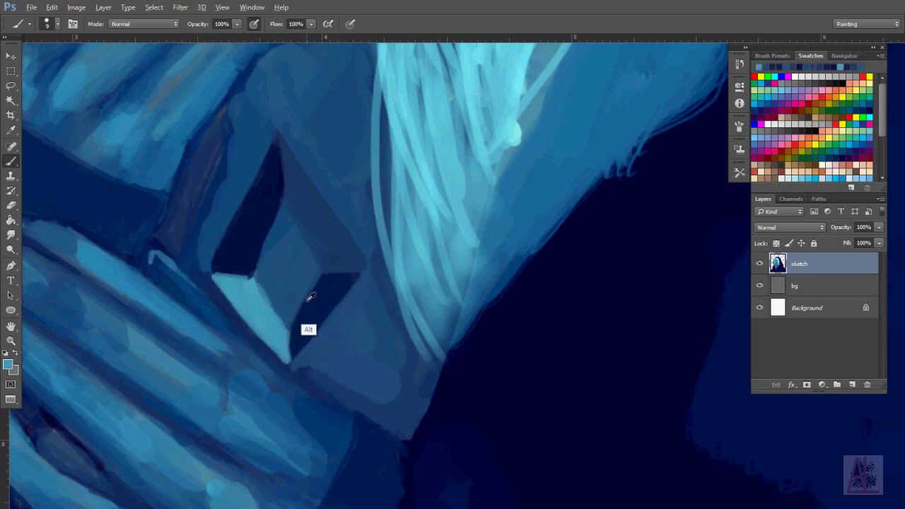
- Zoom in closer on the gem and add a final lighter-blue stroke
scroll(340, 286, "down", 3)
scroll(297, 241, "up", 2)
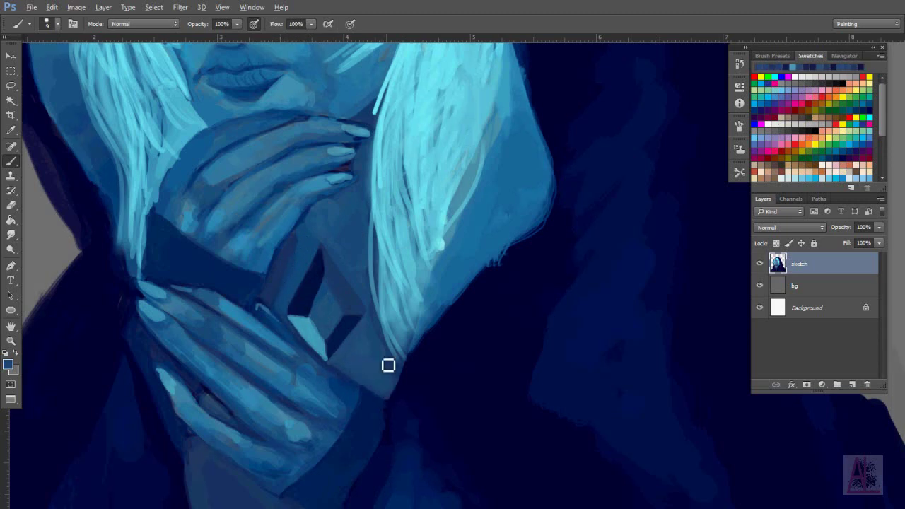
key("z")
left_click(349, 280)
key("b")
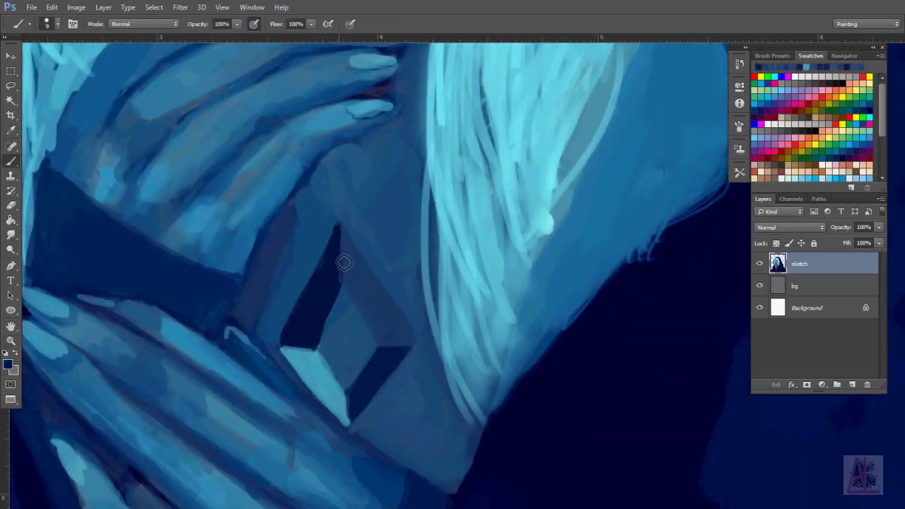
left_click(341, 351, "alt")
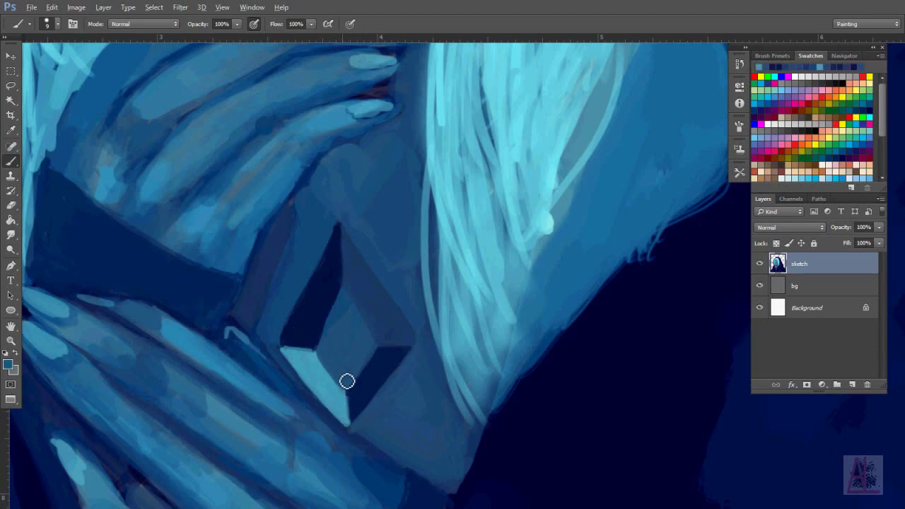
left_click_drag(346, 381, 352, 423)
- Duplicate the painting layer as 'sketch copy' and apply a Surface Blur with radius 55
key("z")
left_click(346, 381, "alt")
key("l")
left_click_drag(350, 338, 375, 403)
left_click(180, 7)
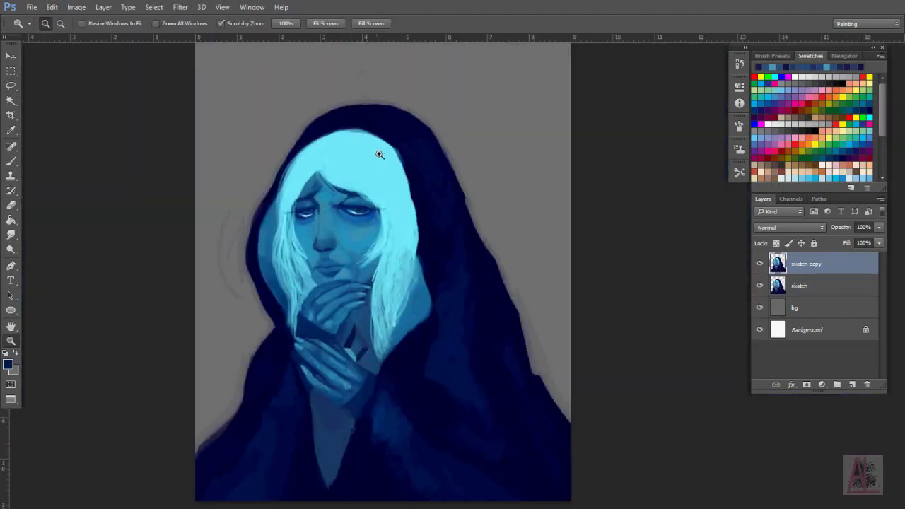
- Compare blend modes on 'sketch copy', settling on Normal at 77% opacity
key("shift+plus")
key("shift+plus")
key("shift+plus")
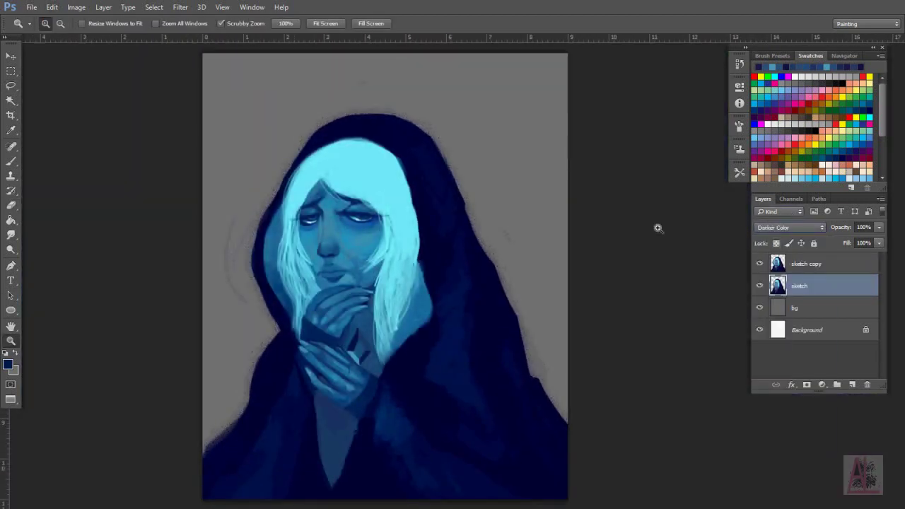
key("shift+plus")
key("shift+plus")
key("shift+plus")
key("shift+plus")
key("shift+plus")
key("shift+plus")
key("shift+plus")
key("shift+plus")
key("shift+plus")
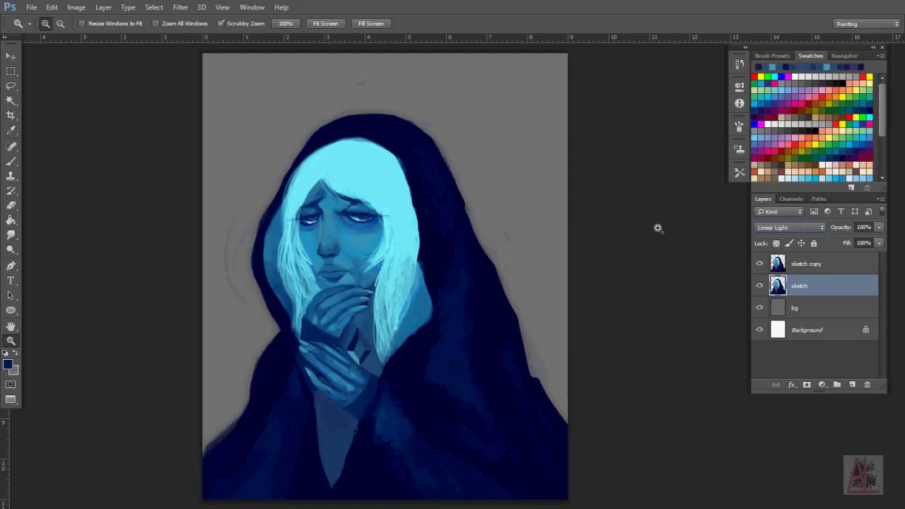
key("shift+plus")
key("shift+plus")
key("shift+minus")
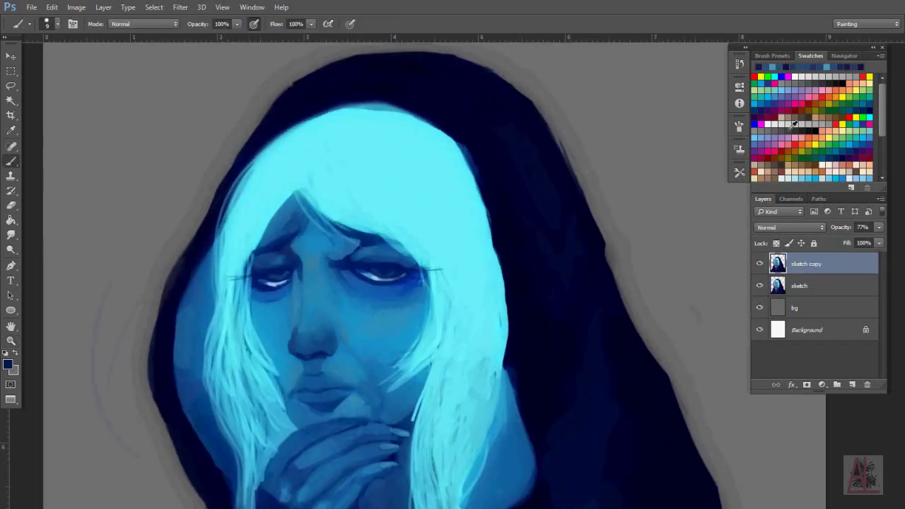
- Paint light-cyan strands across the hair and locks, using a size-10 brush for fine strands
left_click_drag(319, 170, 470, 230)
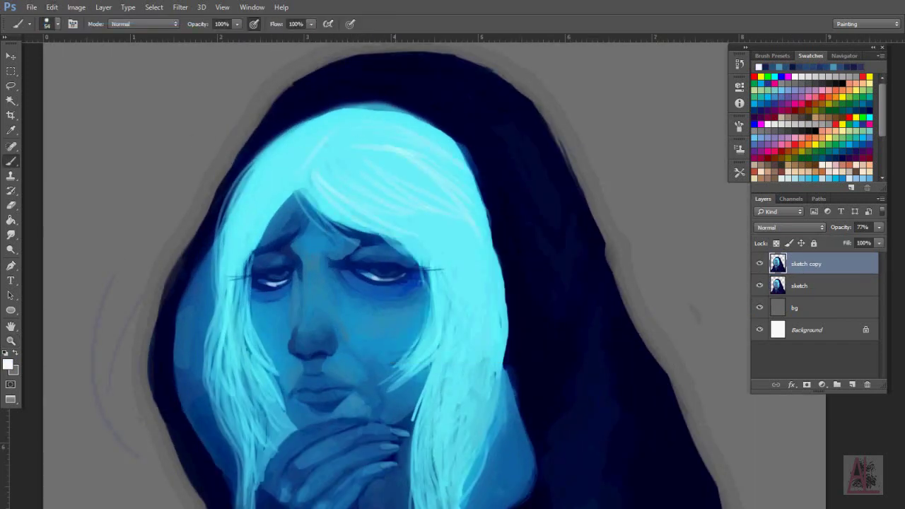
left_click_drag(339, 212, 442, 173)
left_click_drag(445, 269, 453, 445)
left_click_drag(488, 244, 473, 410)
left_click_drag(268, 191, 237, 353)
right_click(341, 230)
left_click_drag(279, 240, 261, 191)
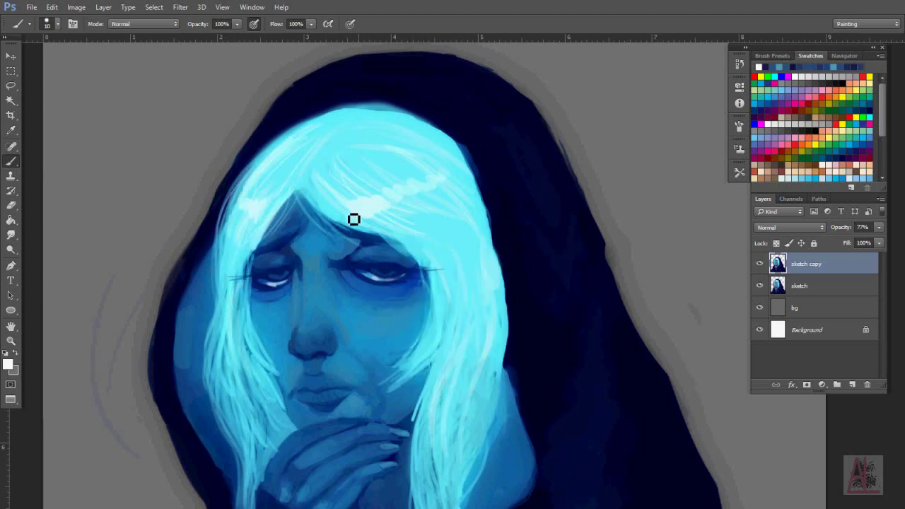
left_click_drag(220, 245, 214, 406)
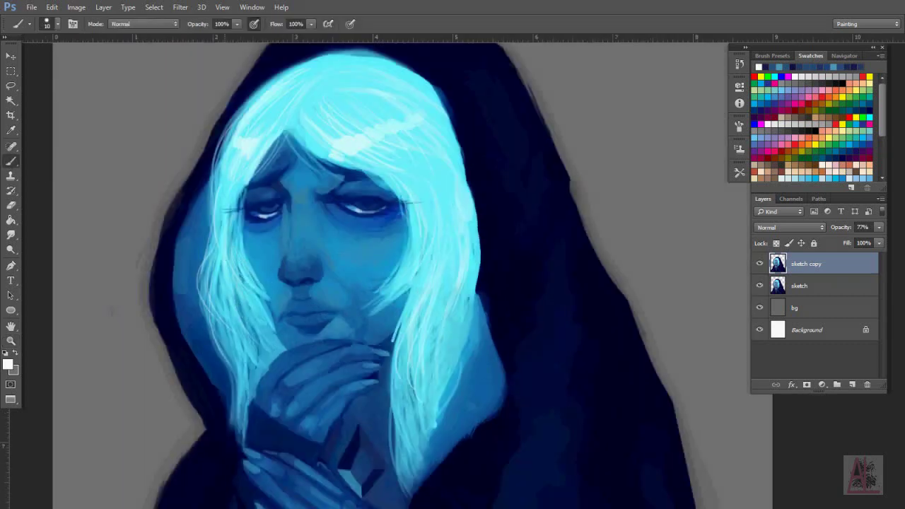
left_click_drag(449, 424, 394, 301)
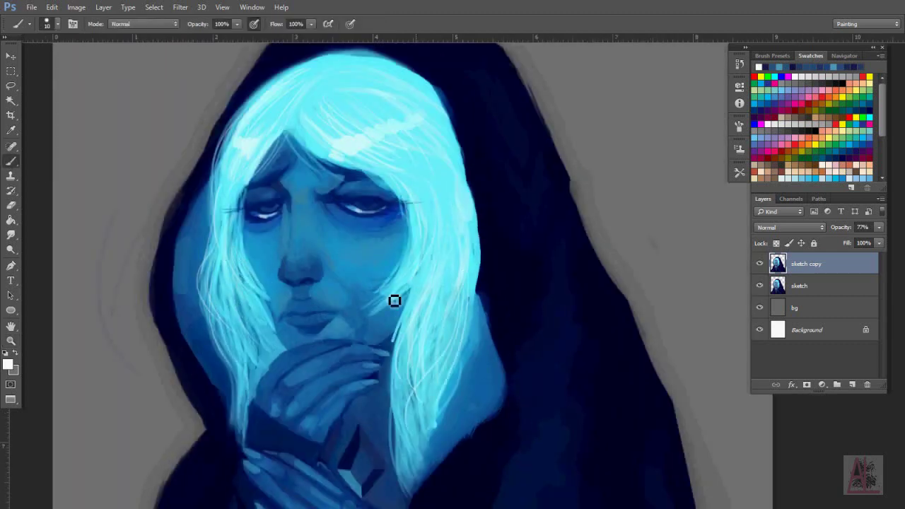
left_click_drag(393, 188, 393, 234)
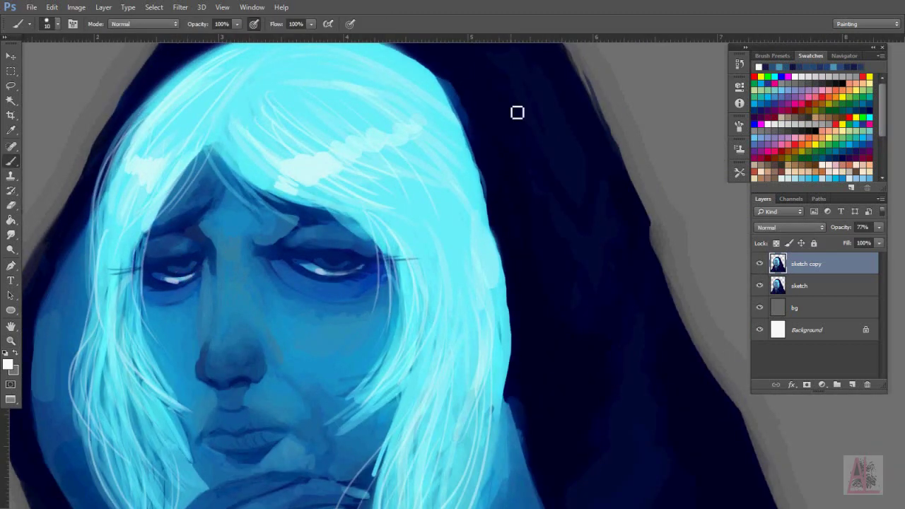
- Sample navy and medium blue, then lighten the bridge of the nose
left_click(164, 272, "alt")
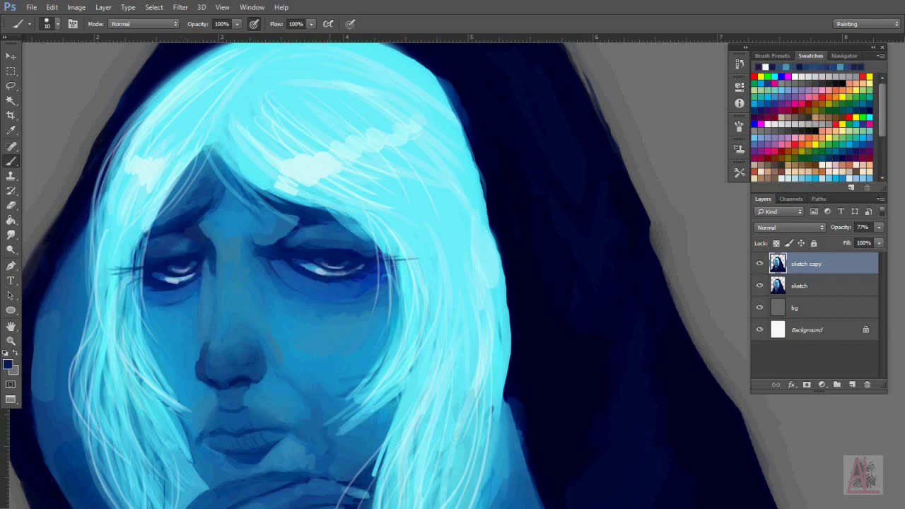
left_click(261, 248, "alt")
left_click_drag(217, 263, 215, 294)
- Zoom in on the face and sample light cyan, medium blue and nose skin tones
key("z")
left_click(343, 276, "alt")
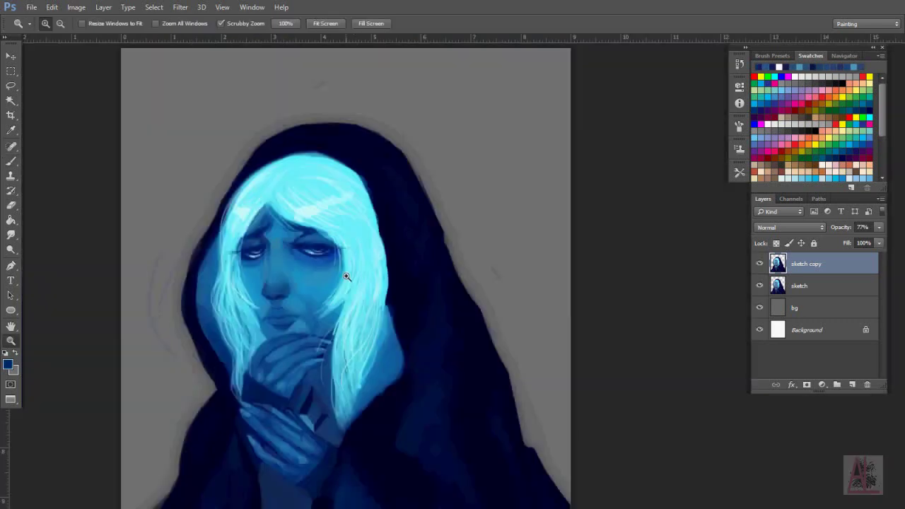
left_click(75, 7)
left_click(372, 186)
left_click_drag(372, 185, 424, 185)
key("b")
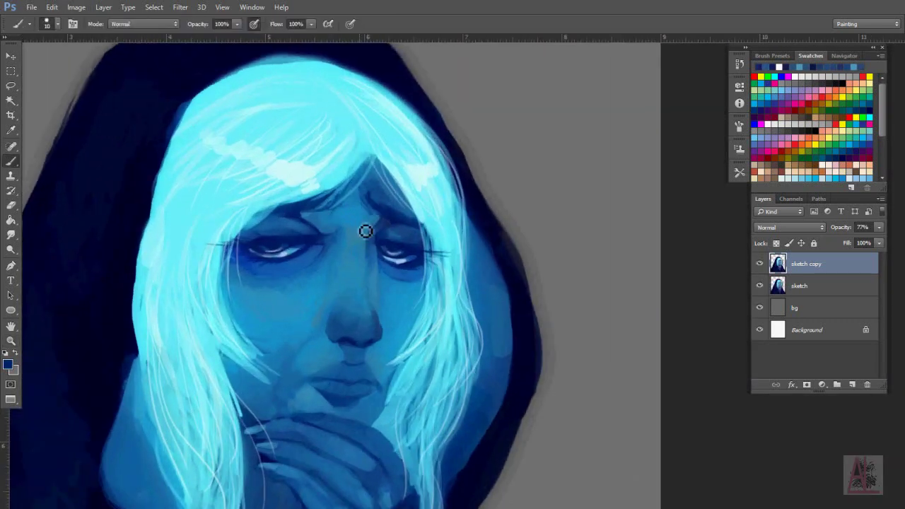
left_click(333, 216, "alt")
left_click(264, 222, "alt")
left_click(370, 342, "alt")
left_click(370, 341, "alt")
left_click_drag(342, 260, 354, 260)
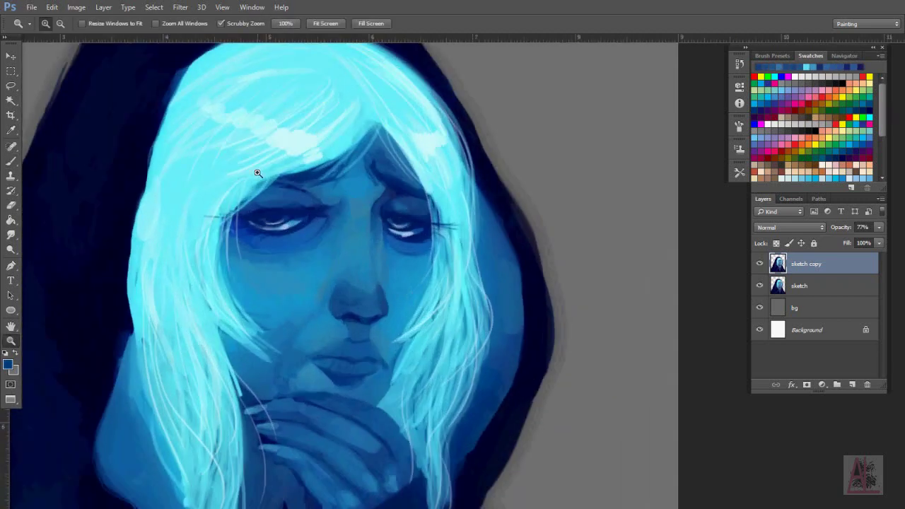
left_click(352, 285, "alt")
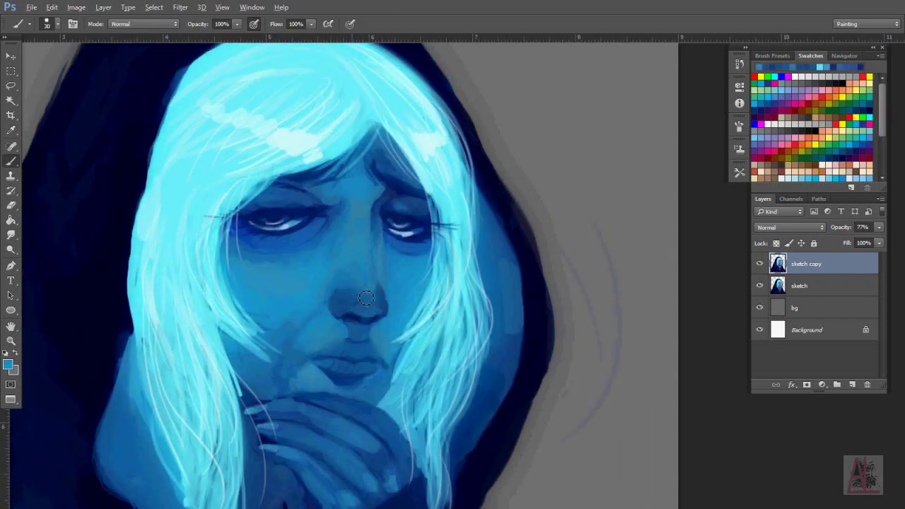
- With a size-10 brush, paint light-blue strands on the lower-left hair
right_click(401, 308)
type("10")
key("Return")
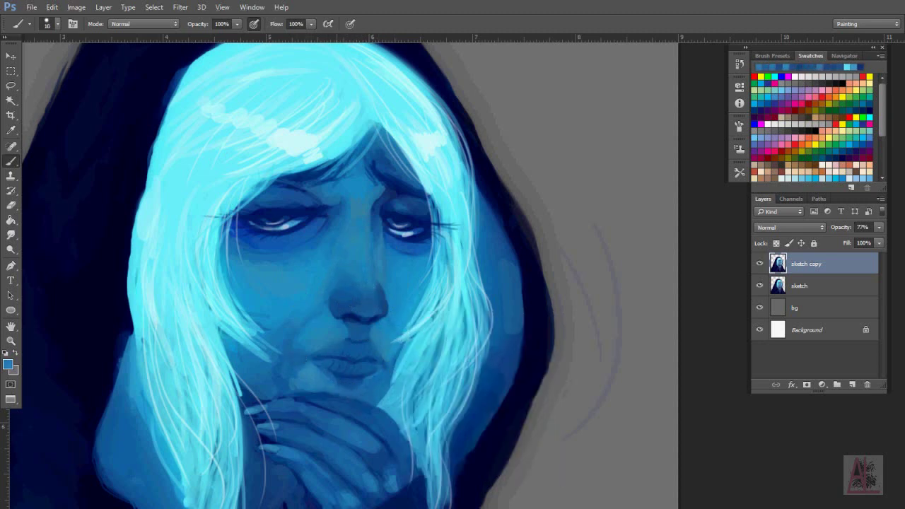
left_click(366, 349, "alt")
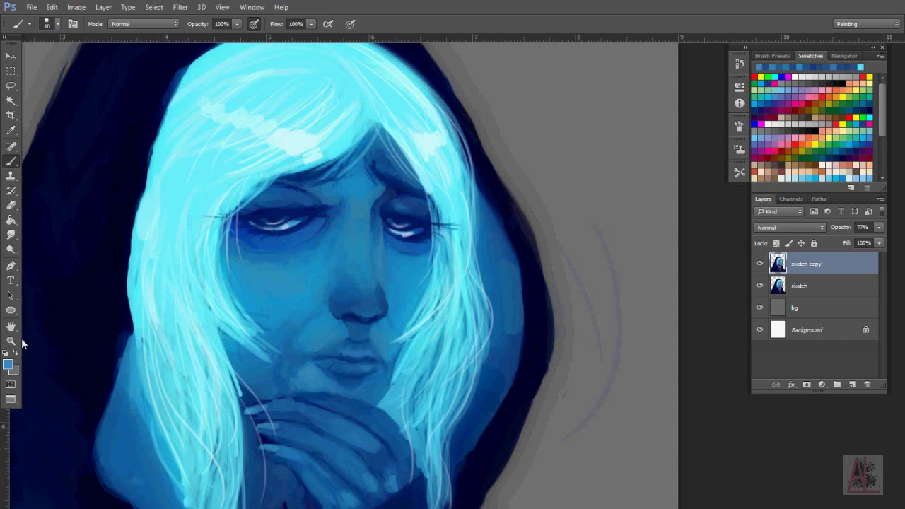
key("h")
left_click_drag(297, 326, 234, 282)
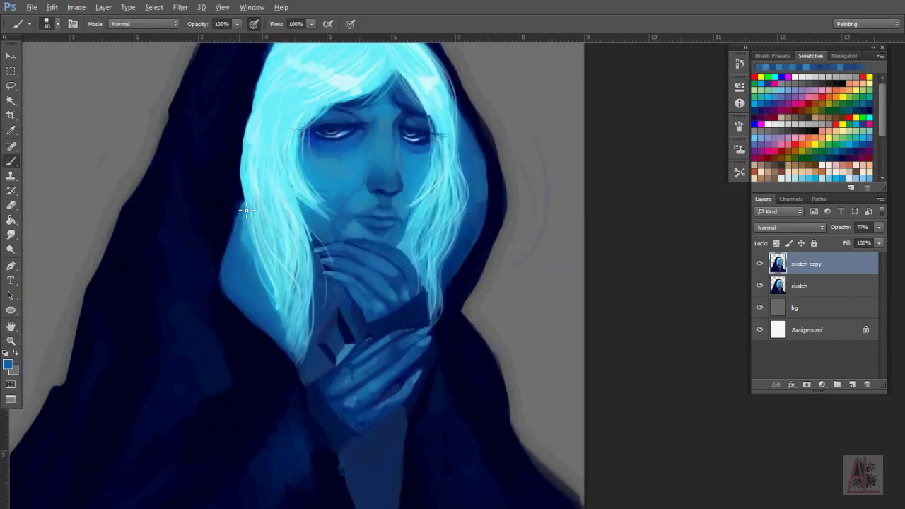
left_click(279, 162, "alt")
left_click_drag(246, 217, 283, 322)
- Reframe the view and resize the brush to 74, then 24
right_click(331, 313)
key("Return")
key("h")
left_click_drag(359, 115, 354, 141)
right_click(397, 312)
type("24")
key("Return")
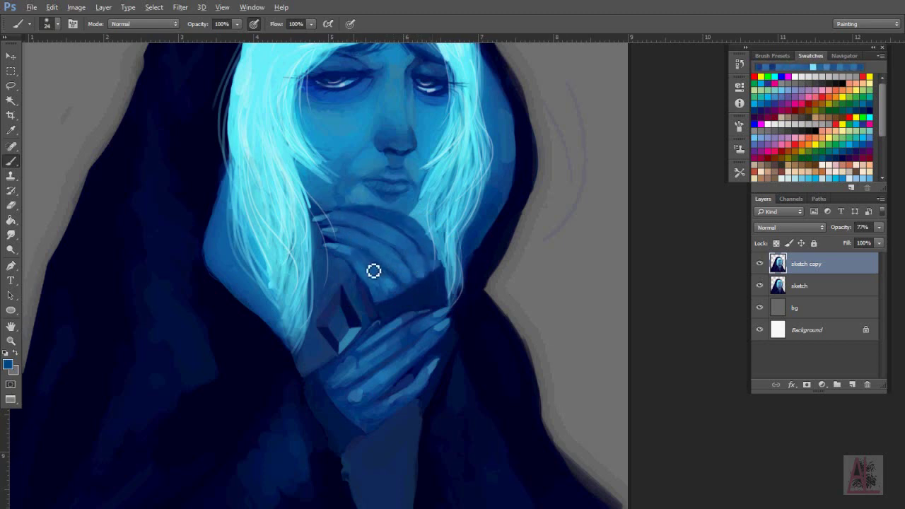
- Zoom in on the hands and paint a thin light-blue strand over them with a 13 px brush
left_click(393, 272, "ctrl+space")
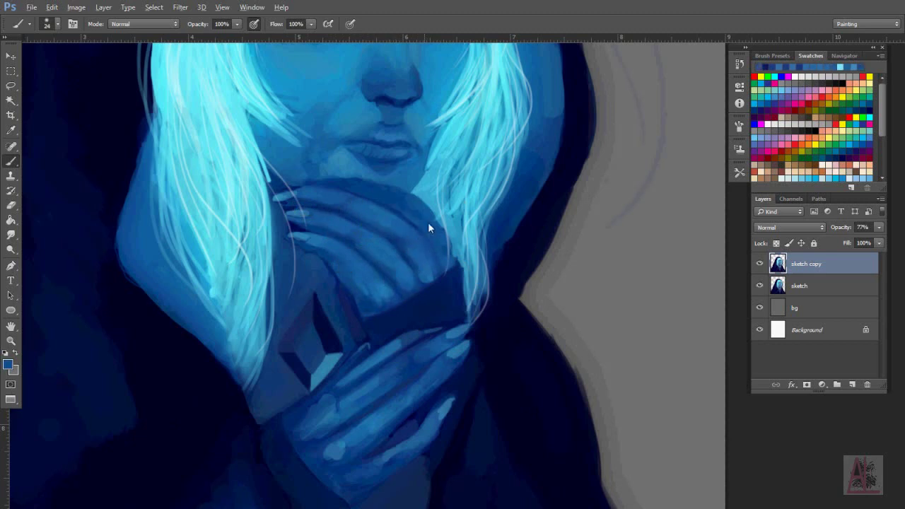
left_click(319, 195, "ctrl+space")
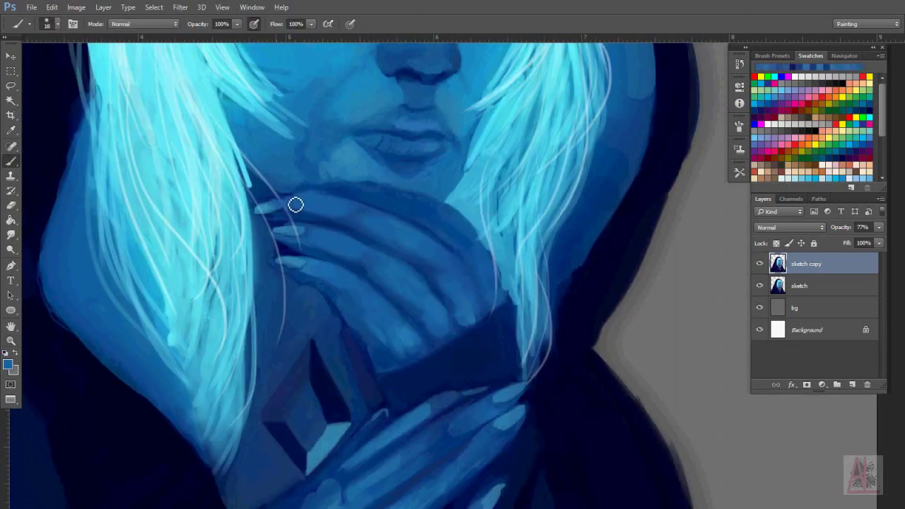
right_click(265, 192)
key("bracketleft")
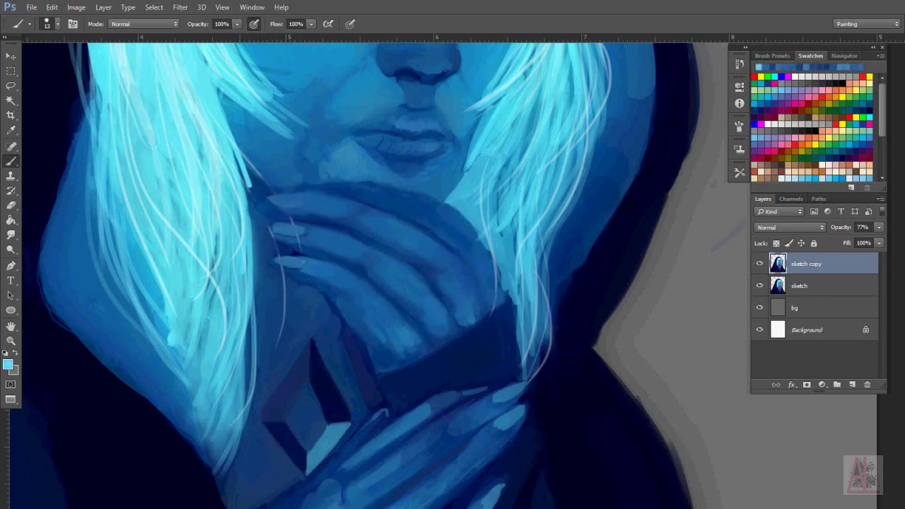
left_click_drag(237, 150, 255, 297)
left_click(254, 218, "alt")
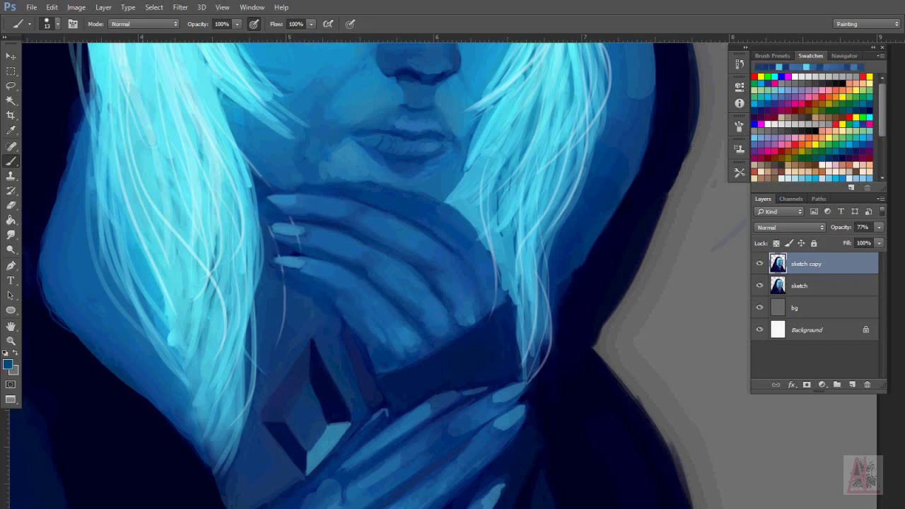
- Sample a hand colour, zoom out, and begin duplicating the sketch layer
scroll(297, 286, "down", 5)
scroll(296, 285, "up", 2)
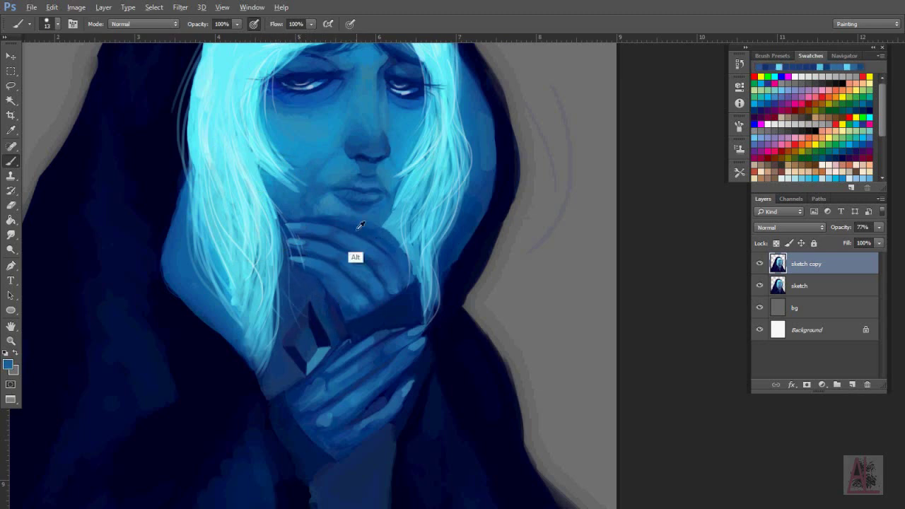
scroll(45, 151, "up", 3)
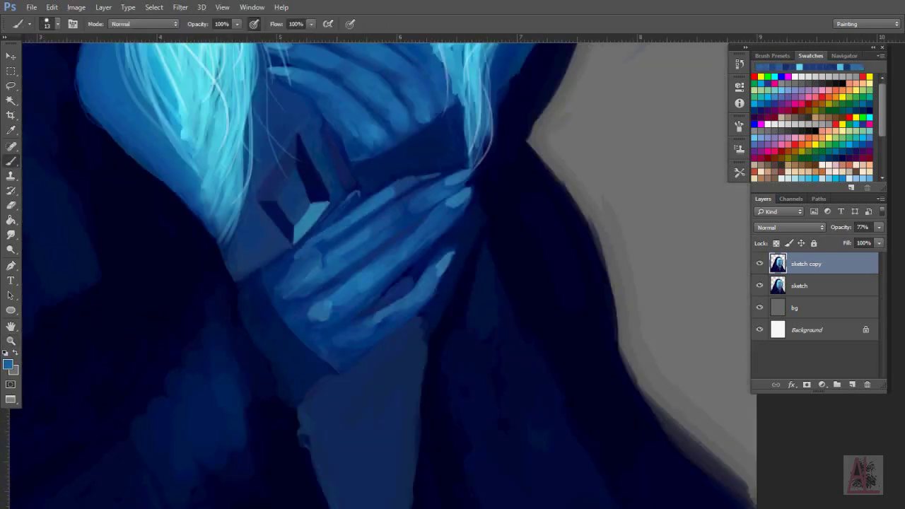
left_click(369, 252, "alt")
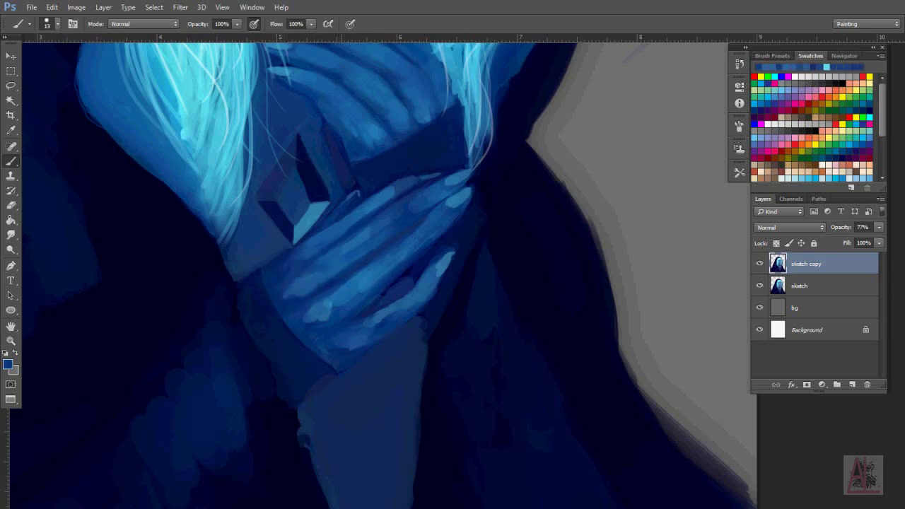
key("z")
scroll(495, 145, "down", 5)
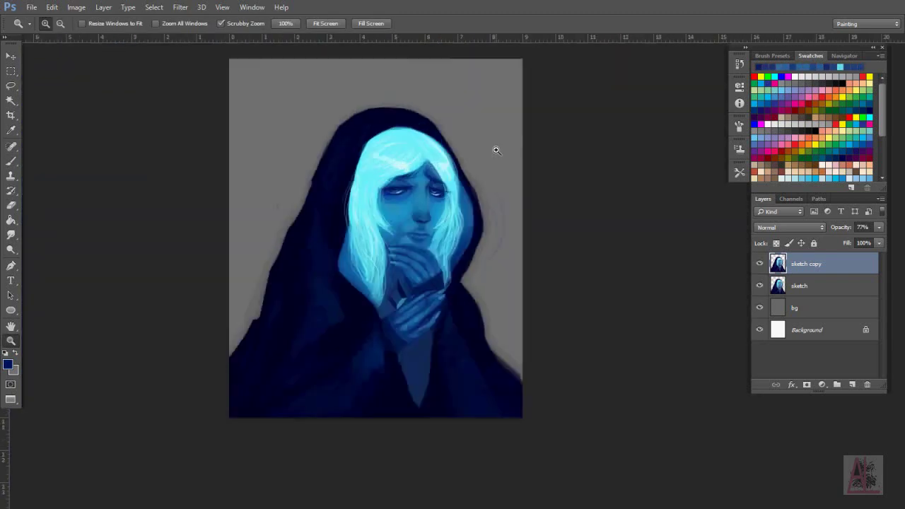
scroll(216, 97, "up", 2)
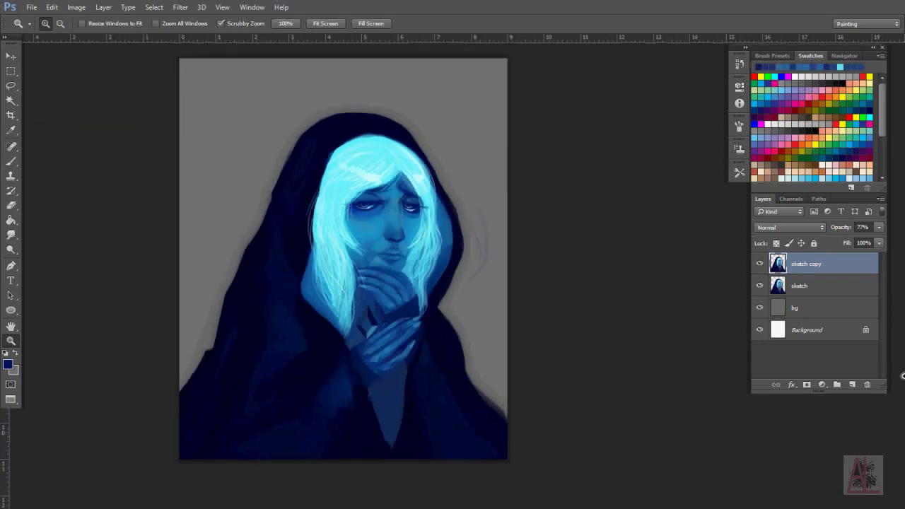
right_click(807, 289)
- Duplicate the sketch layer to create sketch copy 2
left_click(702, 117)
left_click(652, 202)
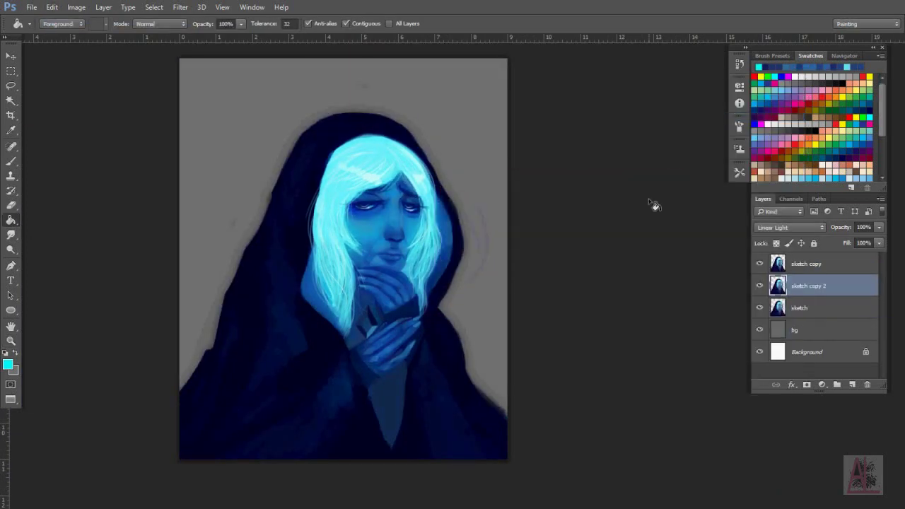
key("z")
scroll(653, 202, "up", 5)
scroll(24, 63, "down", 5)
left_click(12, 57)
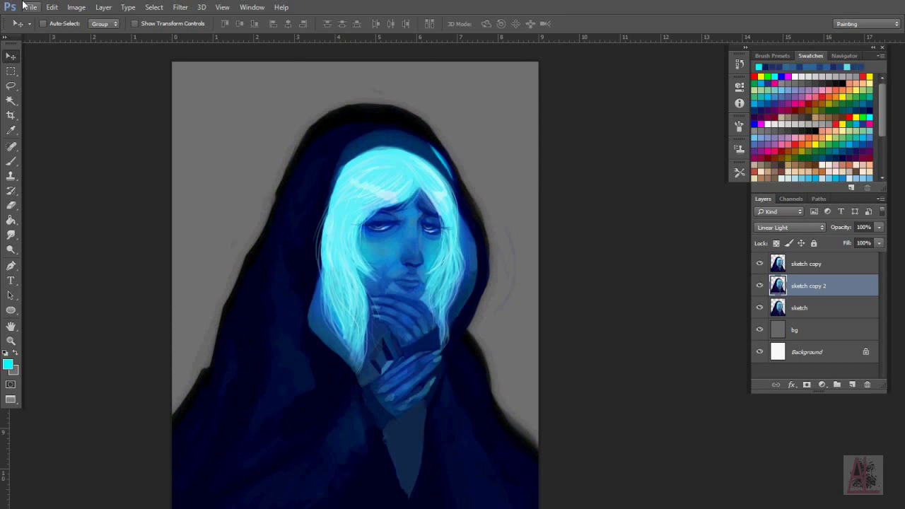
- Fill the bg layer with cyan
left_click(794, 329)
key("g")
left_click(303, 157)
key("z")
scroll(351, 288, "down", 5)
scroll(350, 288, "up", 5)
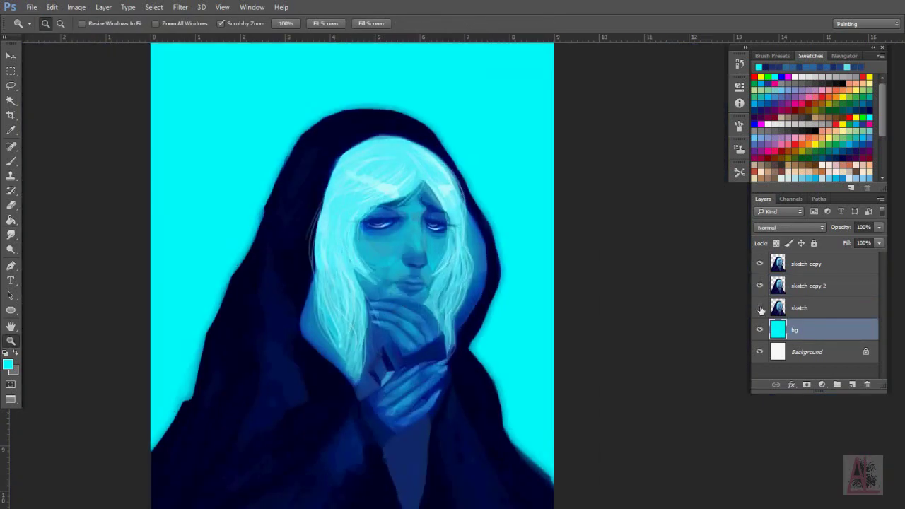
- Lower the sketch copy layer's opacity to 83% and hide the bg layer
left_click(807, 285)
left_click(805, 264)
key("8")
key("3")
left_click(794, 329)
left_click_drag(759, 307, 759, 329)
- Hide the sketch layer and refill the visible bg layer with grey
key("g")
left_click(807, 286)
left_click(806, 264)
left_click(518, 195)
left_click(794, 329)
left_click(485, 176)
key("z")
scroll(420, 256, "down", 1)
- Delete the old sketch layer and add a new empty Layer 1 above bg
left_click(799, 308)
key("Delete")
key("ctrl+shift+alt+n")
left_click(11, 220)
right_click(13, 224)
- Cover the grey background with cyan using a size 281 brush
key("b")
right_click(476, 117)
mouse_move(297, 159)
left_mouse_down()
mouse_move(178, 422)
mouse_move(296, 106)
left_mouse_up()
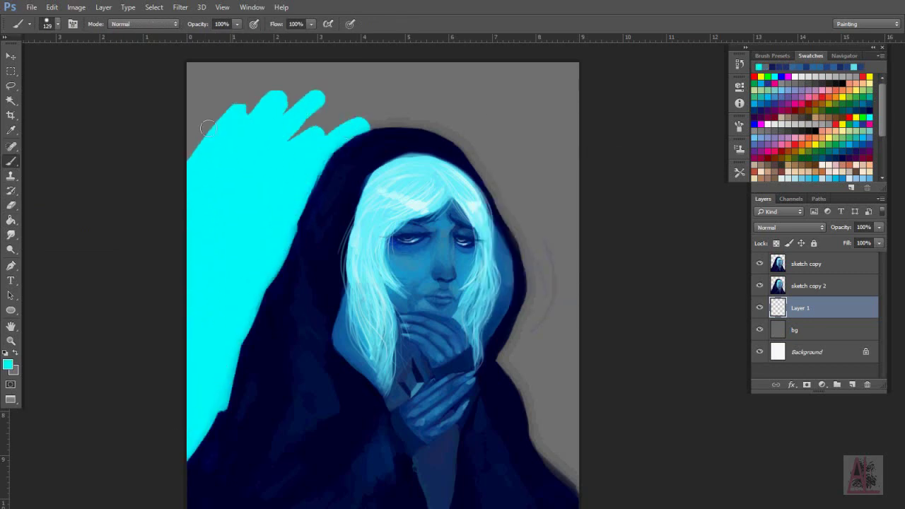
right_click(359, 131)
type("281")
key("Return")
mouse_move(212, 106)
left_mouse_down()
mouse_move(495, 91)
mouse_move(521, 321)
mouse_move(559, 459)
left_mouse_up()
- Darken the lower background with dark navy gradients
key("z")
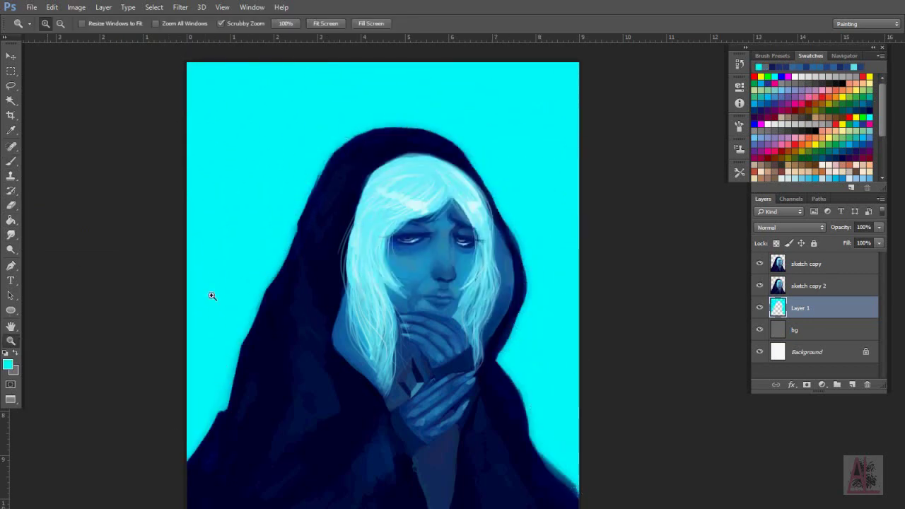
key("ctrl+0")
key("b")
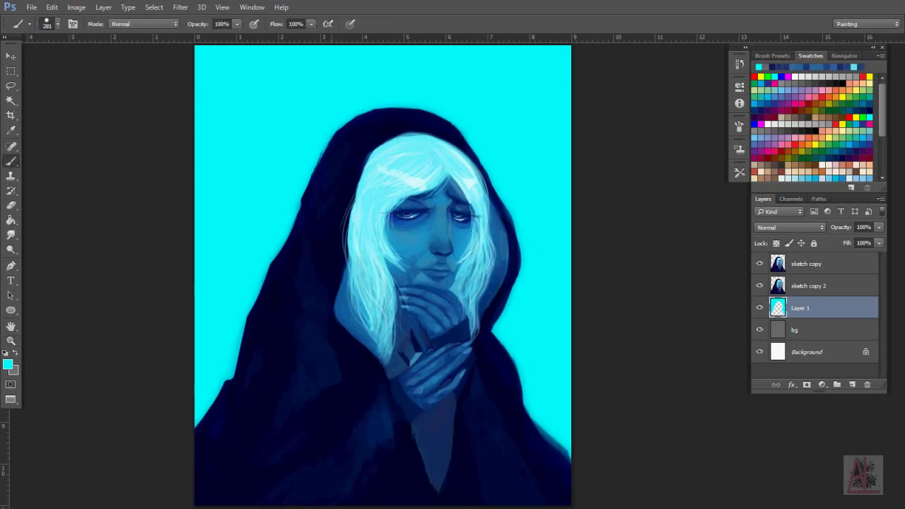
left_click(13, 224)
left_click_drag(262, 323, 186, 330)
left_click_drag(558, 318, 495, 283)
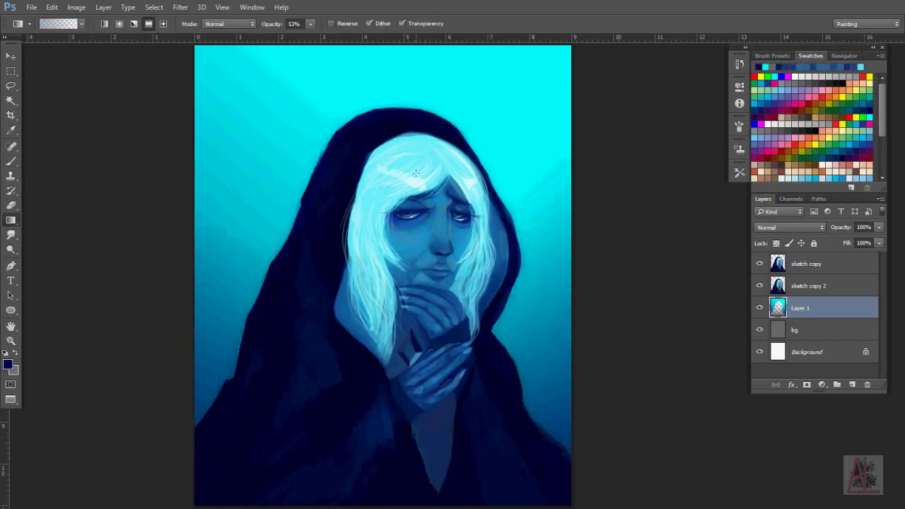
left_click_drag(186, 329, 282, 212)
- Reselect Layer 1 and return to the brush to adjust its size
key("v")
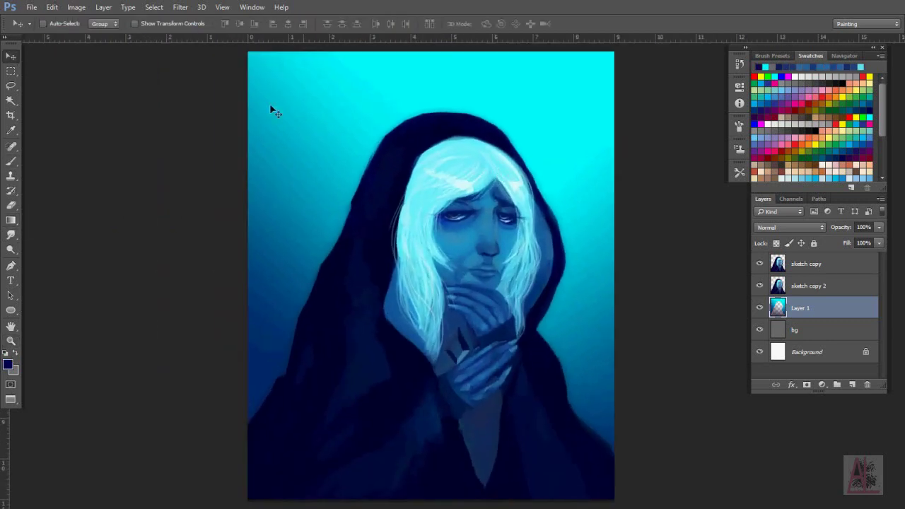
left_click(802, 265)
left_click(796, 286, "ctrl")
key("g")
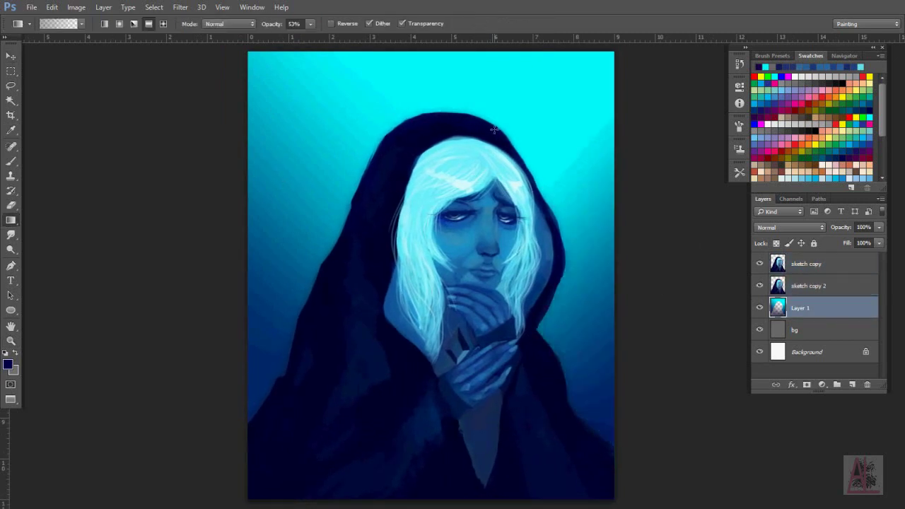
key("b")
right_click(439, 183)
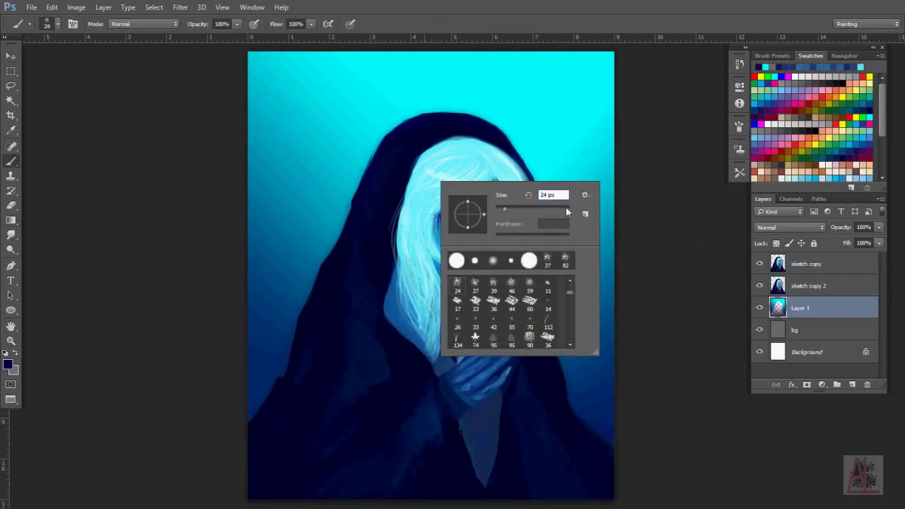
- On a new layer, paint soft white bokeh spots across the background
key("Return")
key("ctrl+shift+alt+n")
key("x")
left_click_drag(269, 128, 601, 85)
right_click(580, 181)
key("Return")
left_click_drag(537, 70, 601, 254)
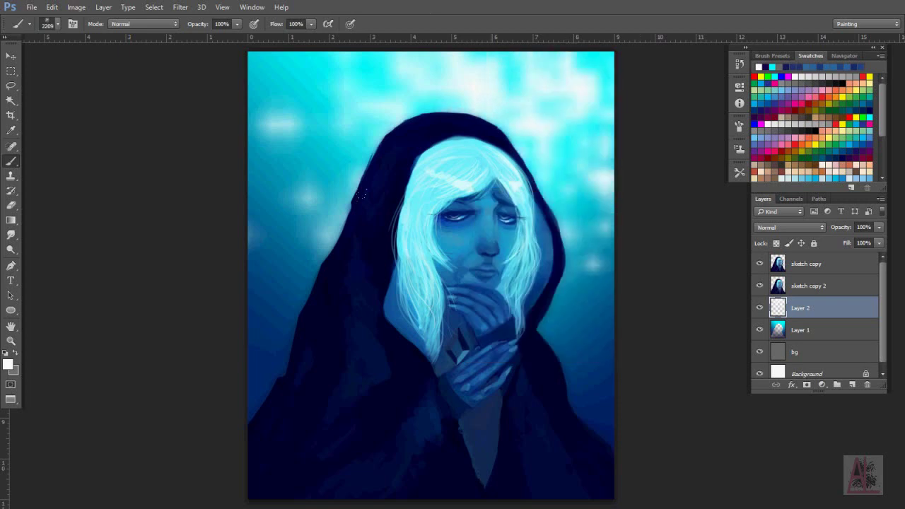
- Add more white bokeh, including large spots at the left with a size 3605 brush
right_click(442, 183)
key("Return")
left_click_drag(282, 296, 314, 97)
right_click(443, 182)
type("3605")
key("Return")
left_click_drag(265, 184, 262, 283)
- Paint white sparkle dots above the hood with a scatter brush on a new layer
left_click(46, 24)
double_click(64, 32)
left_click_drag(375, 92, 424, 106)
key("ctrl+shift+alt+n")
mouse_move(354, 149)
left_mouse_down()
mouse_move(382, 171)
mouse_move(318, 212)
left_mouse_up()
- Try and cancel a halftone filter, then apply Surface Blur to the sparkles
left_click(180, 7)
key("Escape")
left_click(180, 8)
left_click(233, 49)
left_click(751, 45)
left_click(181, 7)
left_click(137, 228)
key("Return")
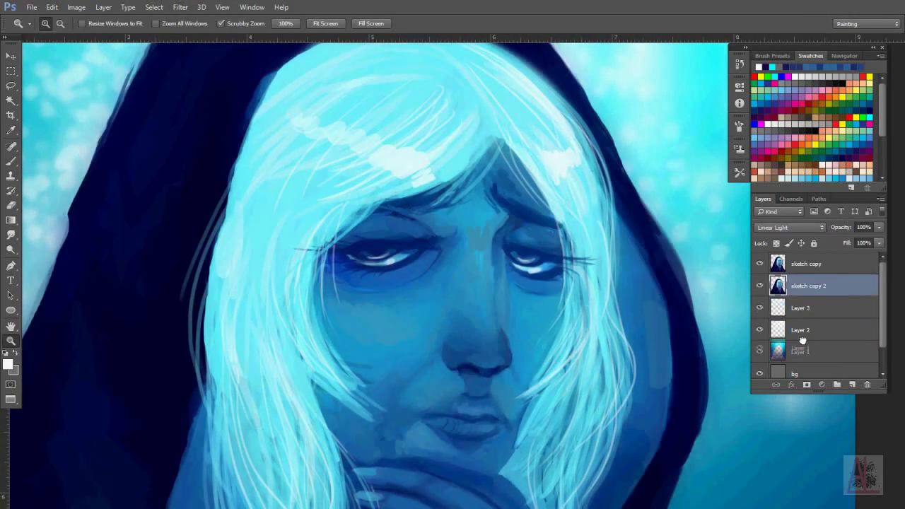
- Hide Layer 3's sparkles and make Layer 2 the working layer
key("e")
left_click(802, 351)
right_click(488, 247)
left_click(759, 307)
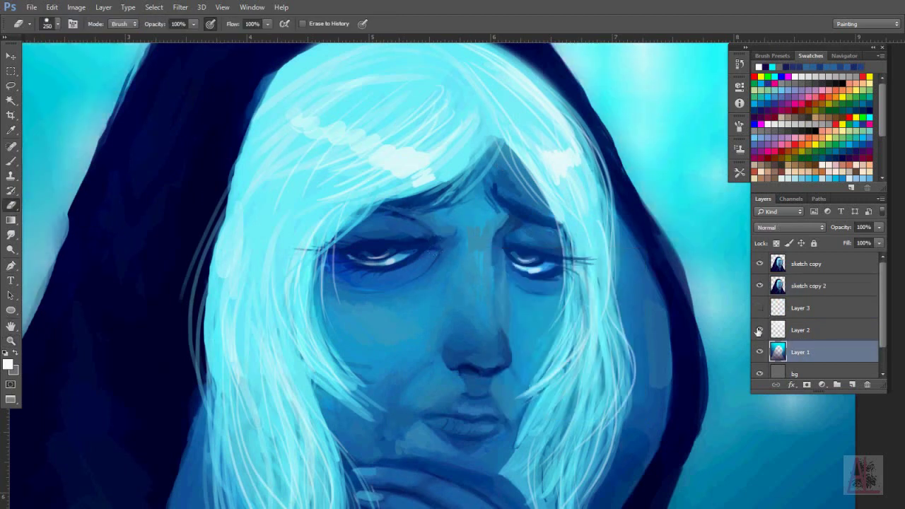
left_click(799, 329)
key("ctrl+0")
- Paint a soft light-blue glow over the lower face, then undo it
key("b")
right_click(563, 393)
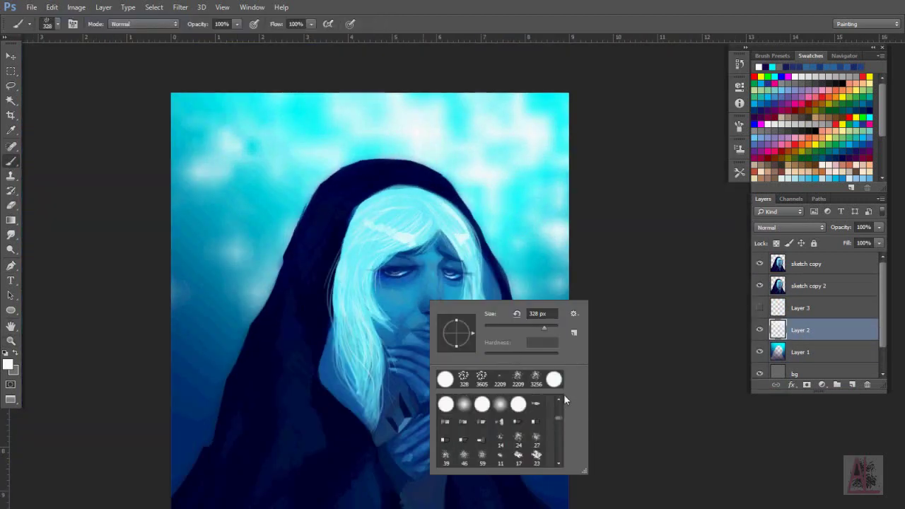
key("Escape")
left_click_drag(396, 283, 431, 339)
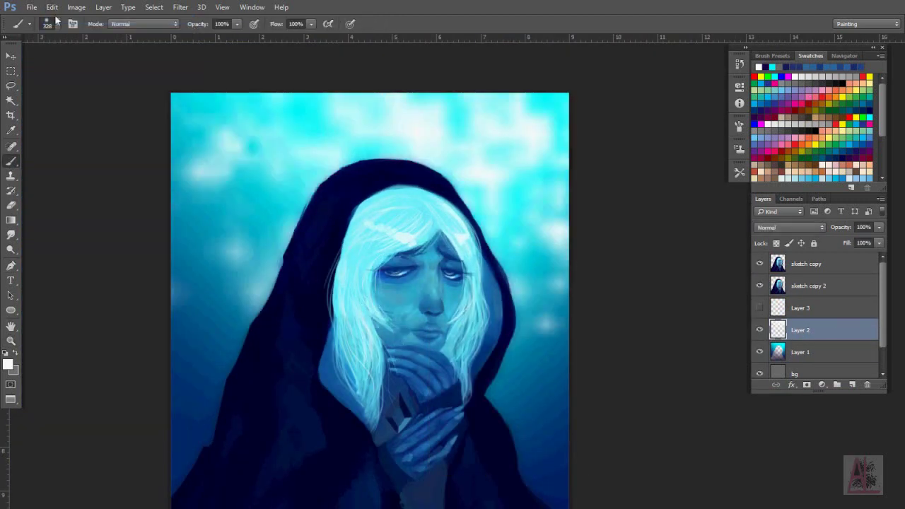
left_click(52, 7)
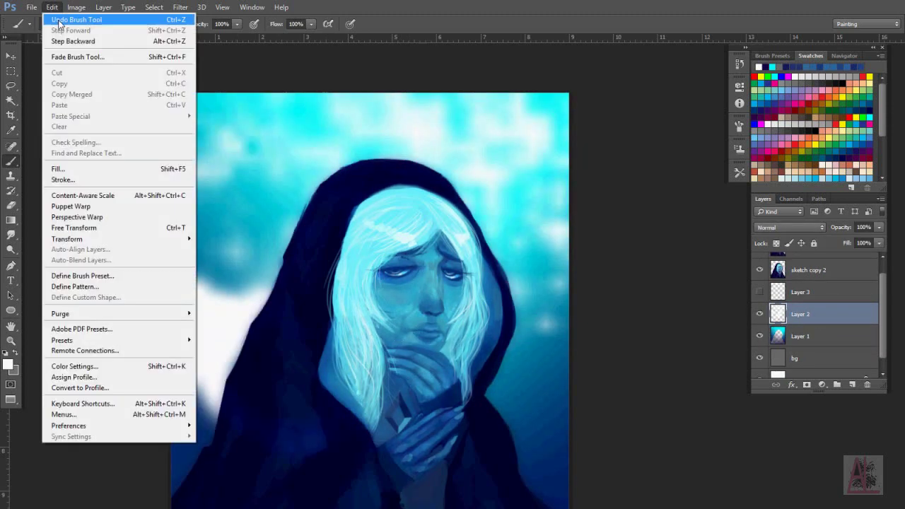
left_click(58, 19)
key("e")
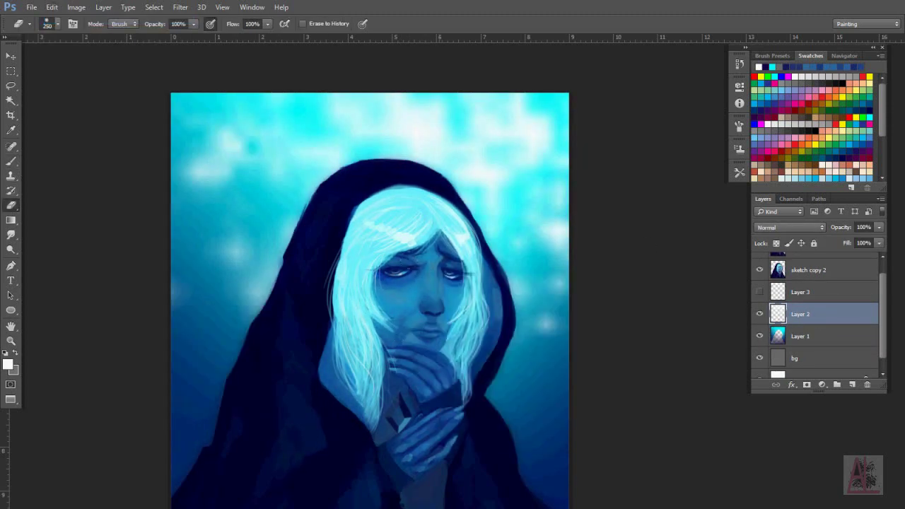
key("b")
- Adjust the brush, step the active layer up to sketch copy, and zoom out
scroll(366, 257, "up", 3)
right_click(435, 313)
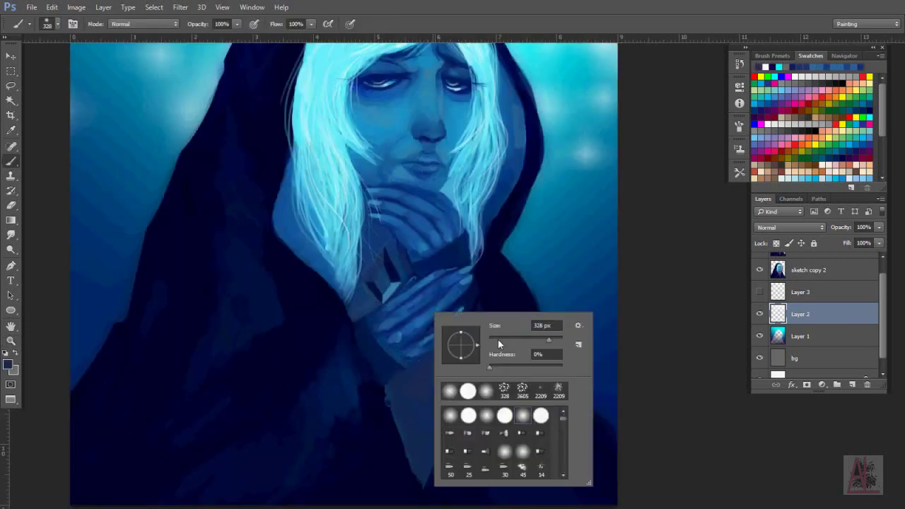
scroll(762, 289, "up", 1)
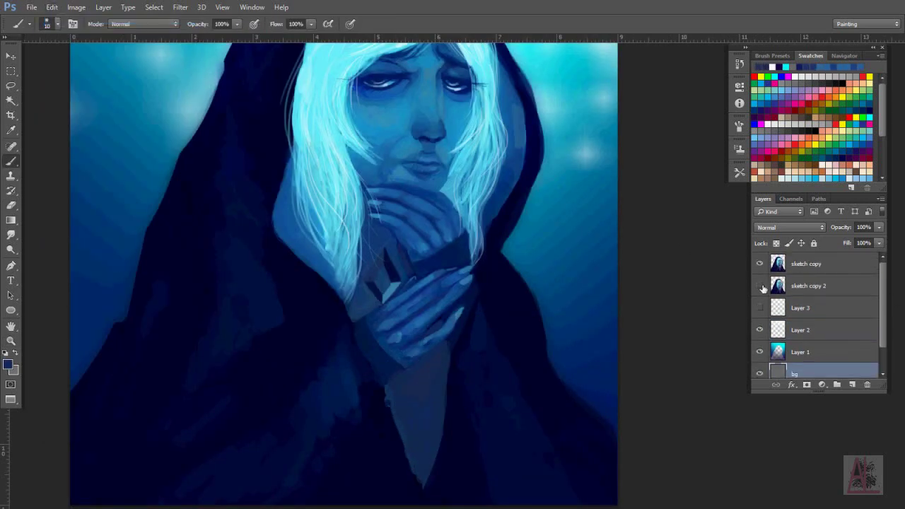
left_click(800, 265)
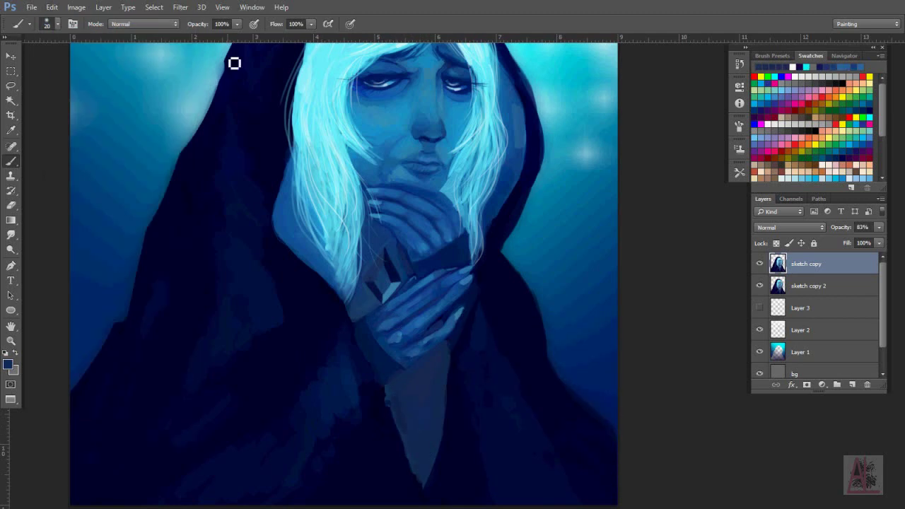
left_click(406, 426, "ctrl")
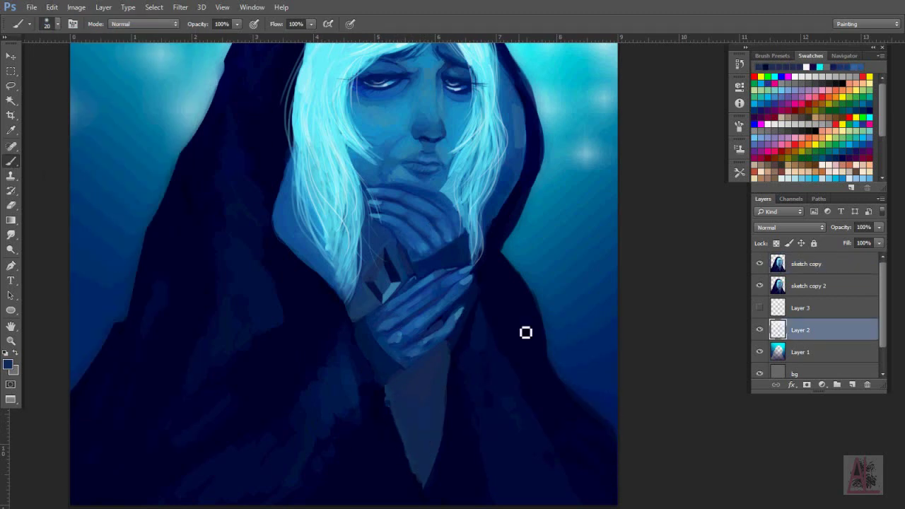
key("alt+bracketright")
key("alt+bracketright")
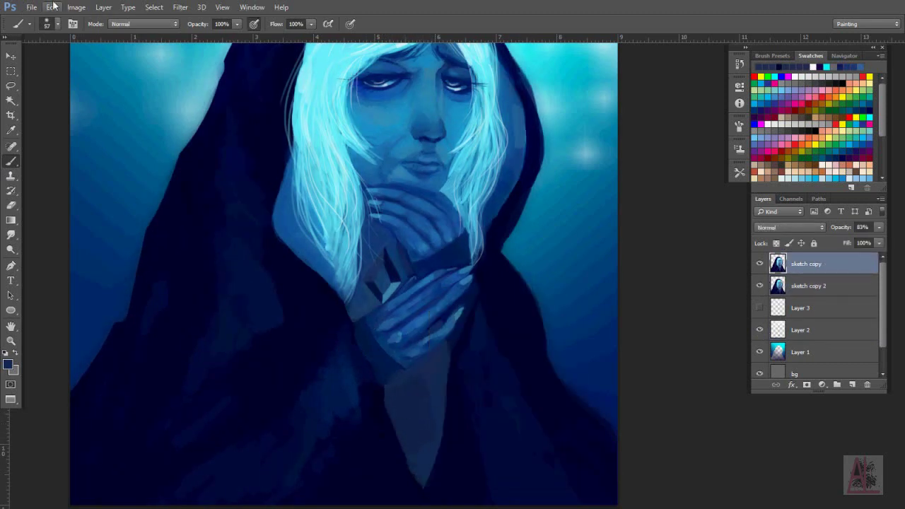
key("z")
key("ctrl+minus")
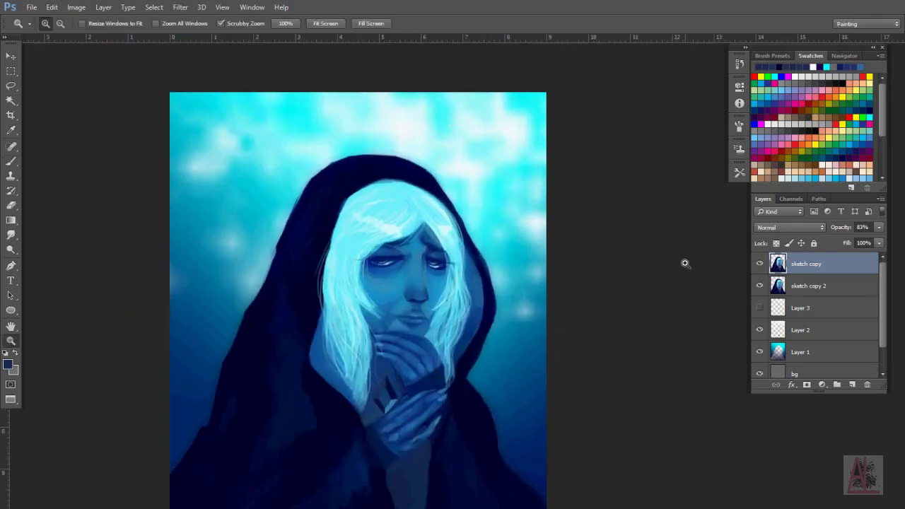
- Lasso the front hand, scale it to about 111%, and move it upward
left_click(440, 265)
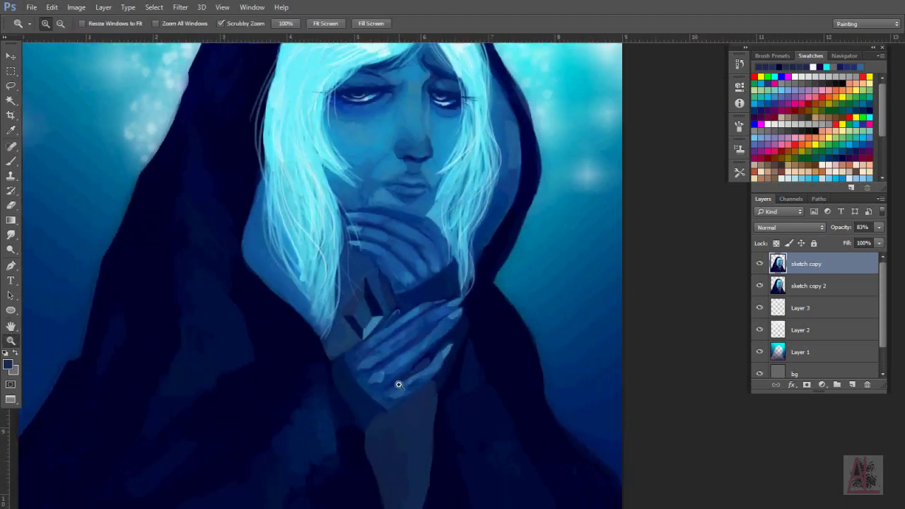
key("l")
left_click_drag(367, 428, 441, 380)
left_click_drag(406, 318, 332, 357)
key("ctrl+t")
left_click_drag(465, 424, 478, 439)
left_click_drag(403, 364, 400, 350)
left_click(515, 24)
- Sample a blue from the hand and set a size 29 brush for the fingers
key("j")
right_click(349, 389)
key("Escape")
key("b")
key("ctrl+0")
scroll(383, 352, "up", 3)
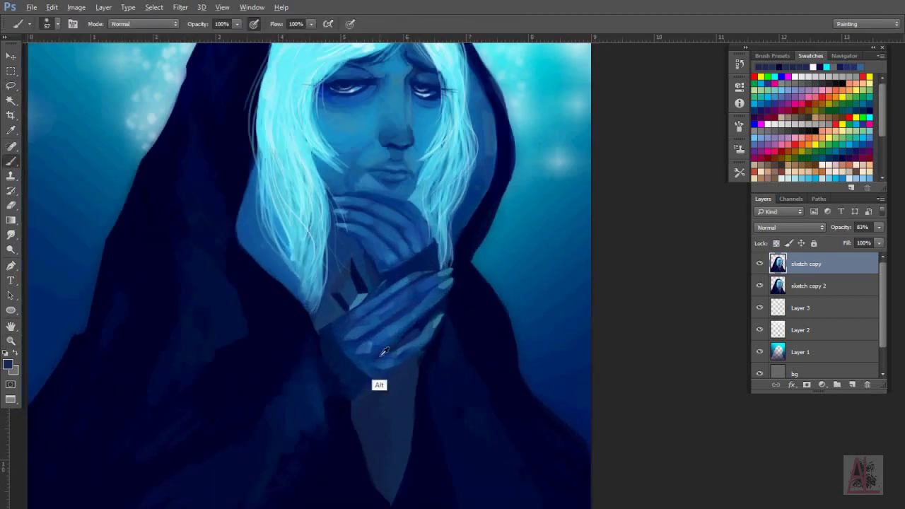
right_click(375, 346)
left_click_drag(417, 326, 395, 327)
key("Return")
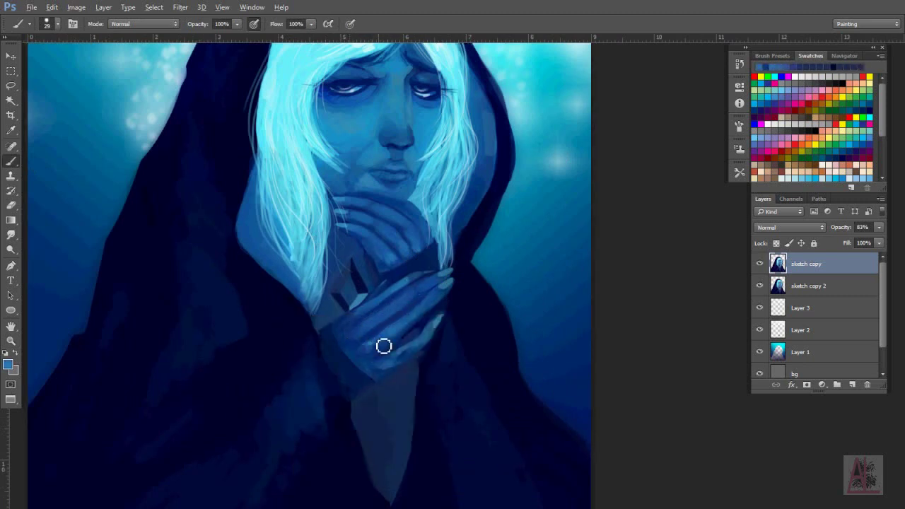
- Open the File menu without choosing anything, then zoom out to the whole painting
left_click(31, 7)
left_click(180, 80)
left_click(12, 341)
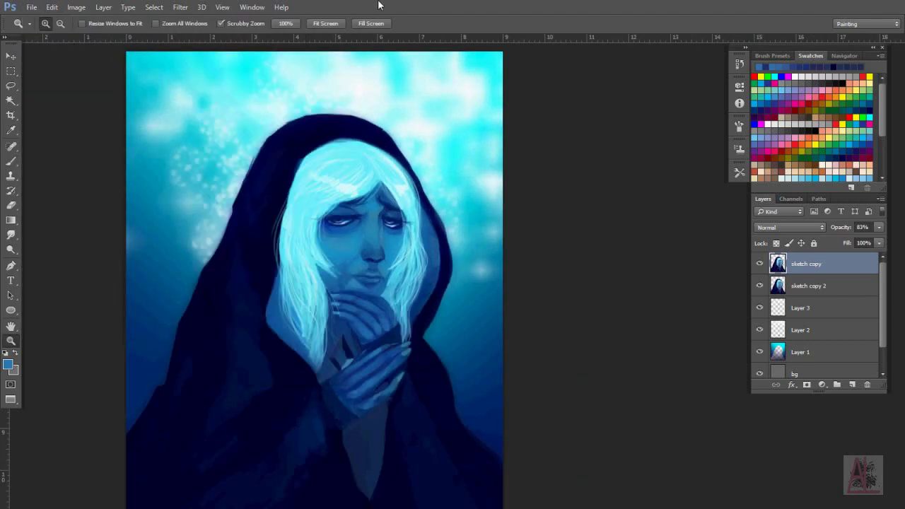
- Import background.jpg, stretch it over the lower canvas, and feather the selection 155 px
key("ctrl+o")
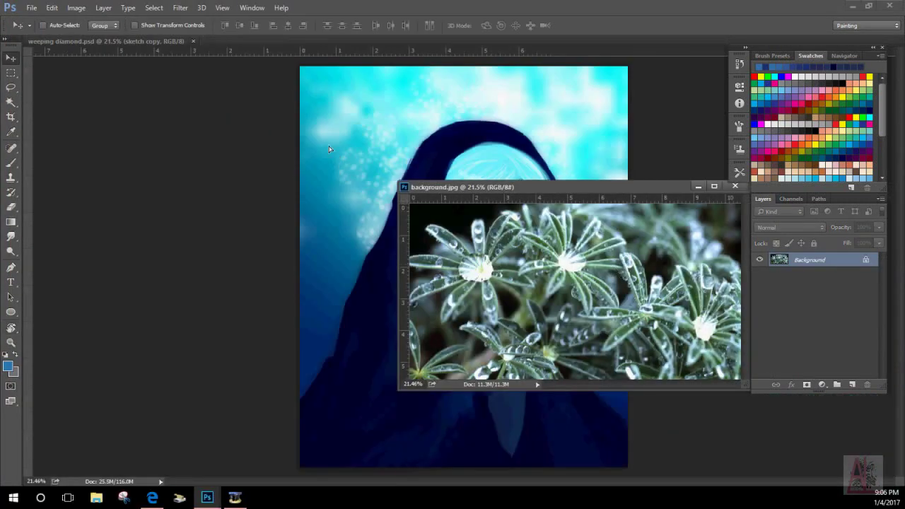
left_click(52, 7)
left_click(82, 239)
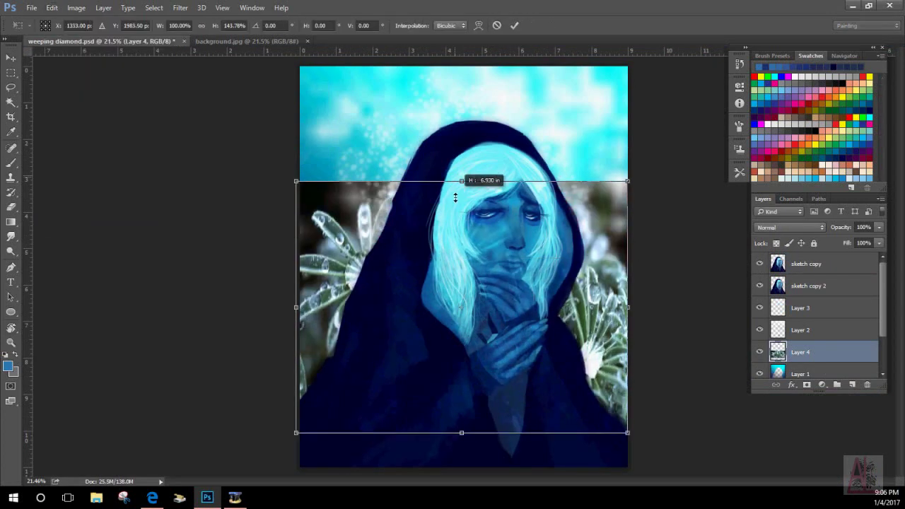
left_click_drag(300, 212, 242, 144)
left_click(517, 25)
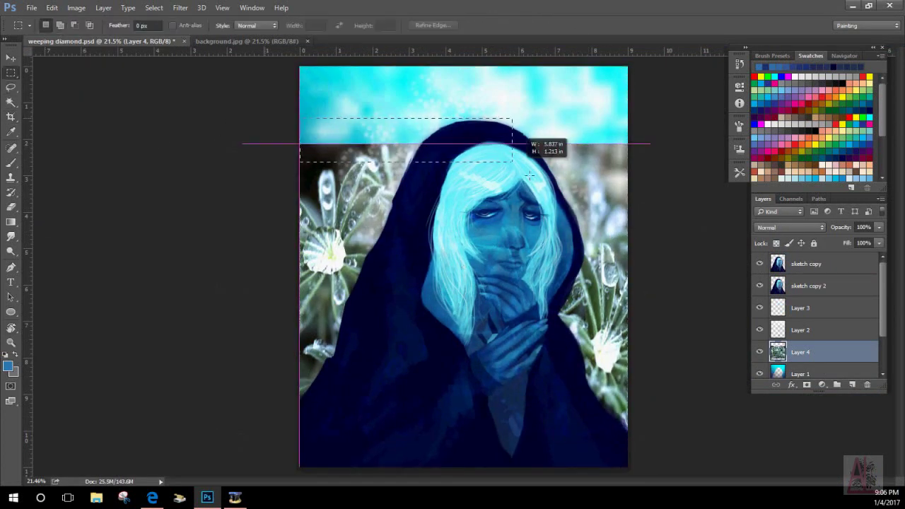
key("ctrl+alt+r")
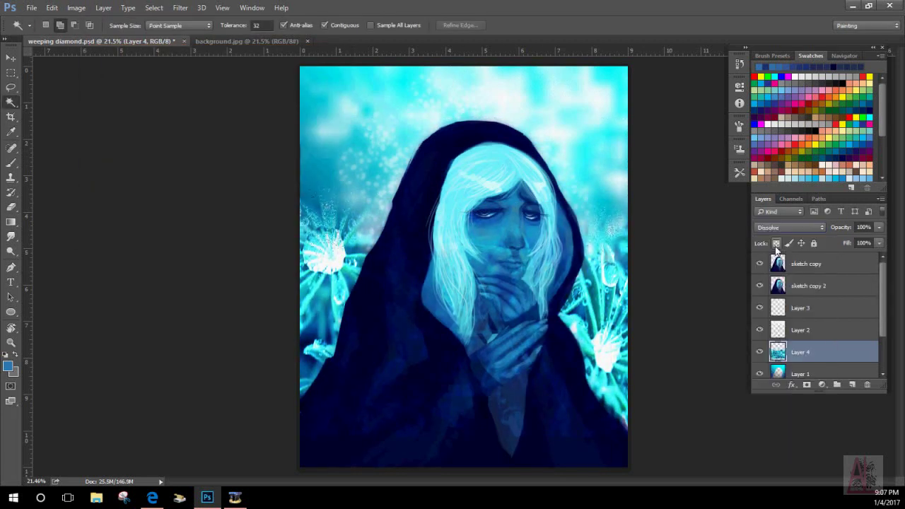
- Blend the photo layer in Divide mode and enlarge it to about 113% width
key("shift+plus")
key("shift+plus")
key("shift+plus")
key("shift+plus")
key("shift+plus")
key("shift+plus")
key("shift+plus")
key("shift+plus")
key("shift+plus")
key("shift+plus")
key("shift+plus")
key("shift+plus")
key("shift+plus")
key("shift+plus")
key("shift+plus")
key("shift+plus")
key("shift+plus")
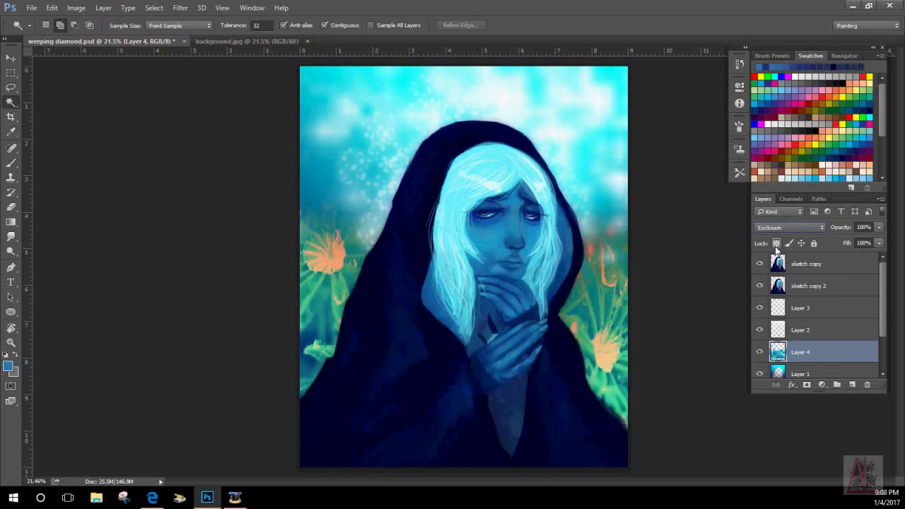
key("shift+plus")
key("shift+plus")
key("ctrl+t")
left_click_drag(646, 262, 715, 262)
left_click(51, 7)
left_click(80, 228)
key("Return")
right_click(284, 178)
key("Escape")
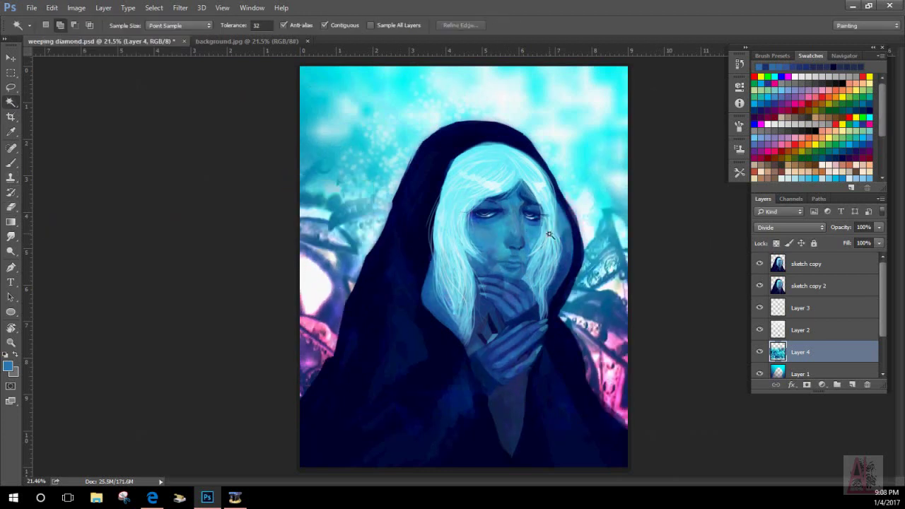
- Zoom in on the figure's neckline and check the eraser brush settings
key("z")
key("e")
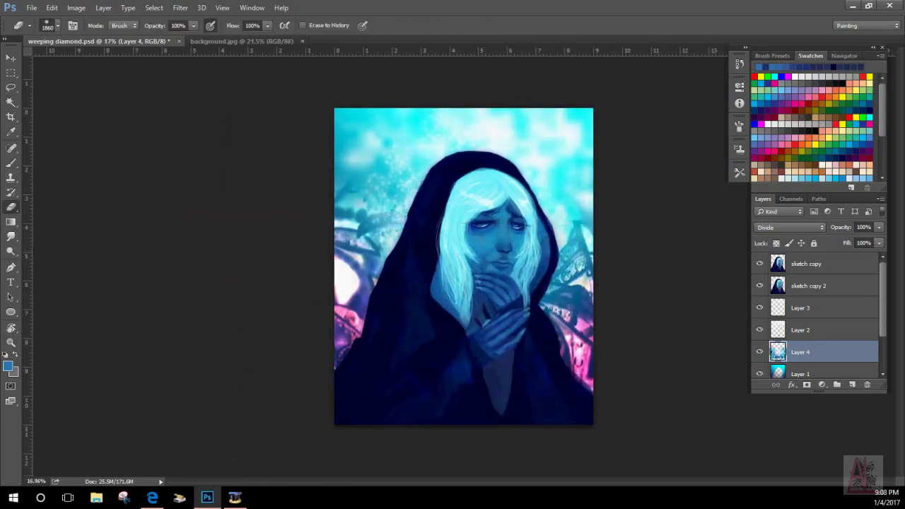
left_click_drag(436, 233, 467, 234)
right_click(486, 311)
key("Escape")
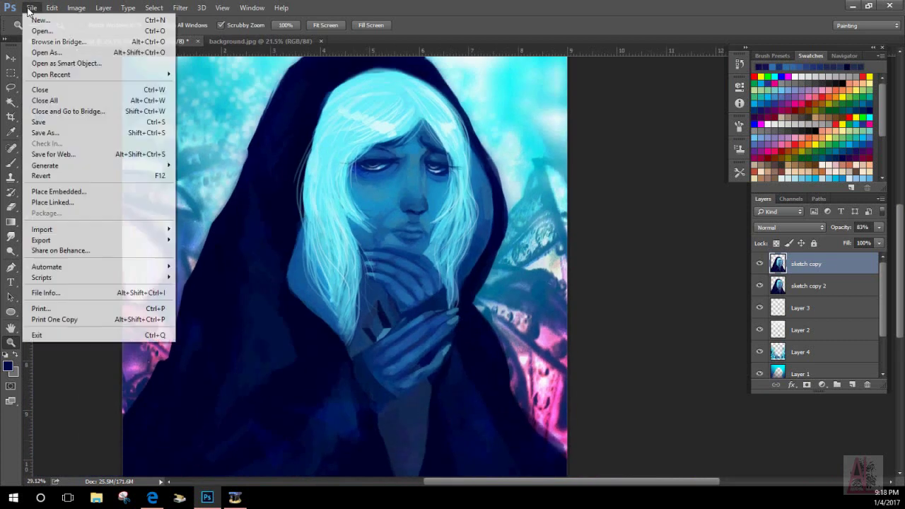
- Zoom out to review the faint cyan neckline strokes, then save the painting
left_click_drag(436, 174, 238, 73)
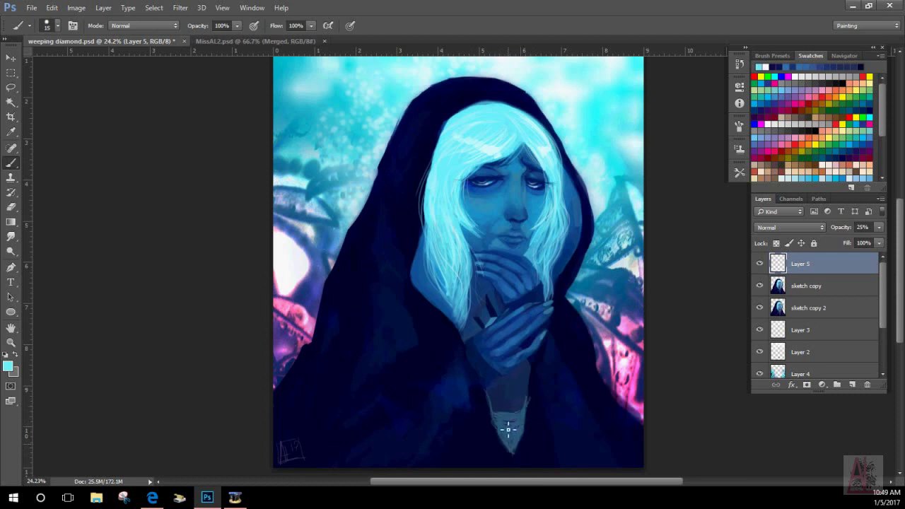
key("e")
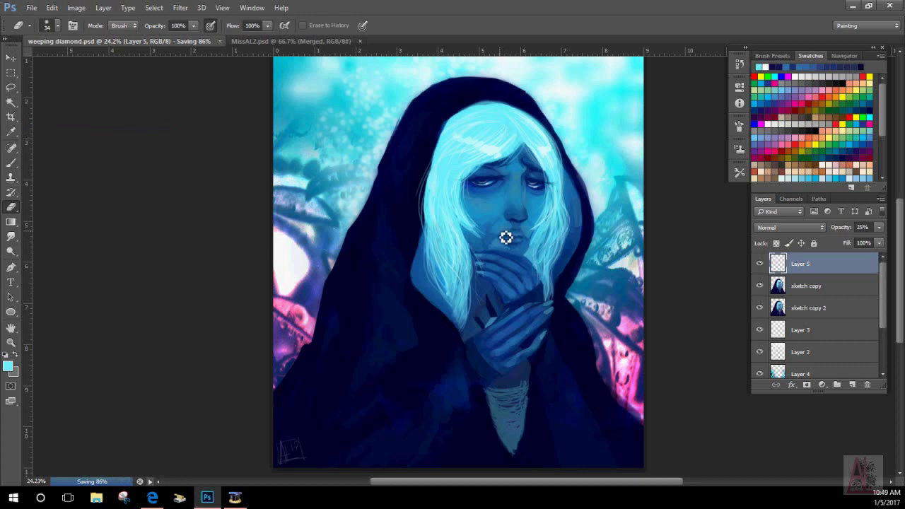
left_click(31, 8)
left_click(109, 116)
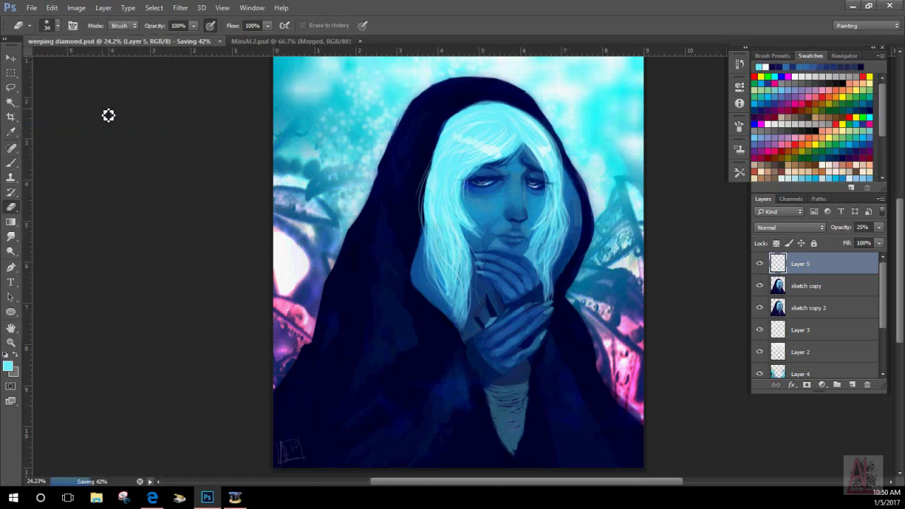